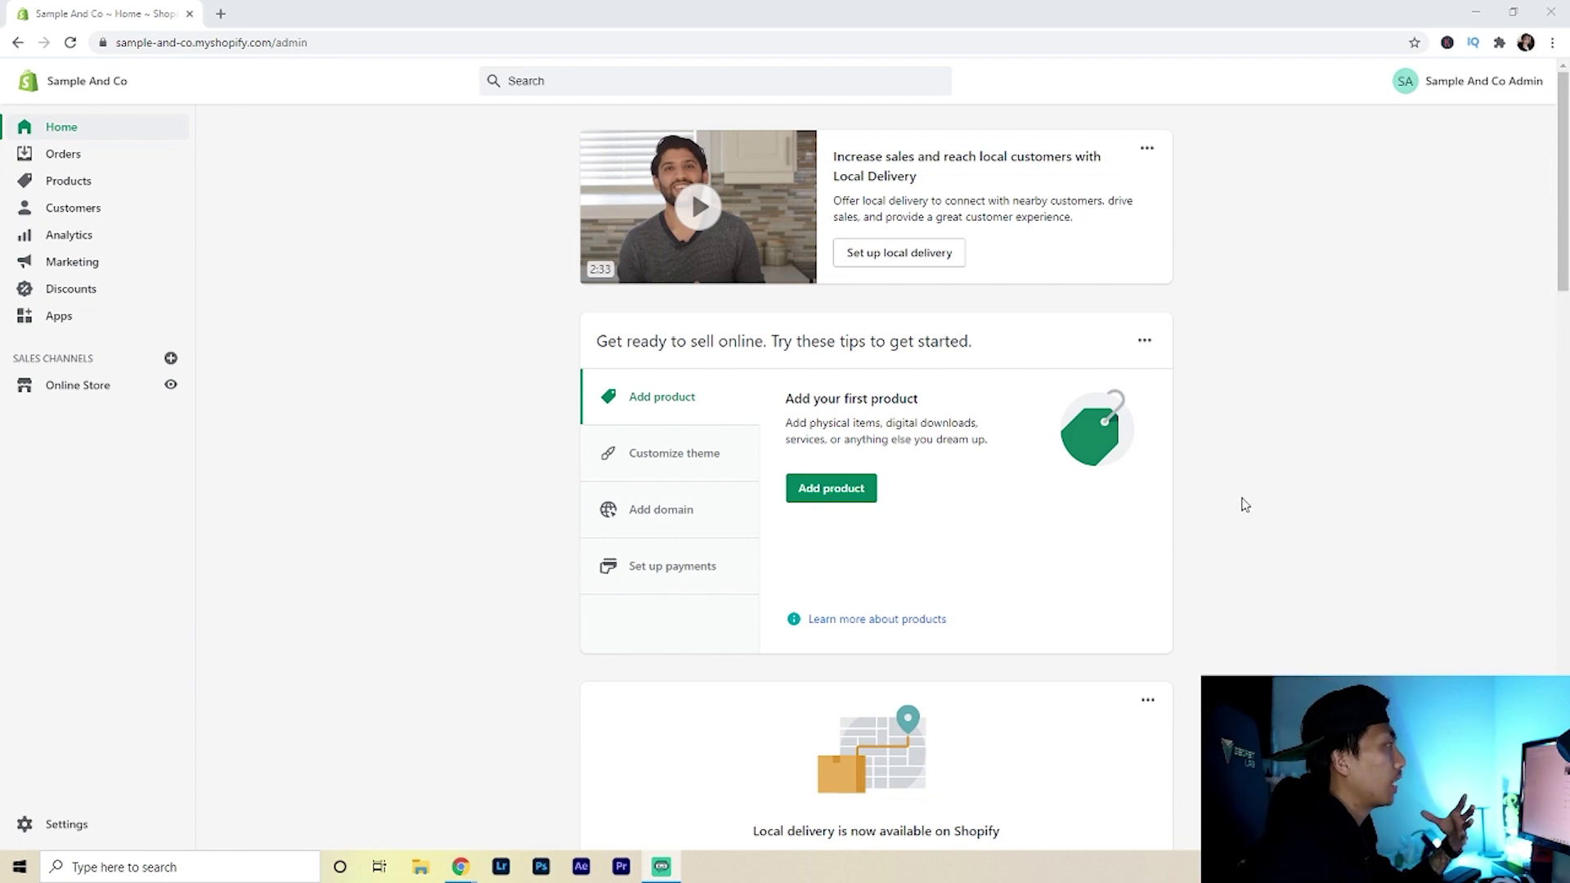
pyautogui.scroll(-1, 1301, 439)
pyautogui.scroll(-10, 1301, 438)
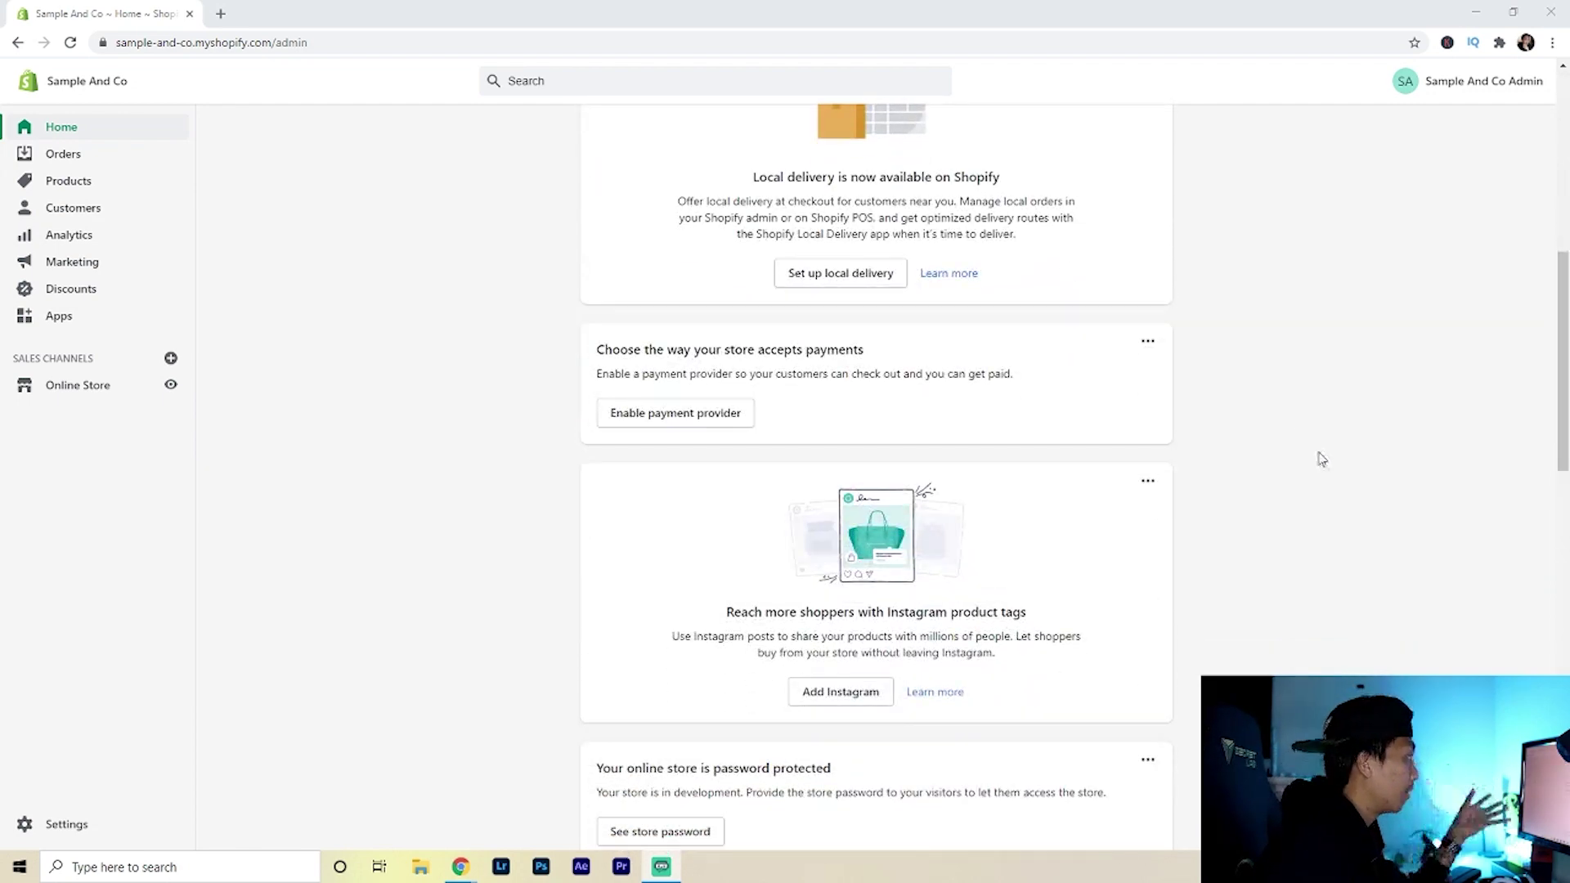
pyautogui.scroll(12, 1289, 573)
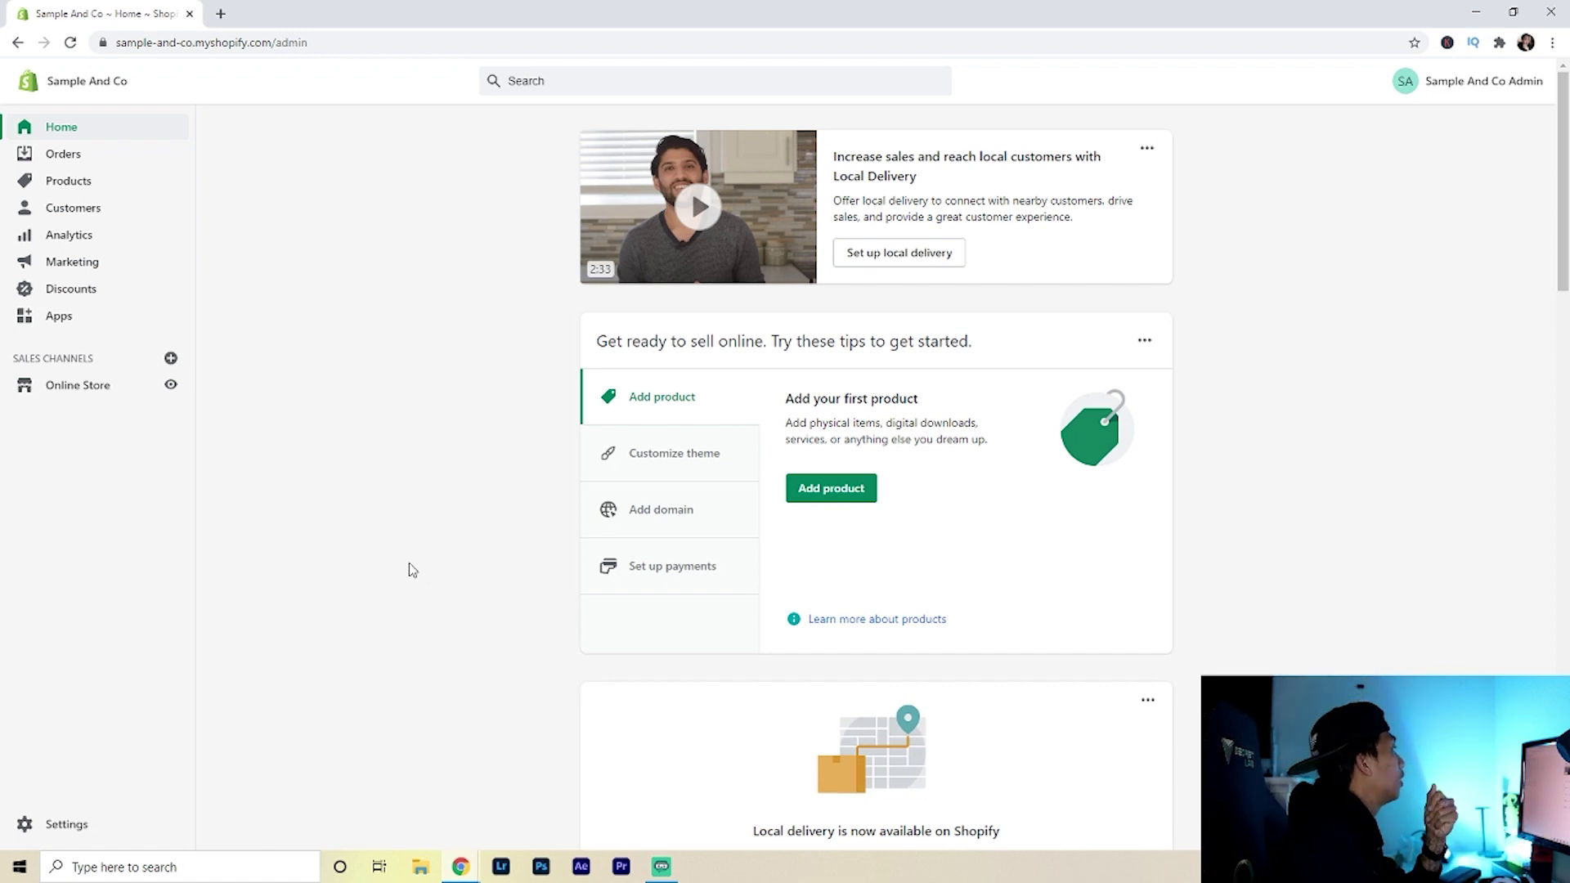
# Step: Open the store's product list and start adding a new product
pyautogui.click(91, 185)
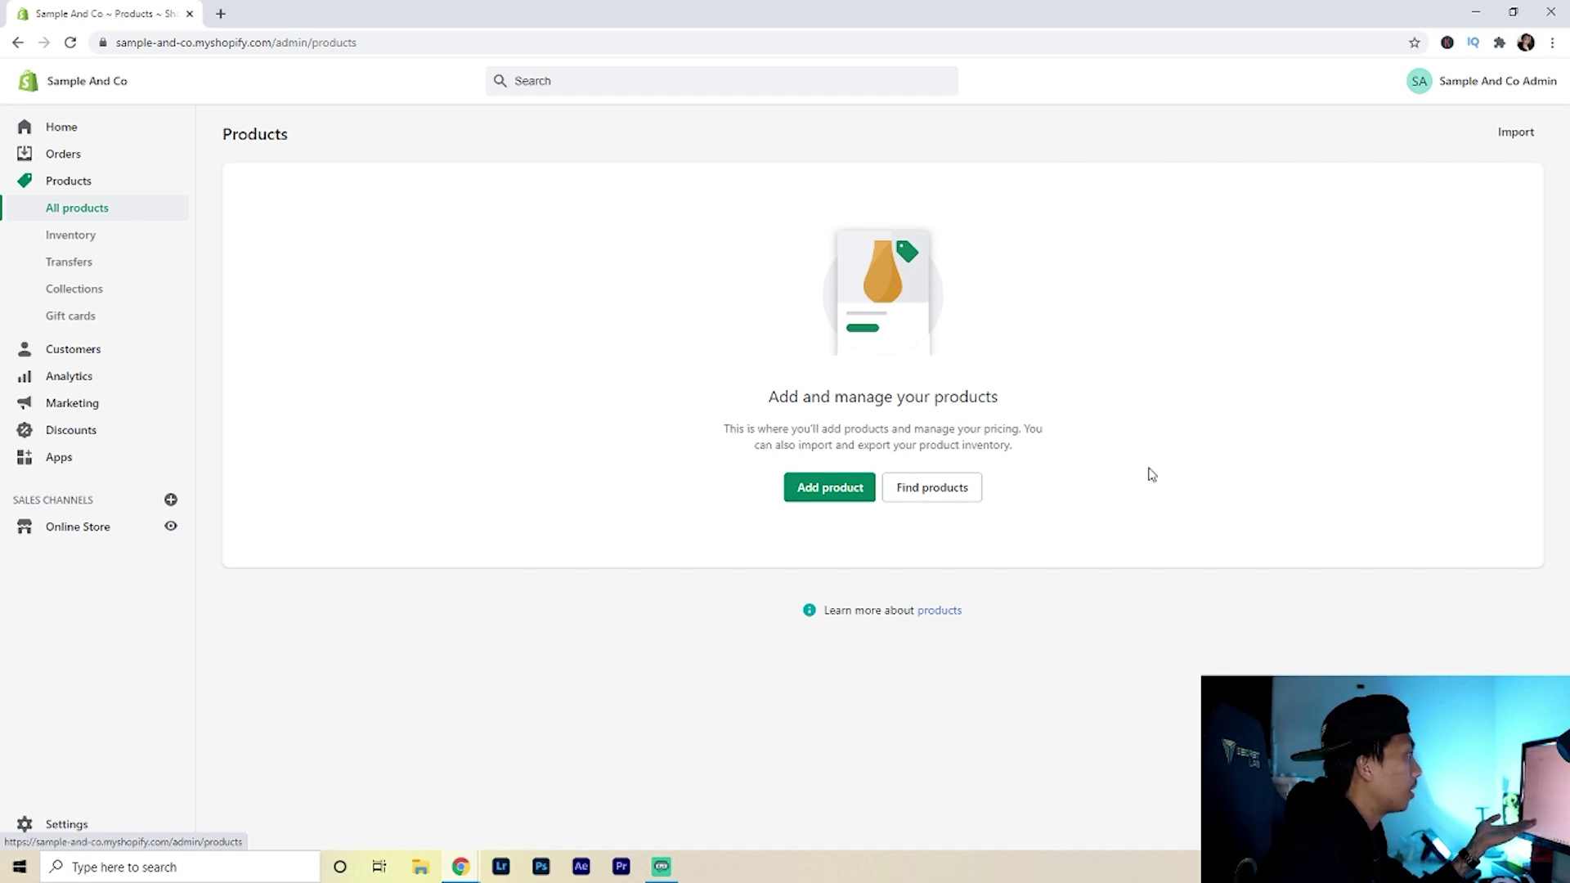
pyautogui.click(814, 489)
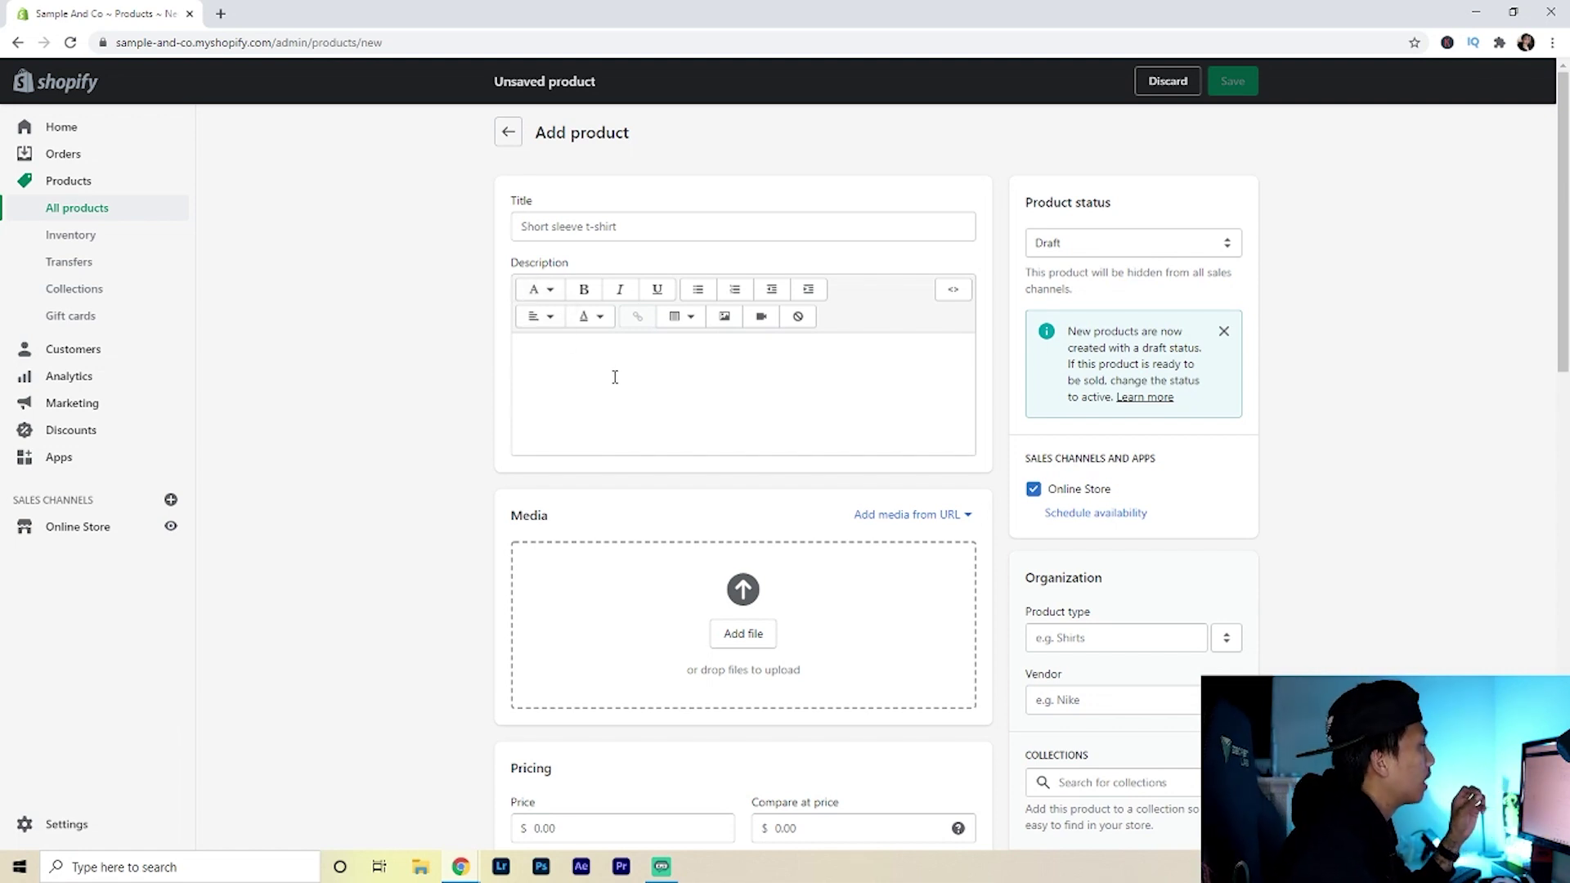
pyautogui.click(577, 224)
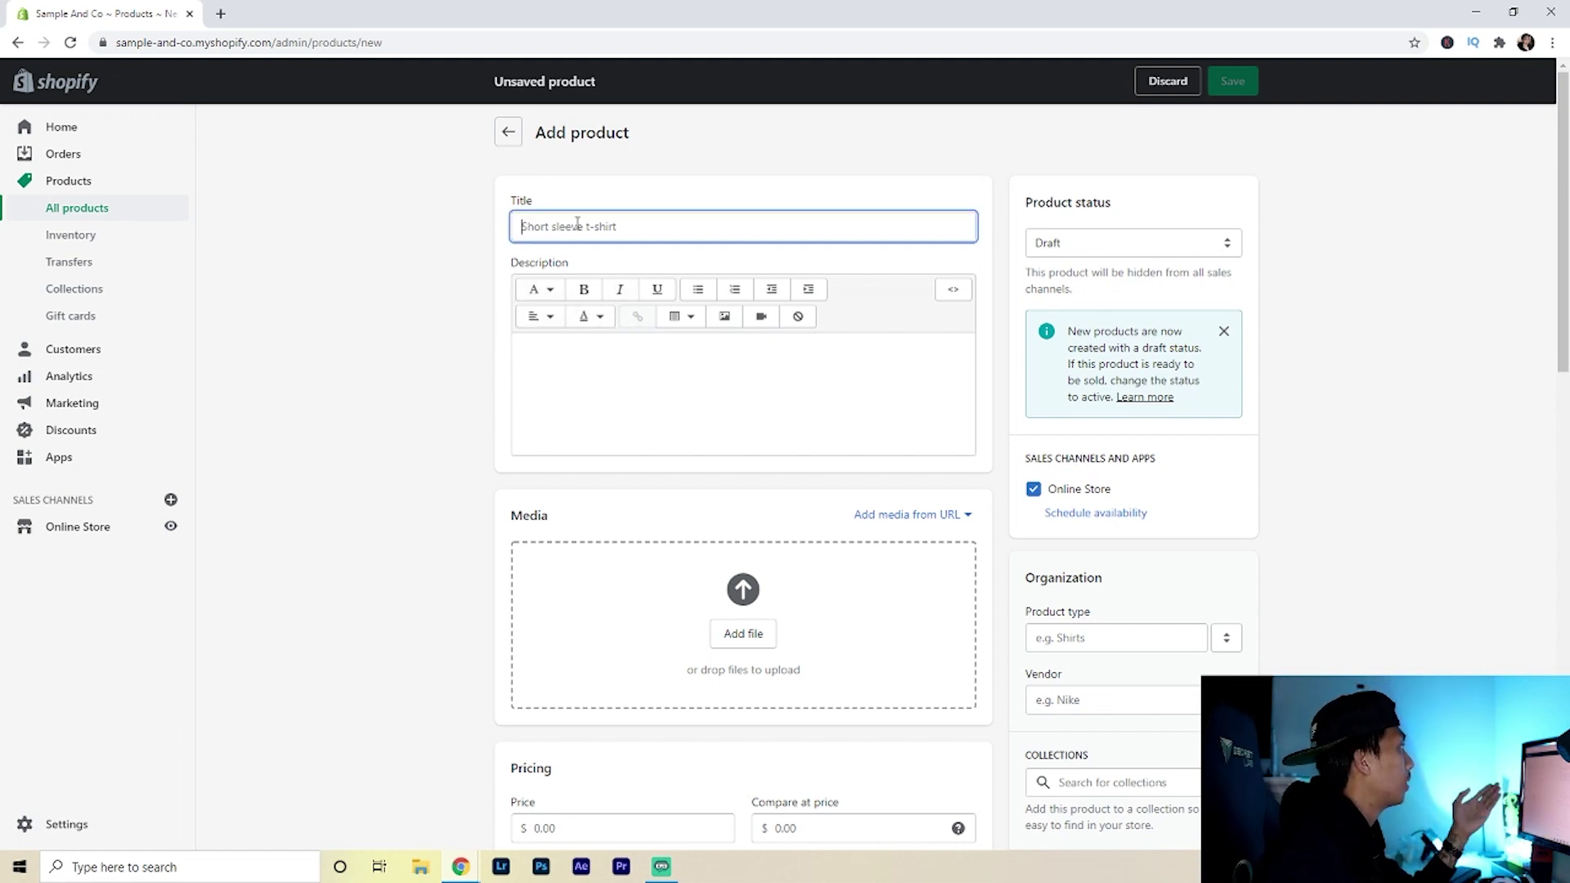
pyautogui.click(590, 389)
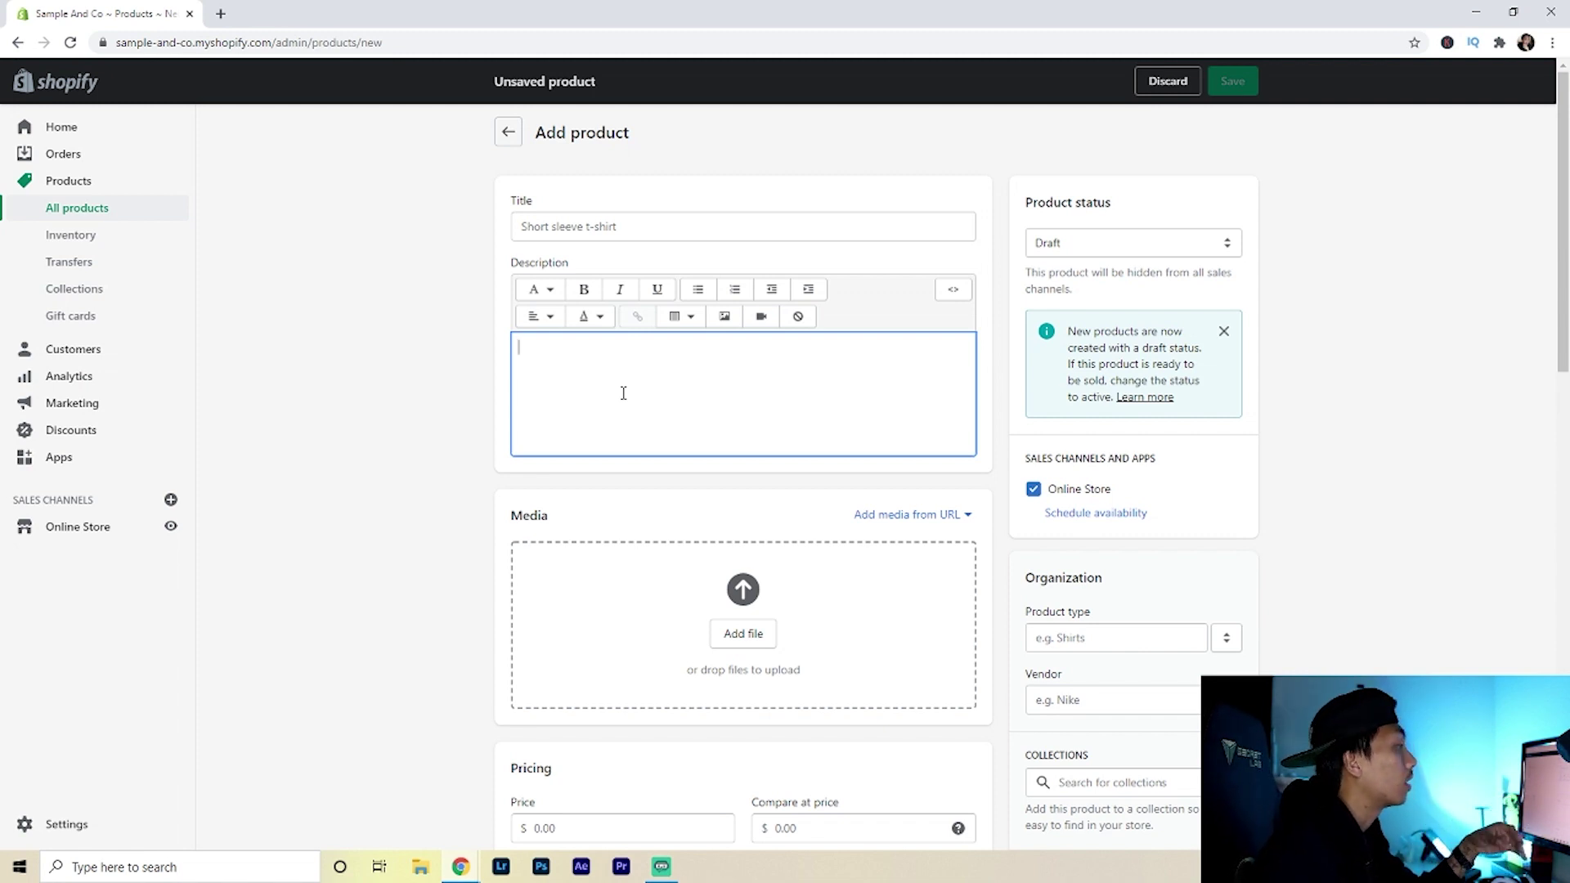
# Step: Upload the white candle photo to the new product's media
pyautogui.scroll(-3, 466, 456)
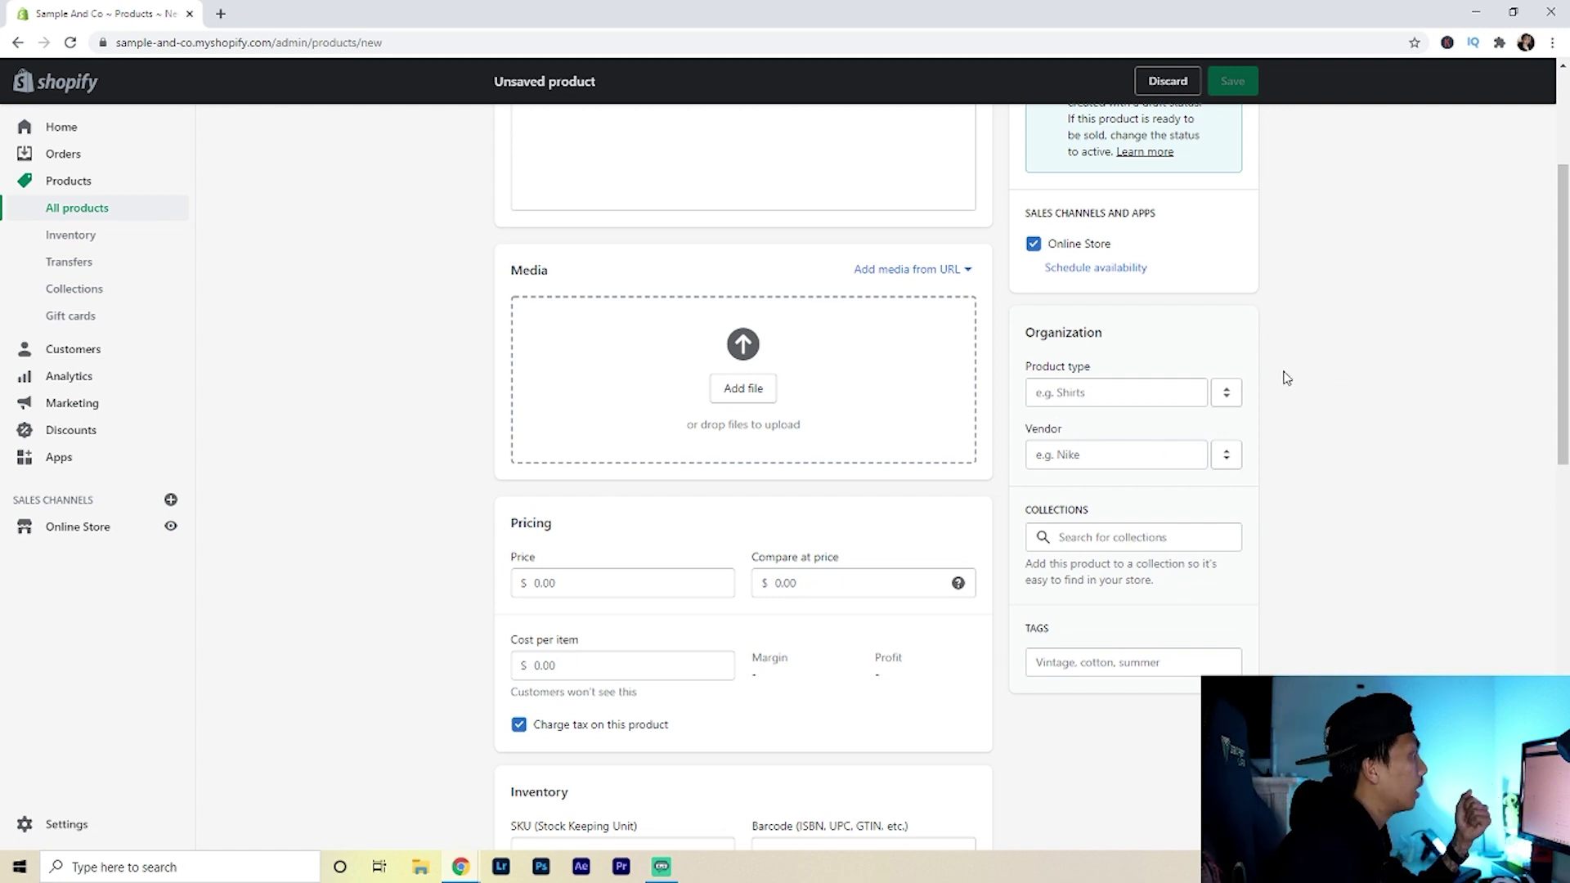
pyautogui.click(745, 386)
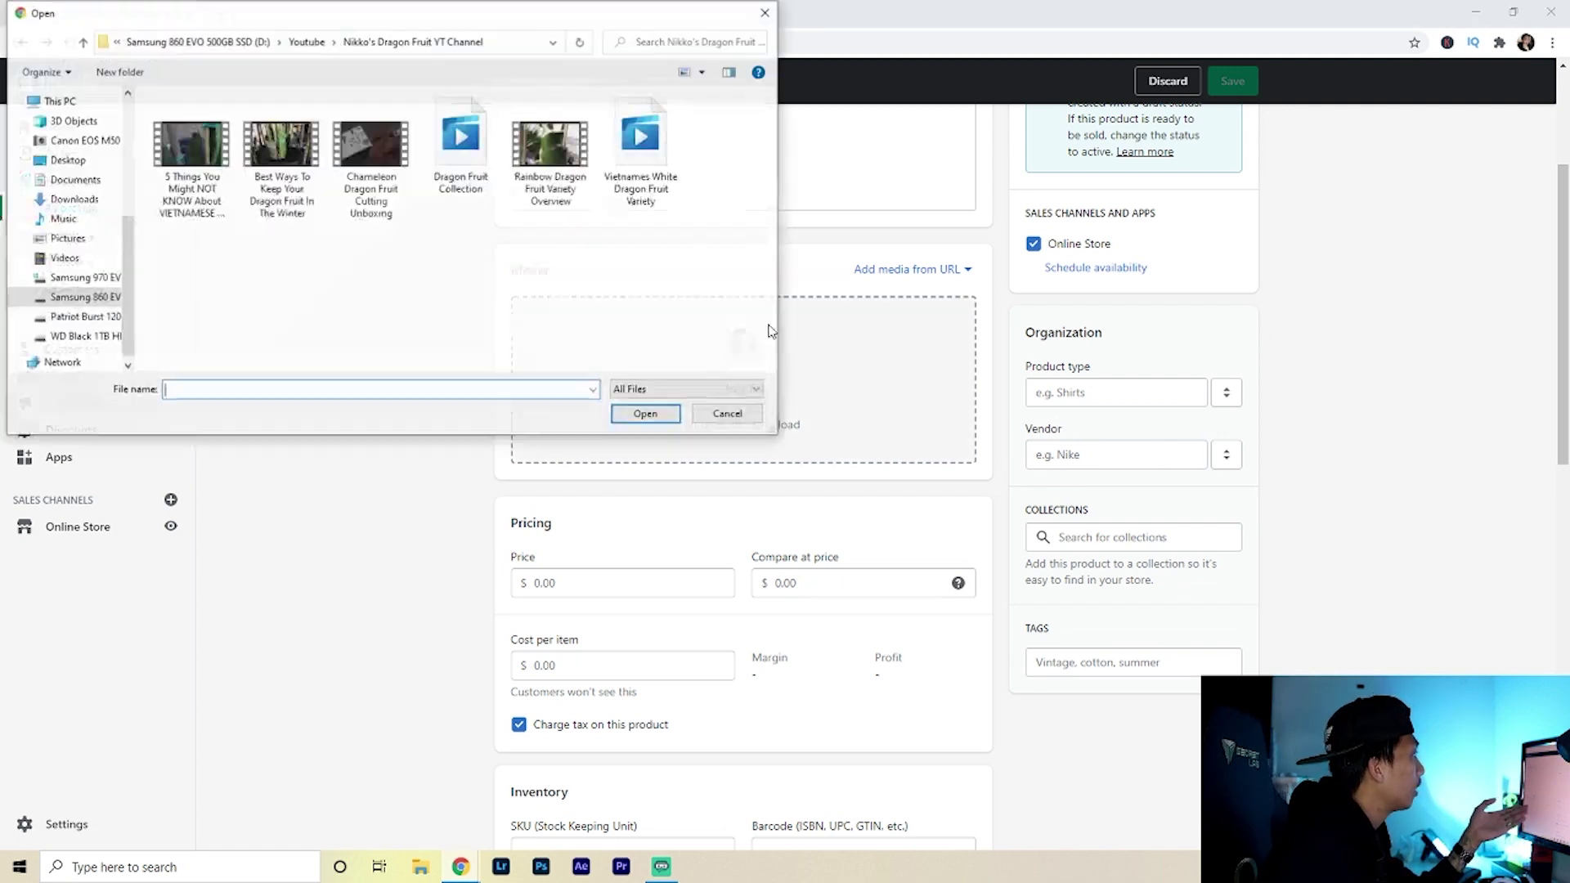
pyautogui.press('Escape')
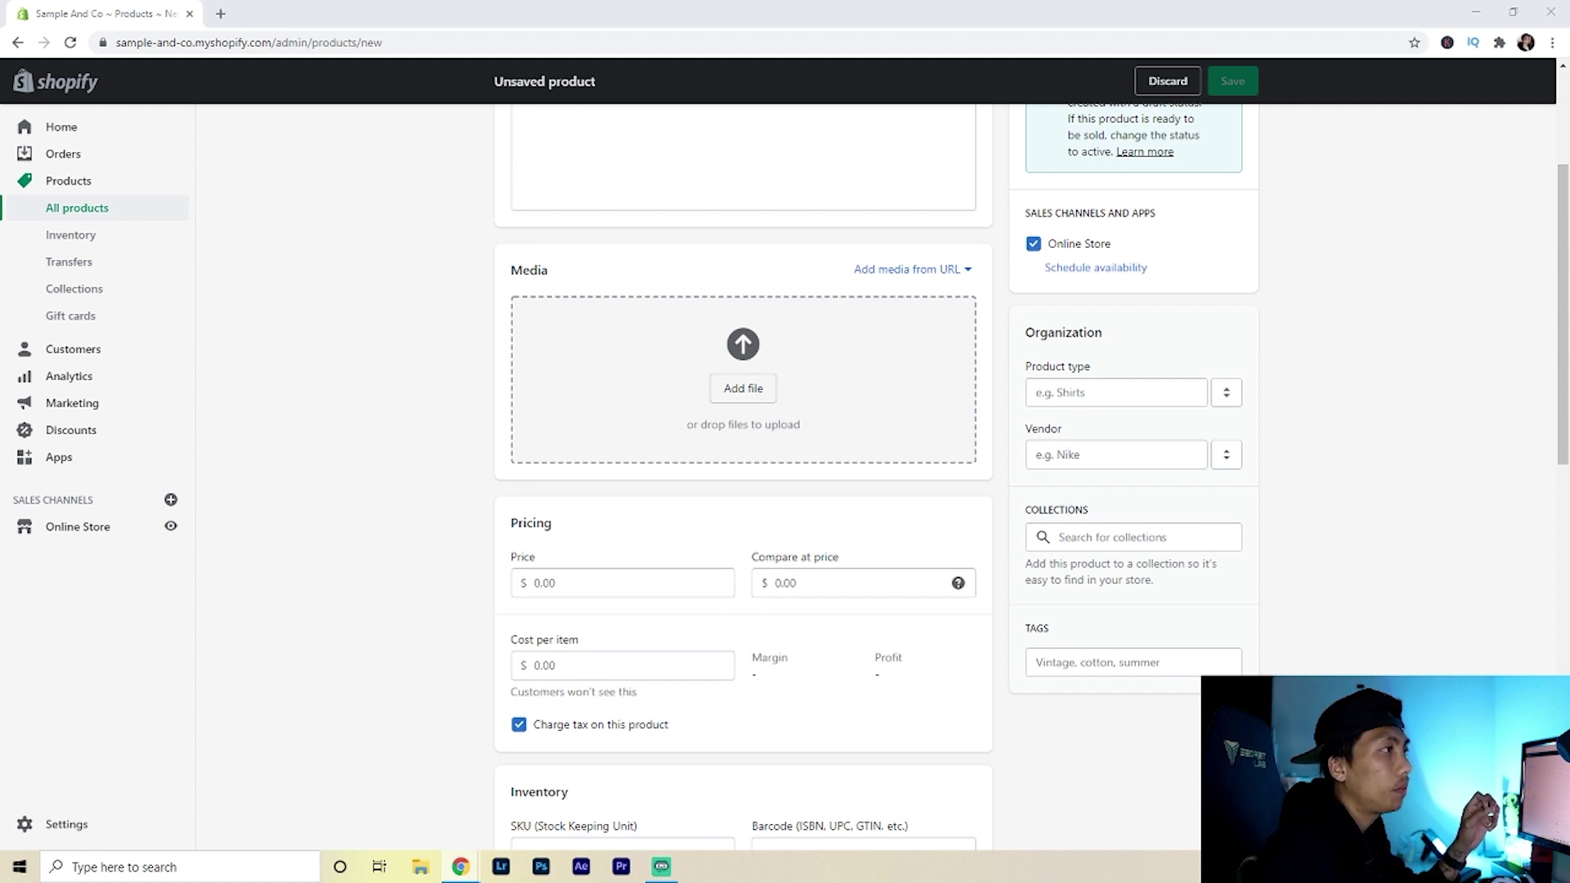
pyautogui.moveTo(1566, 286); pyautogui.dragTo(769, 368)
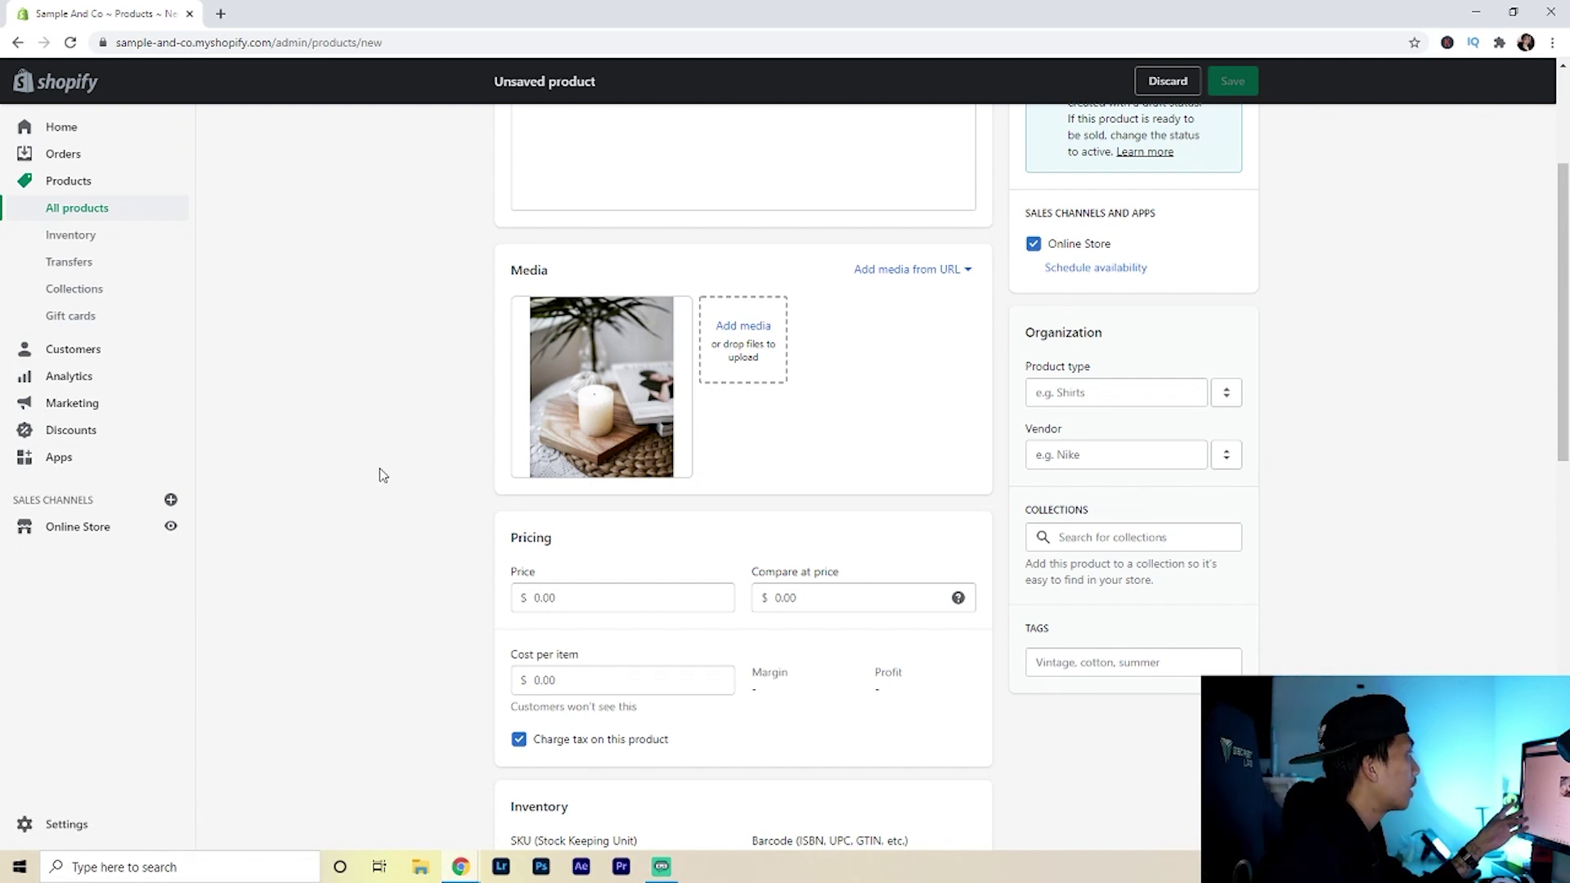
# Step: Delete the candle photo from the product's media
pyautogui.scroll(1, 392, 483)
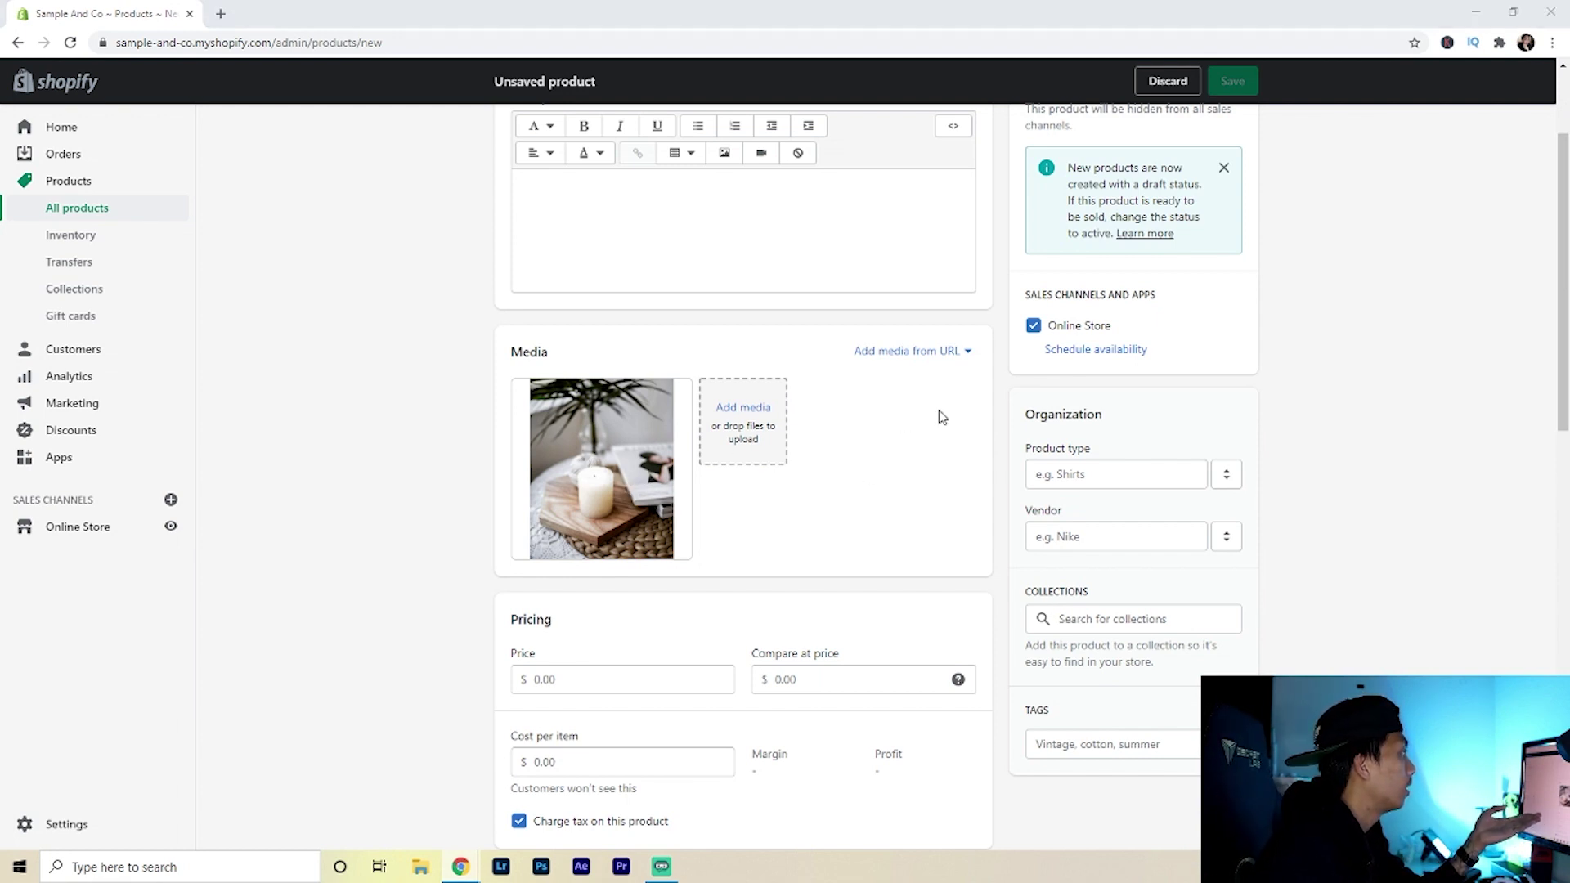
pyautogui.scroll(-2, 584, 474)
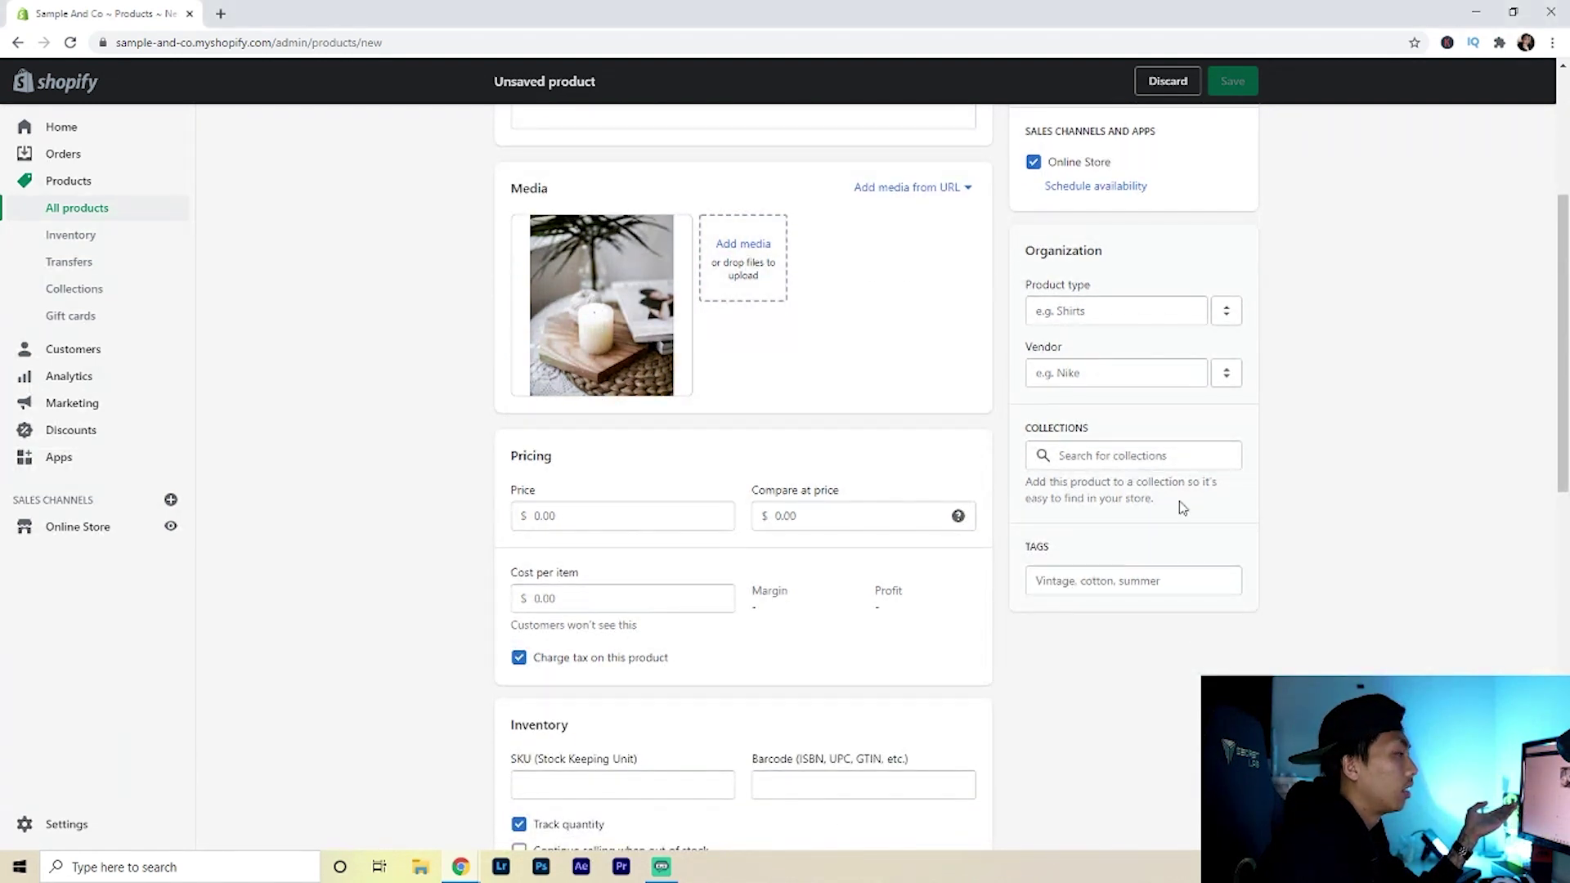
pyautogui.scroll(3, 791, 361)
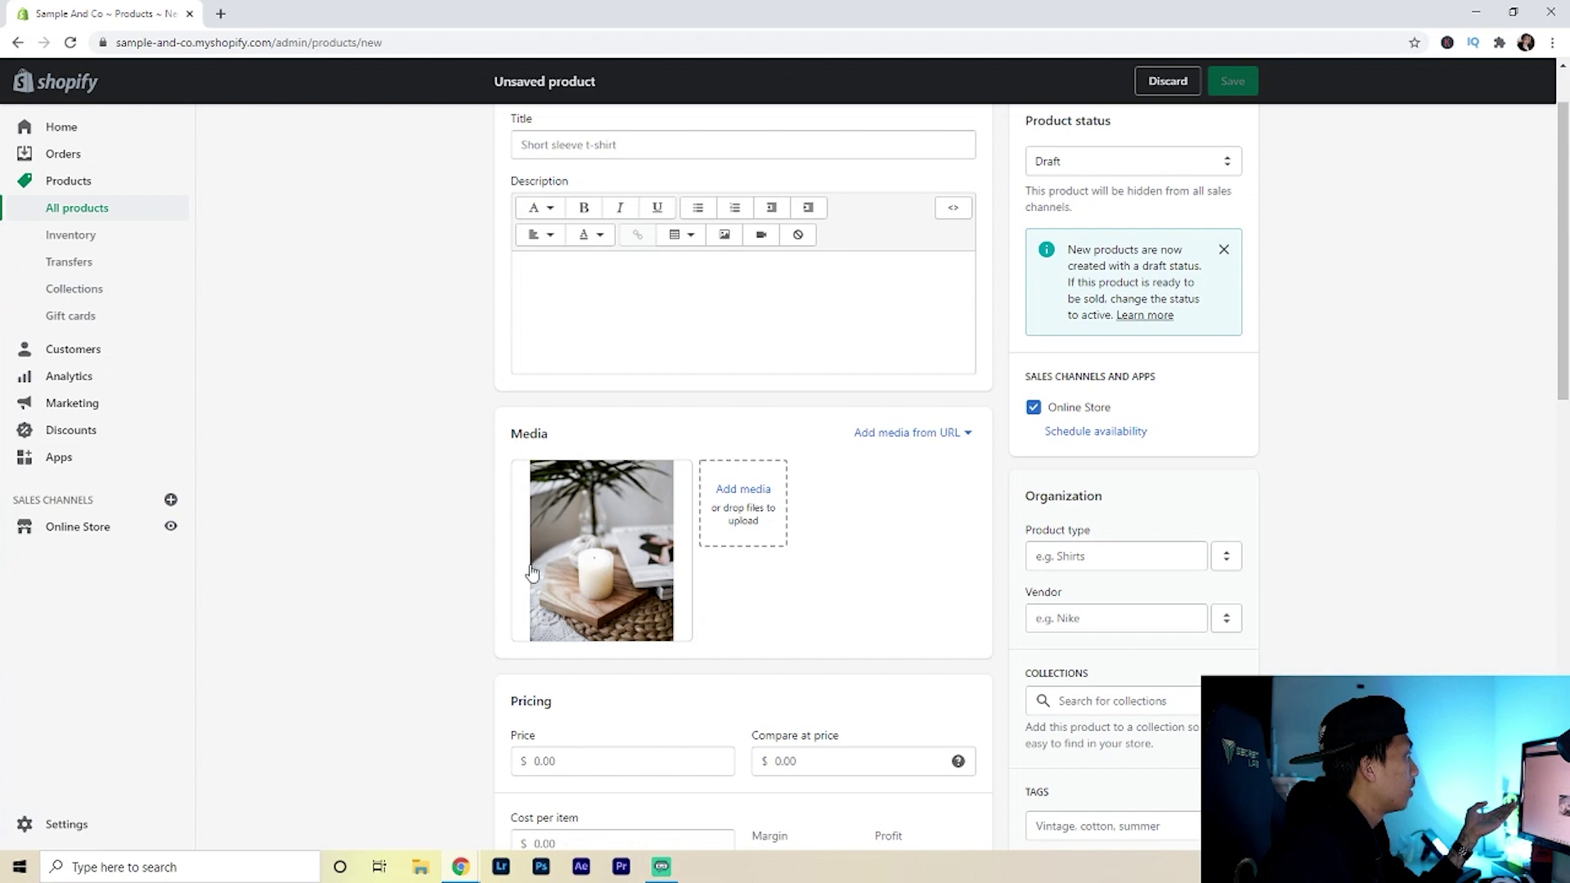
pyautogui.click(525, 478)
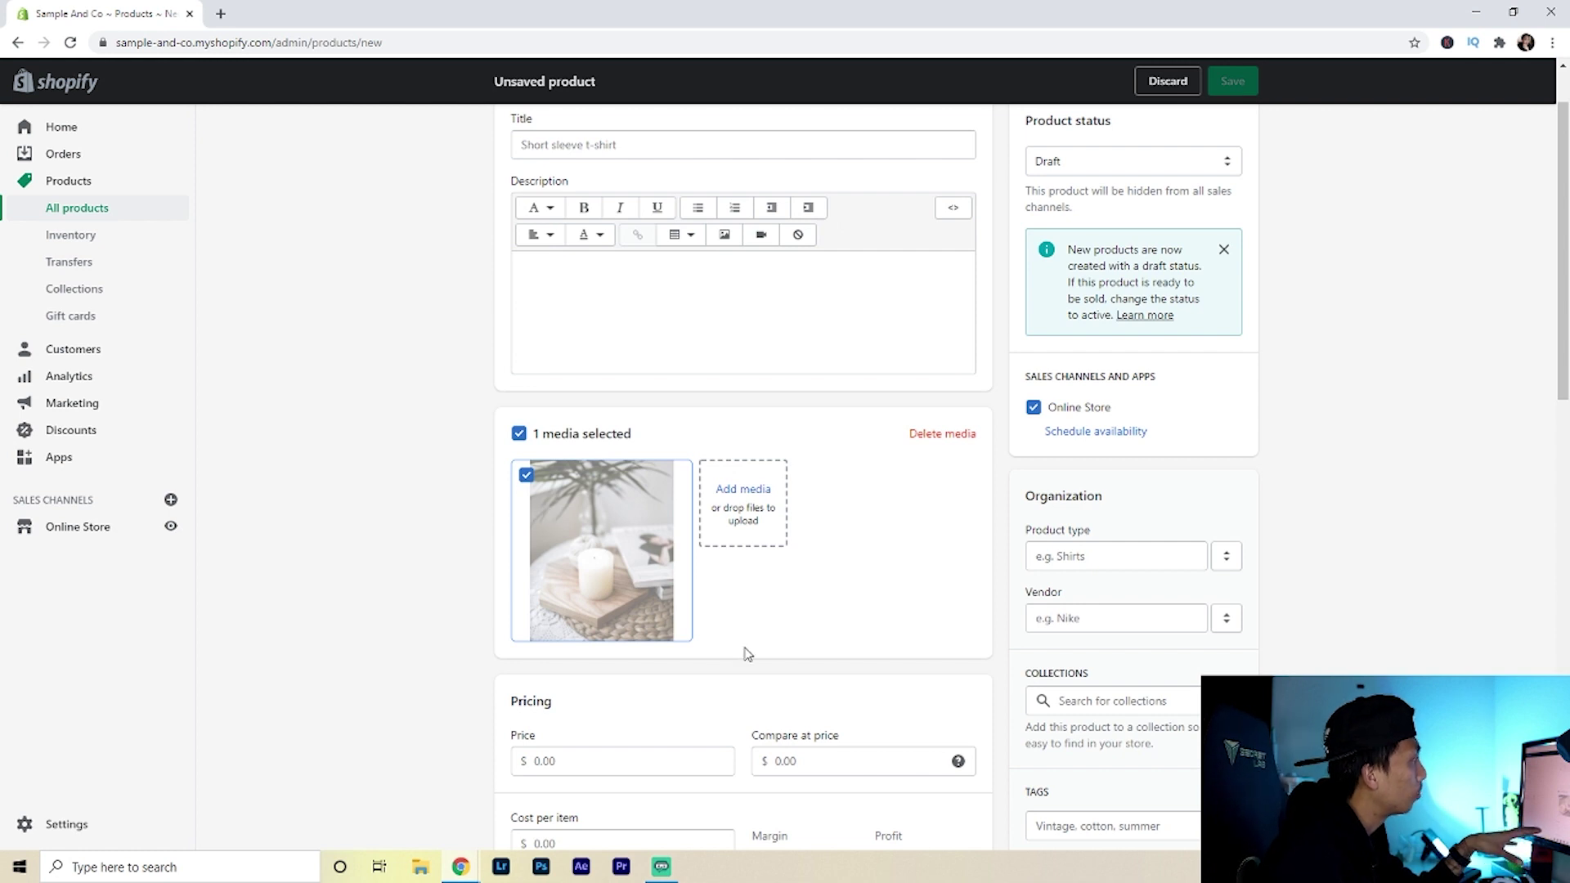
pyautogui.click(947, 436)
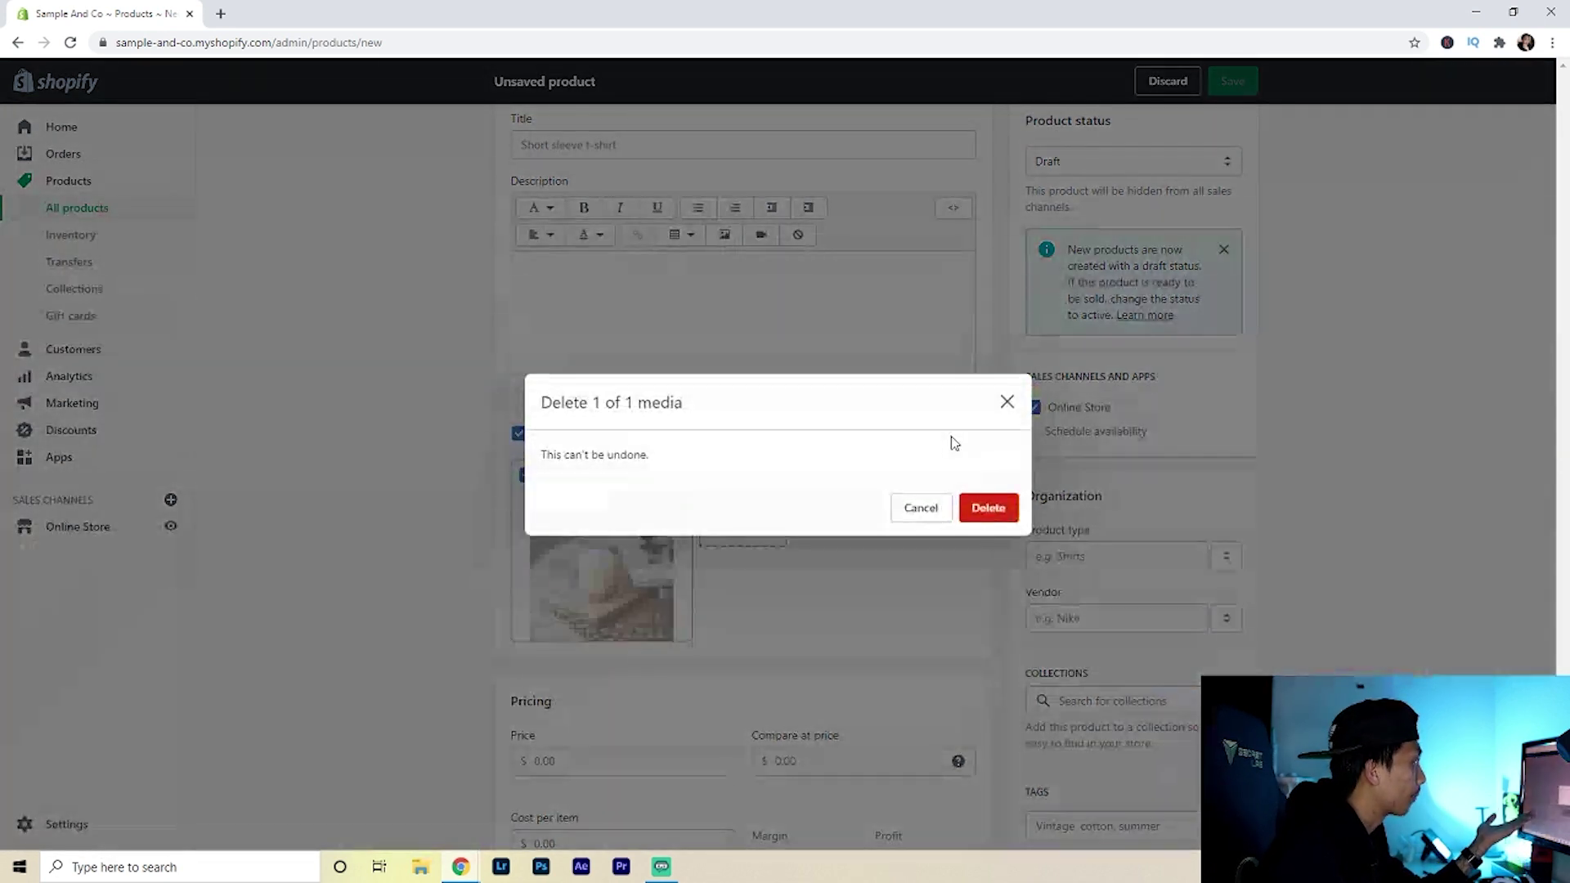
pyautogui.click(991, 508)
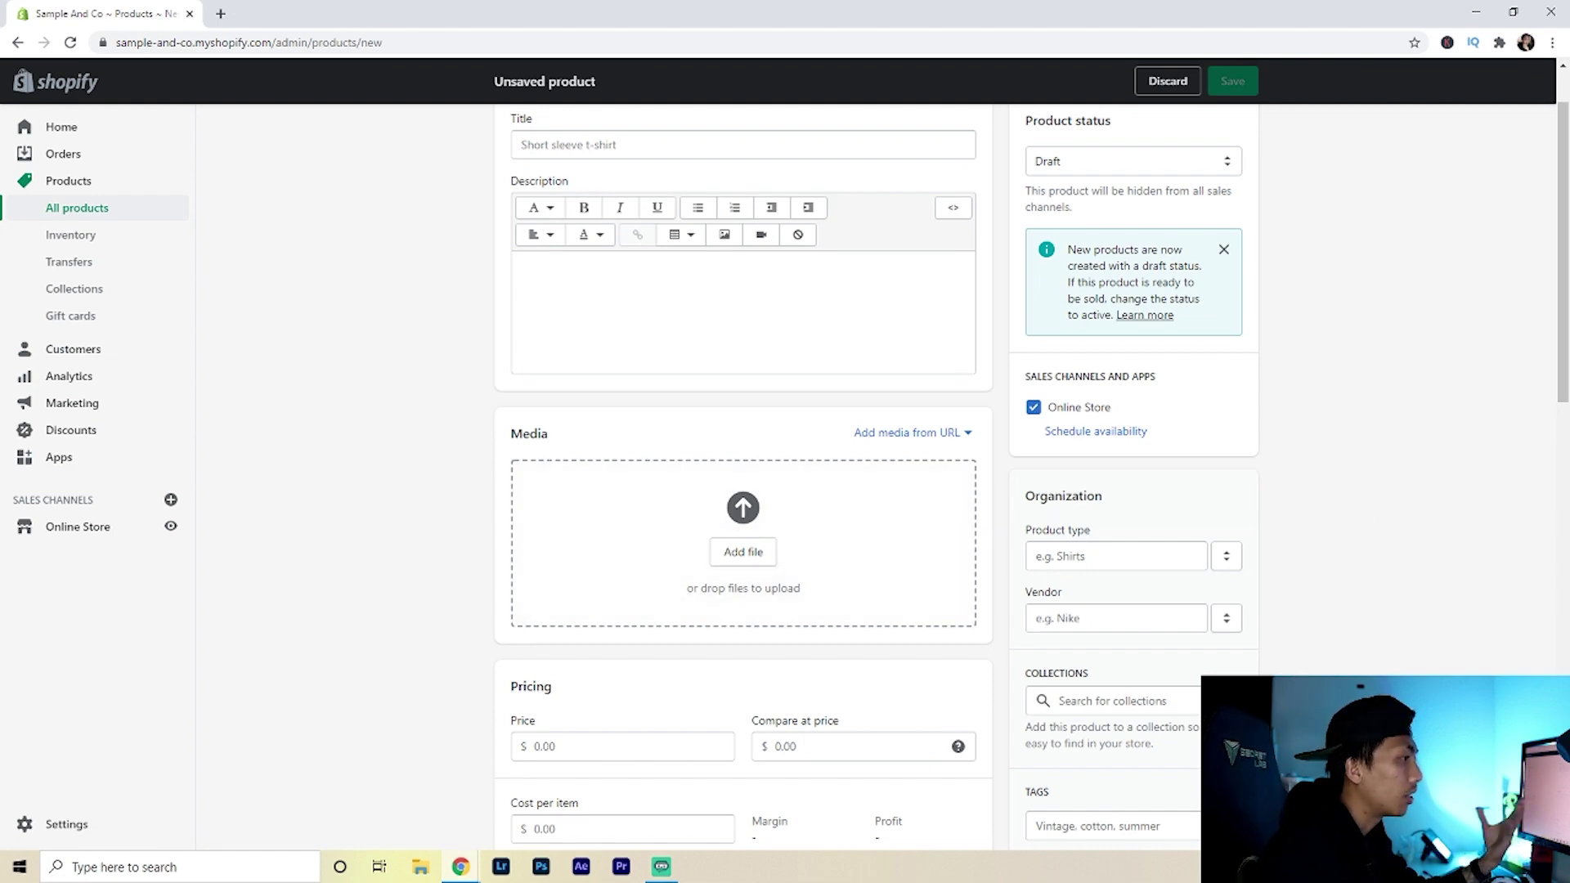
# Step: Switch to File Explorer and add the white candle photo from there to the product's media
pyautogui.click(421, 867)
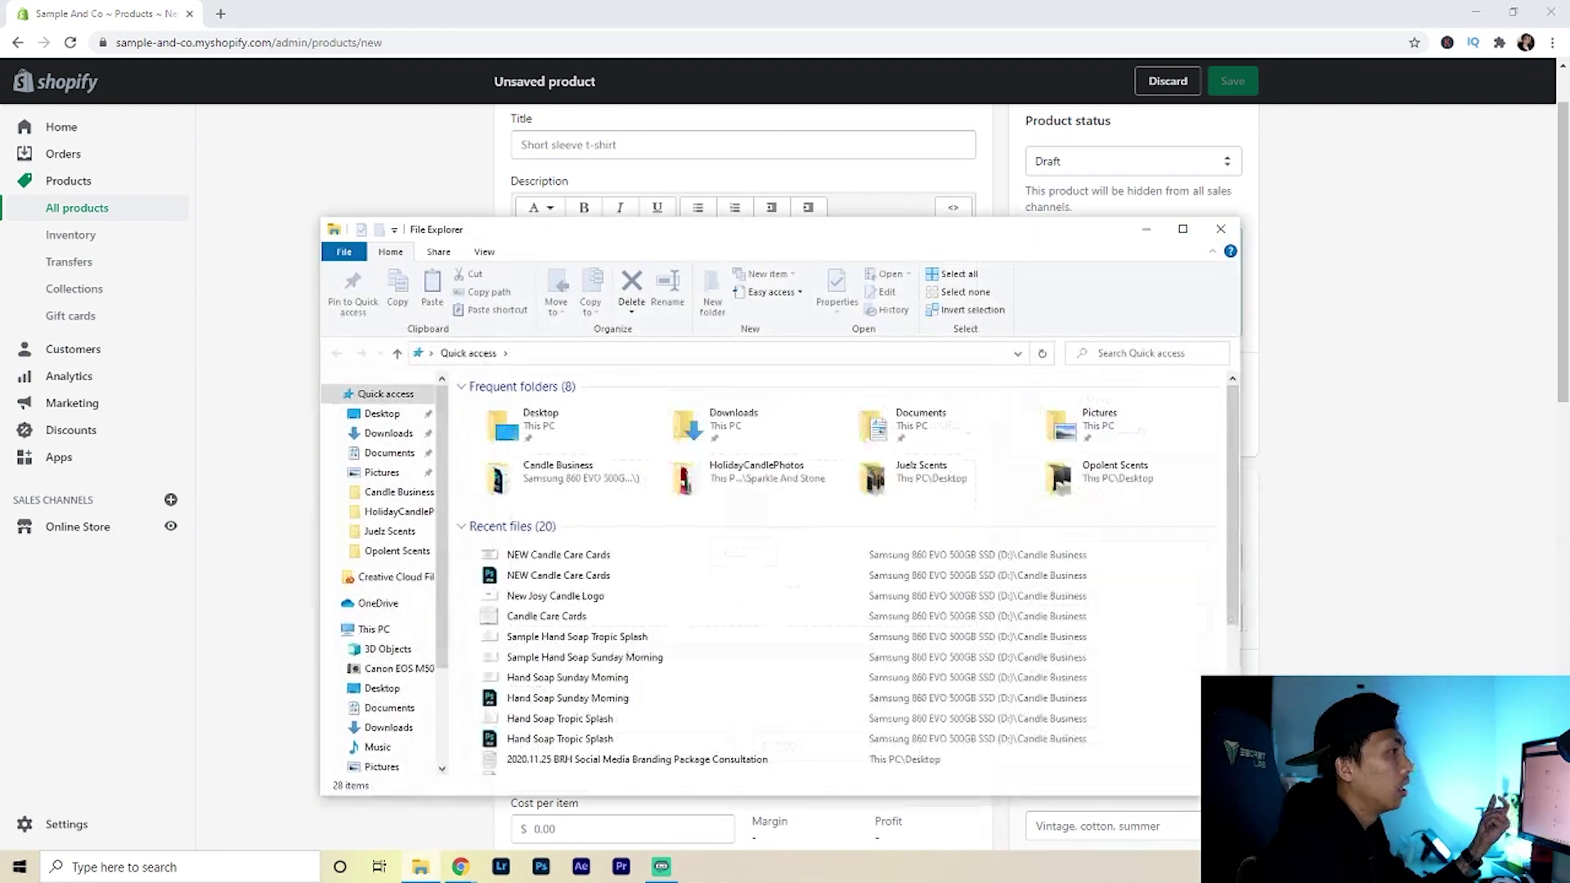
pyautogui.moveTo(766, 246); pyautogui.dragTo(1569, 243)
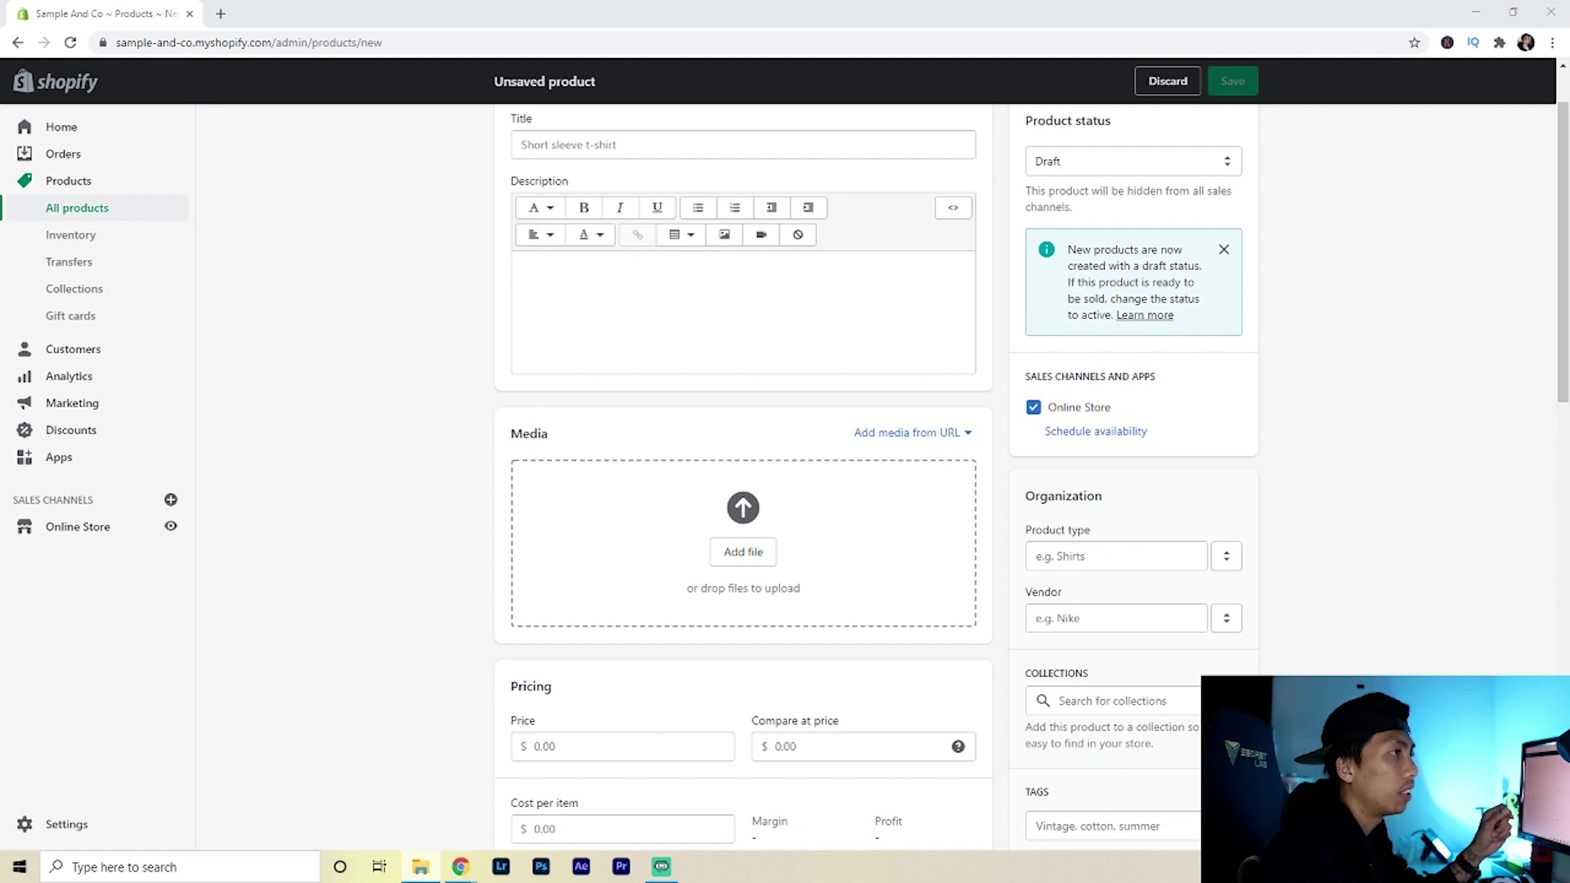
pyautogui.moveTo(1158, 338); pyautogui.dragTo(754, 519)
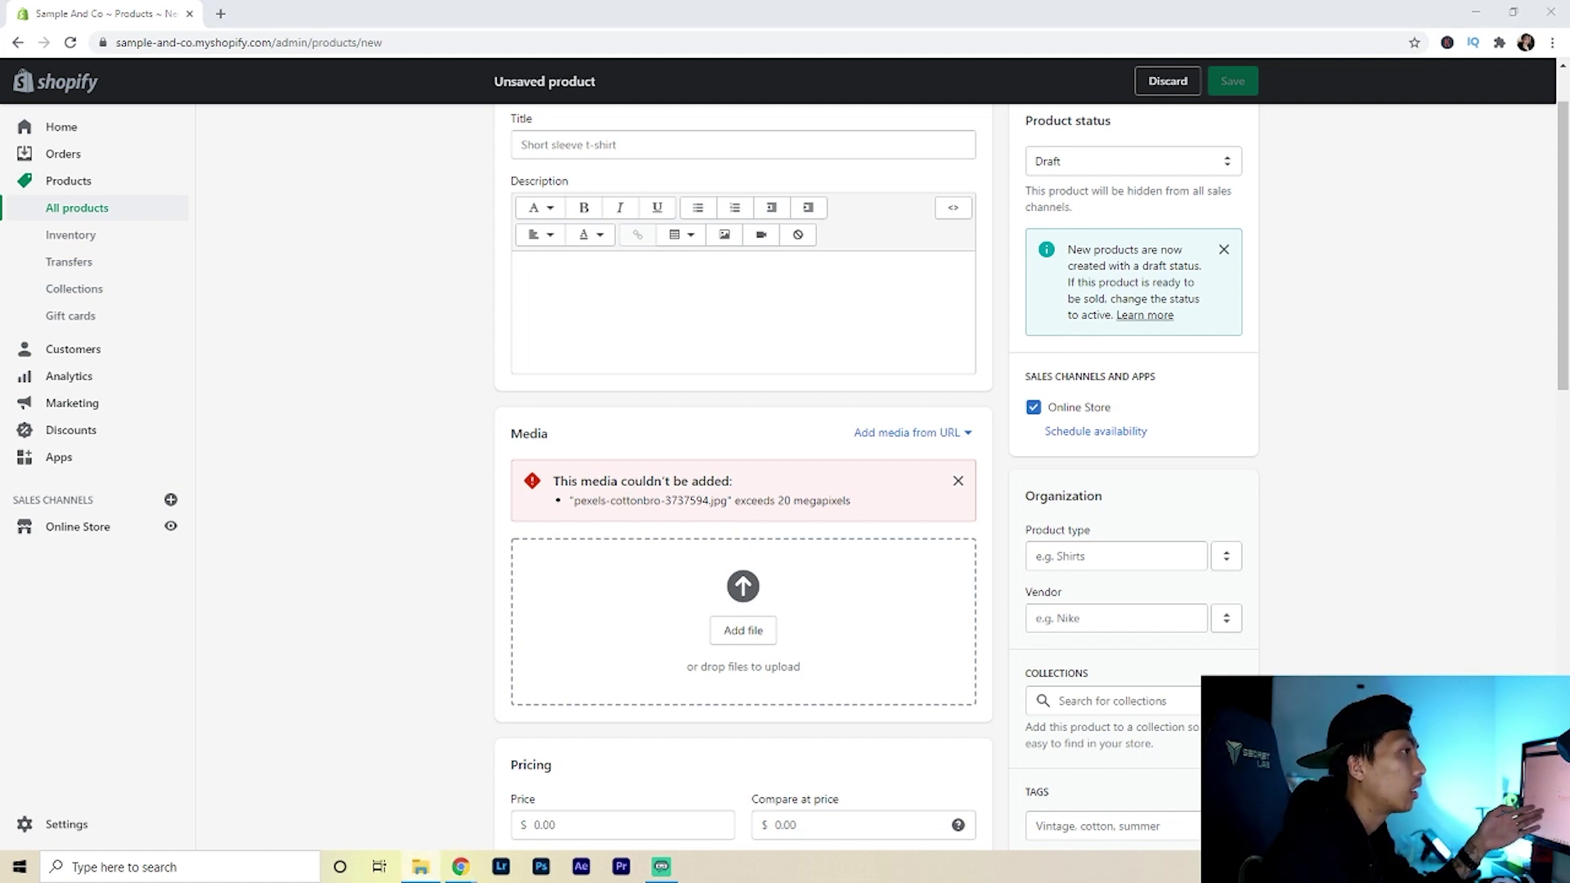
pyautogui.moveTo(1108, 350); pyautogui.dragTo(673, 568)
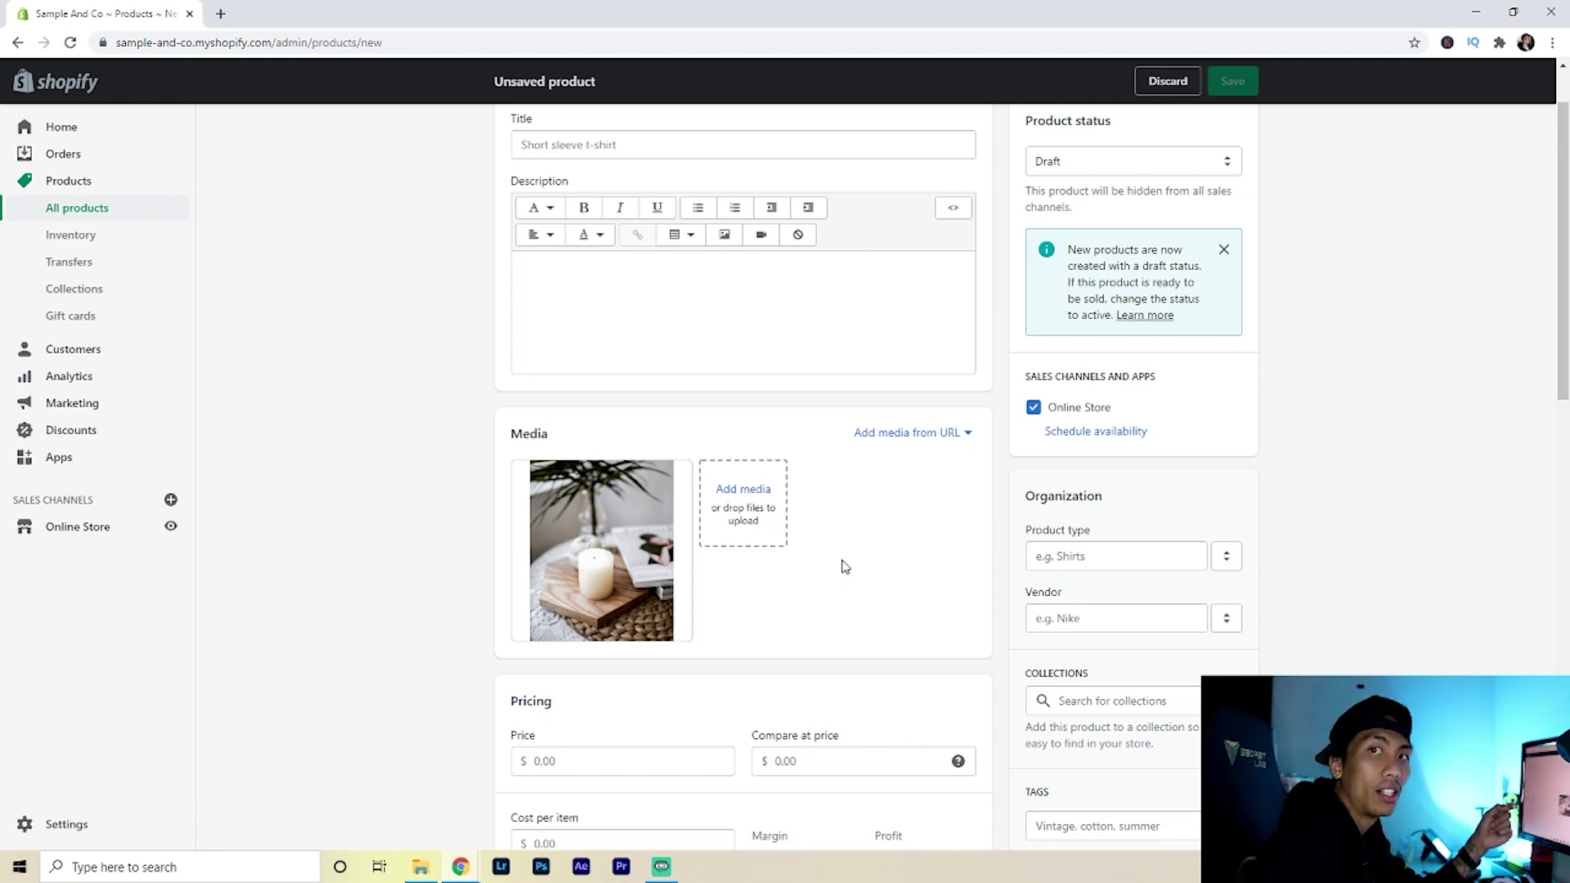
# Step: Set the product's compare-at price to $20.00 and its selling price to $10.00
pyautogui.scroll(-3, 842, 564)
pyautogui.click(589, 510)
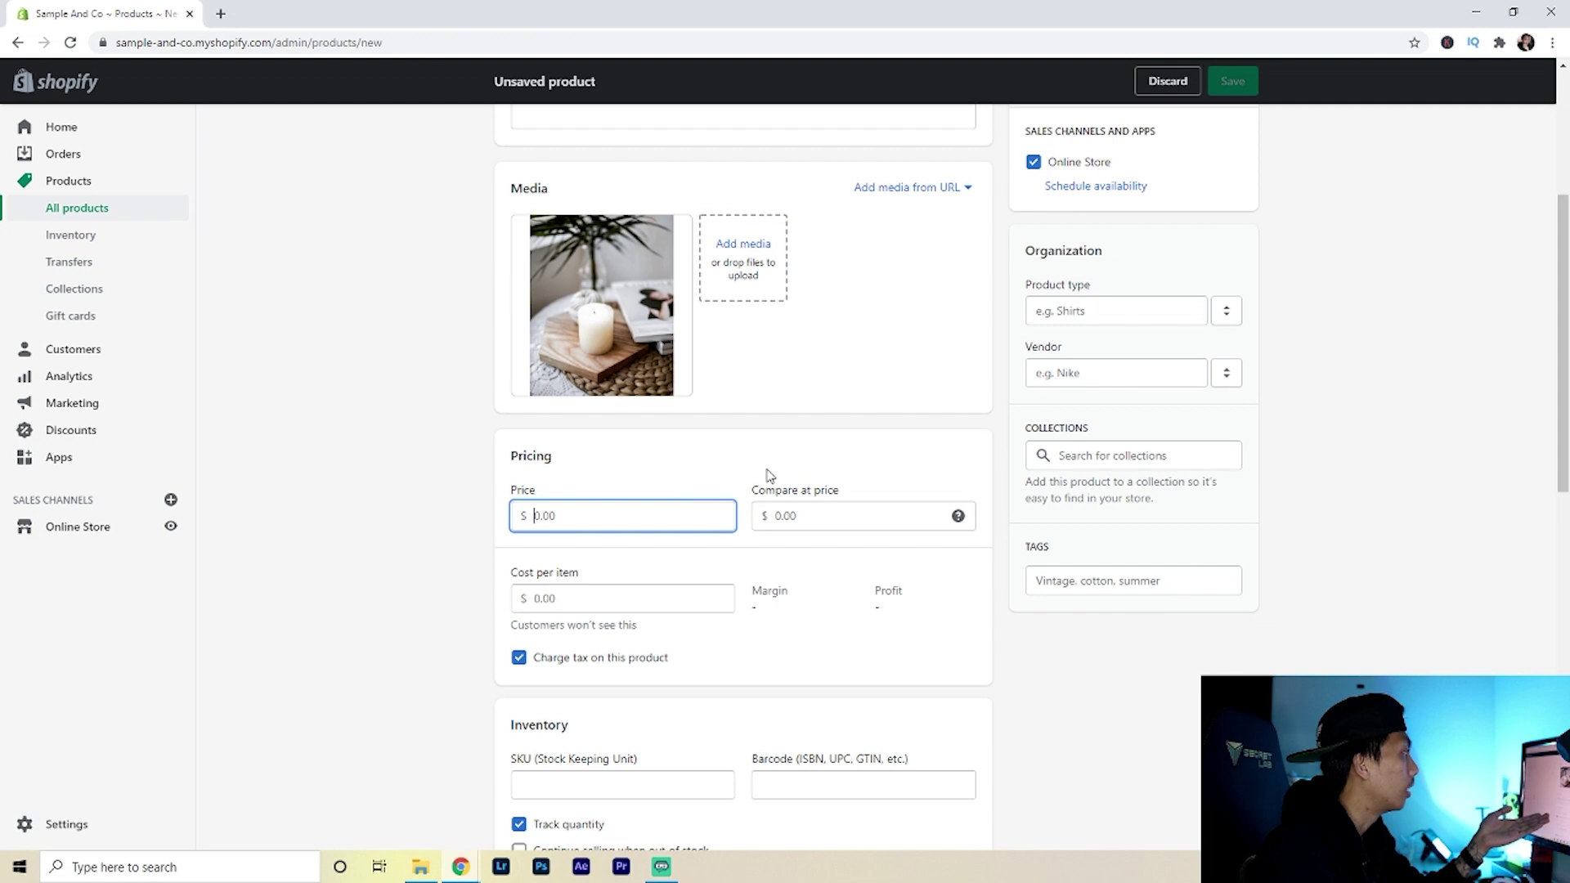
pyautogui.click(792, 522)
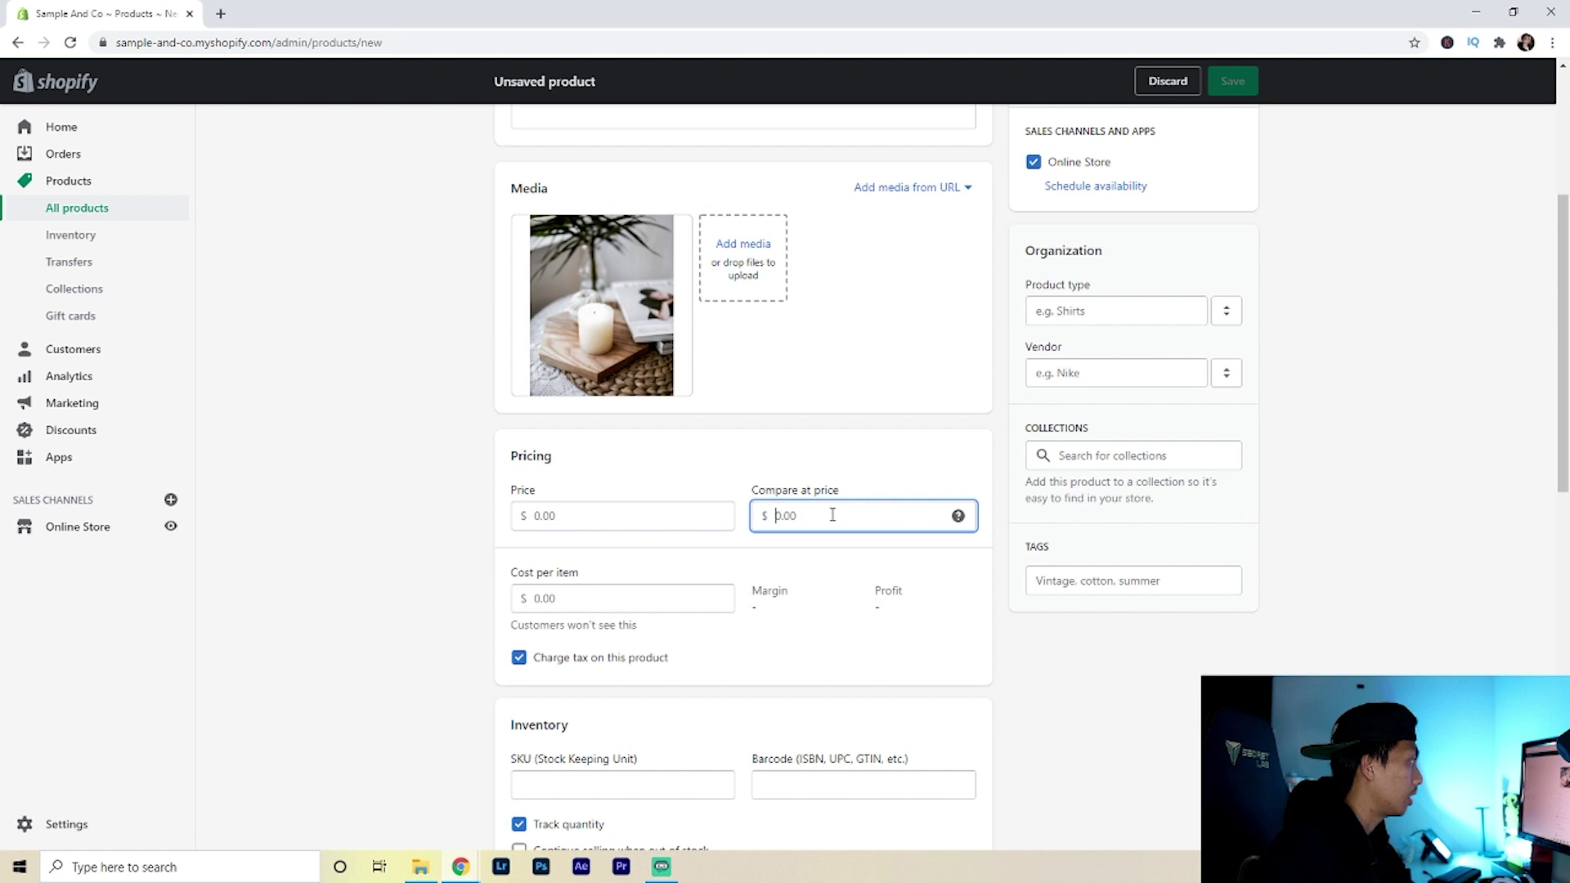
pyautogui.write('20')
pyautogui.click(646, 518)
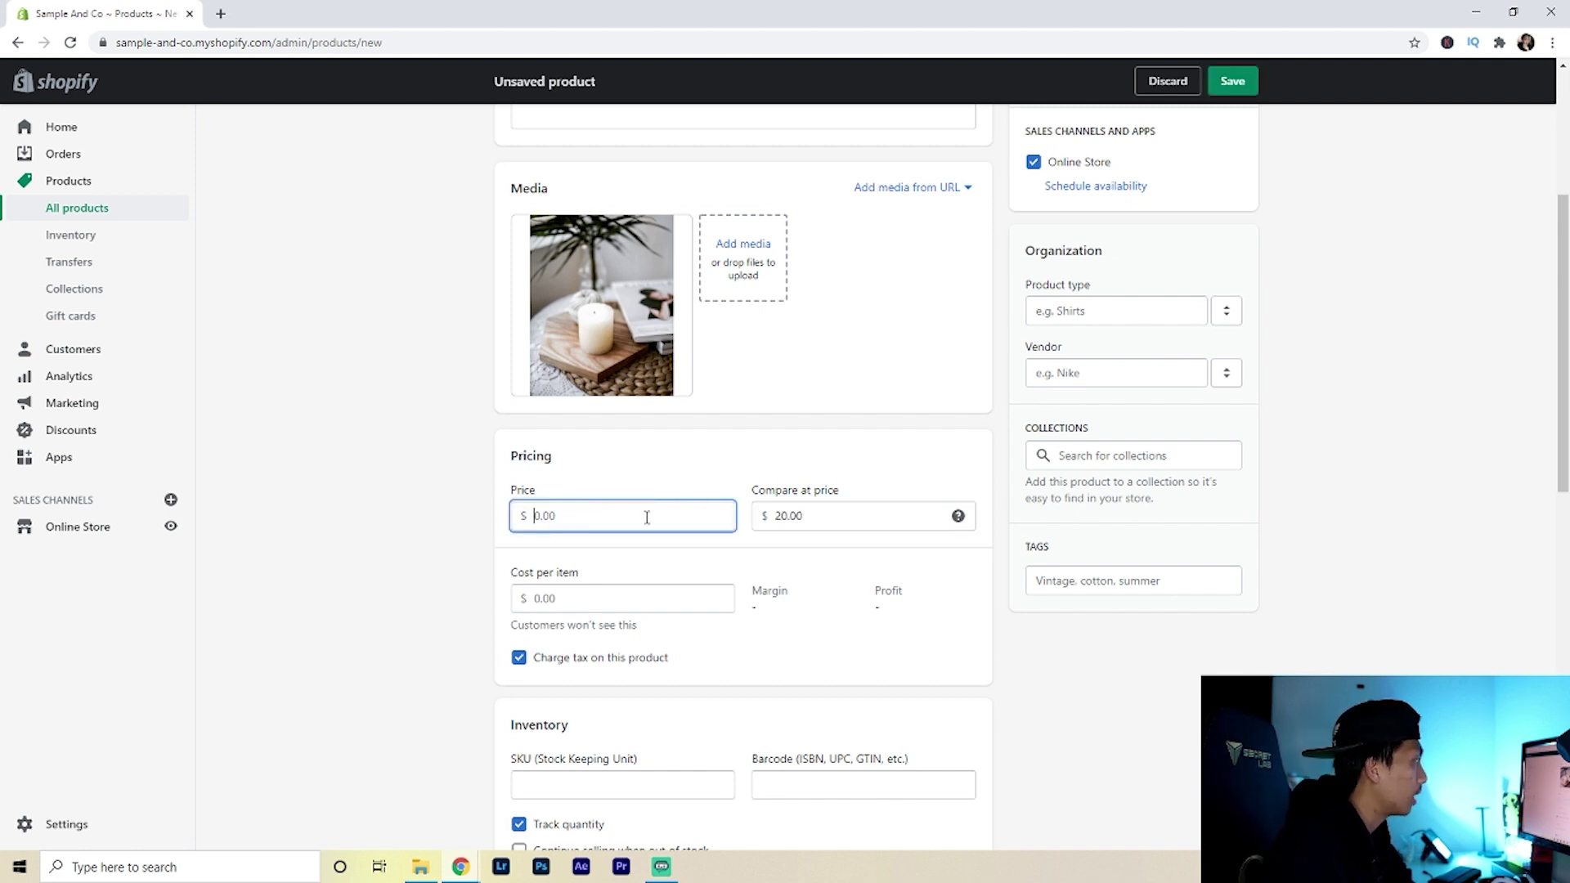
pyautogui.write('10')
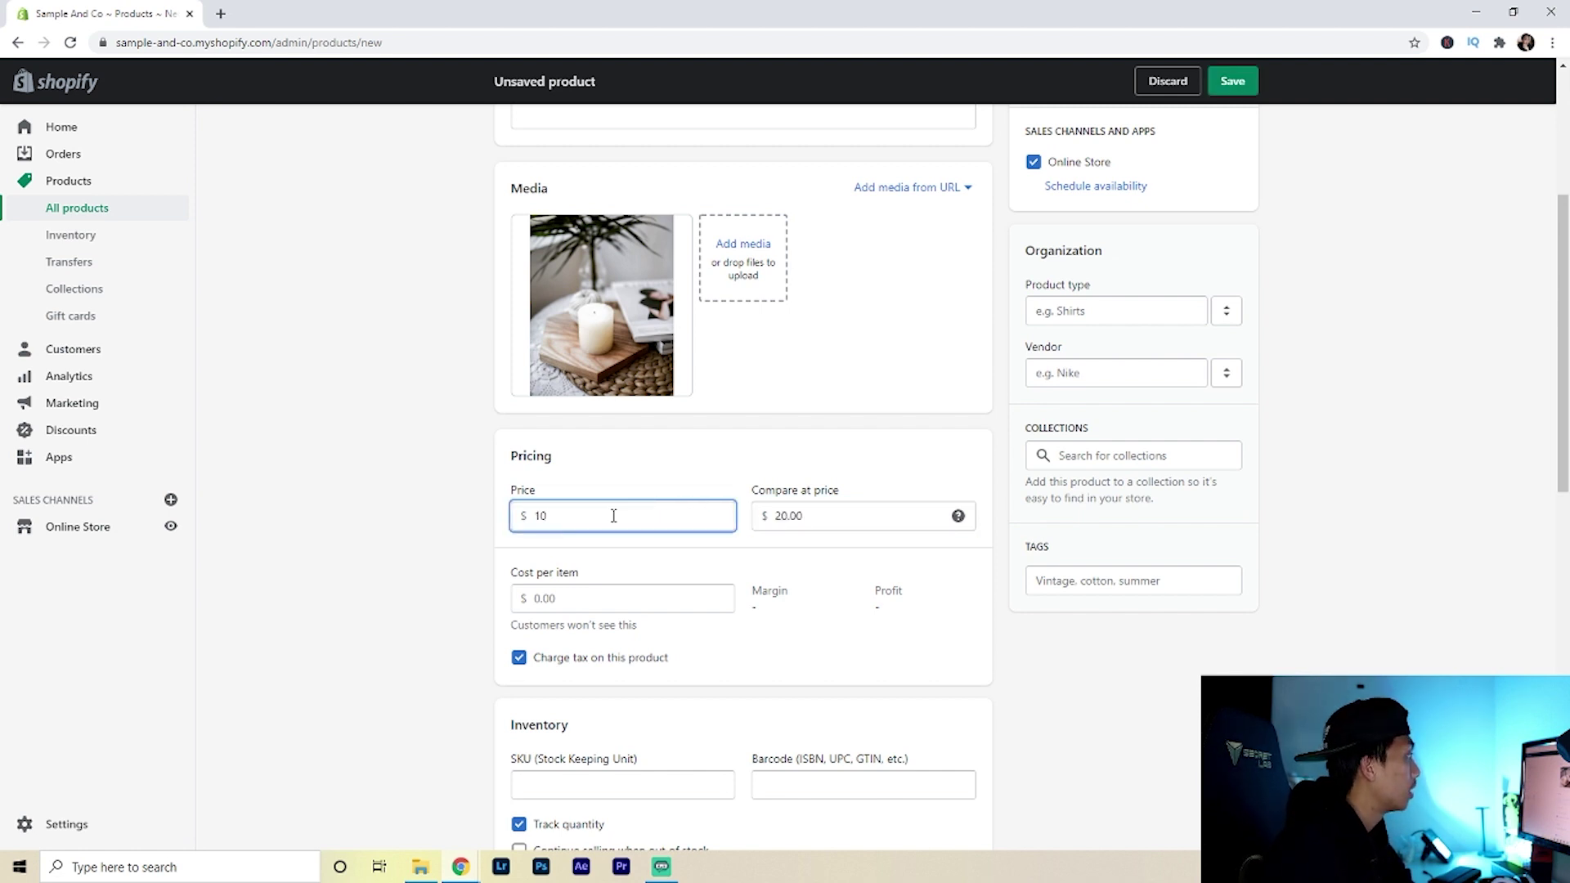
pyautogui.click(832, 517)
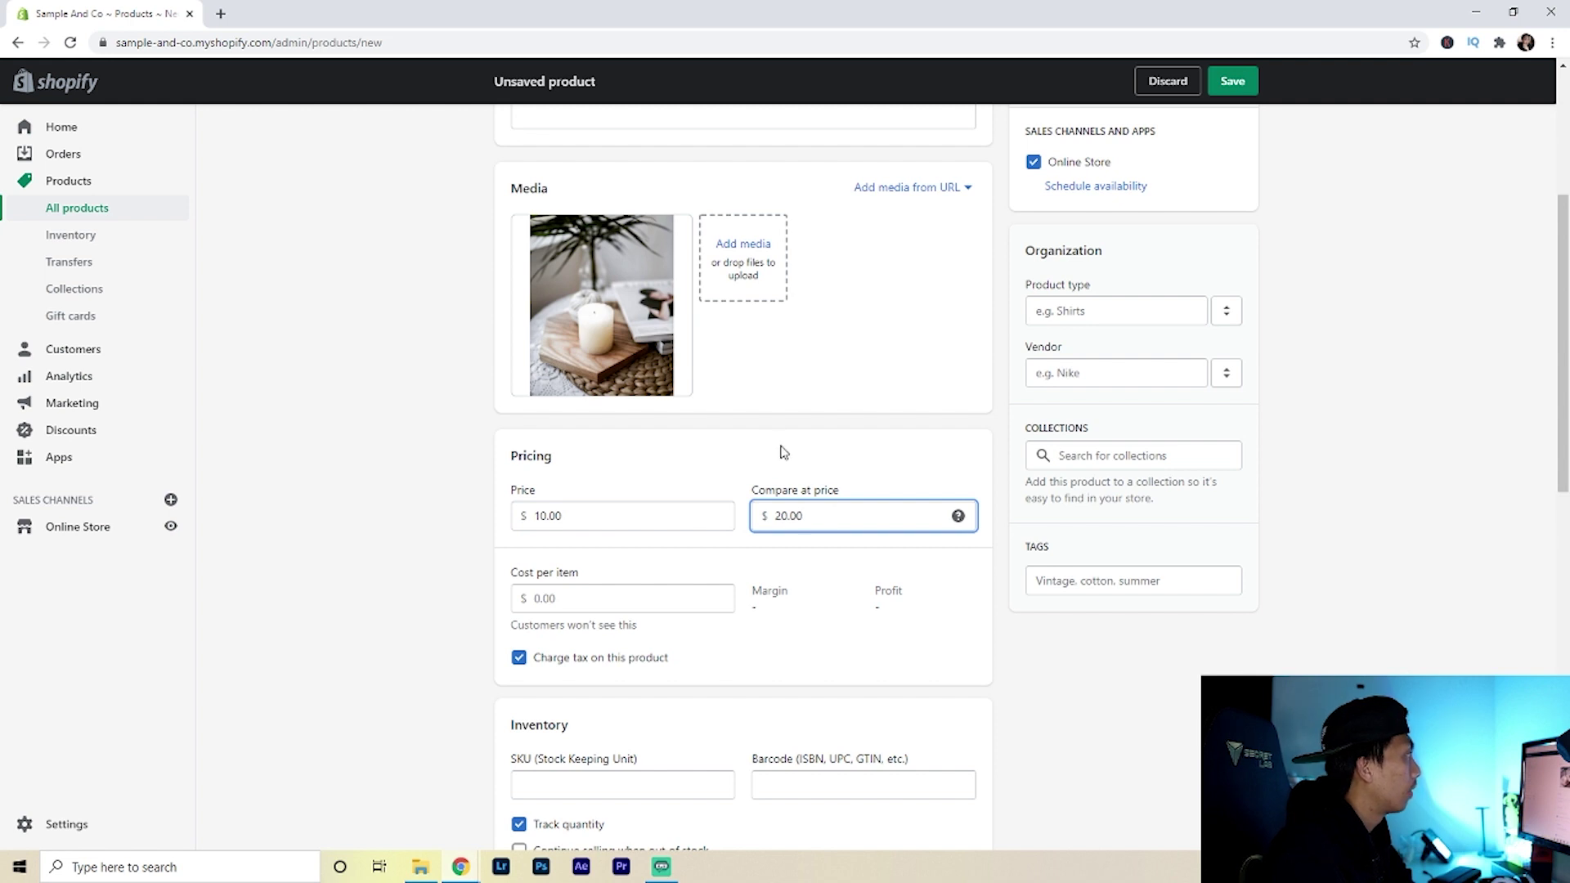
# Step: Title the product "White Candle" and save it
pyautogui.click(1227, 82)
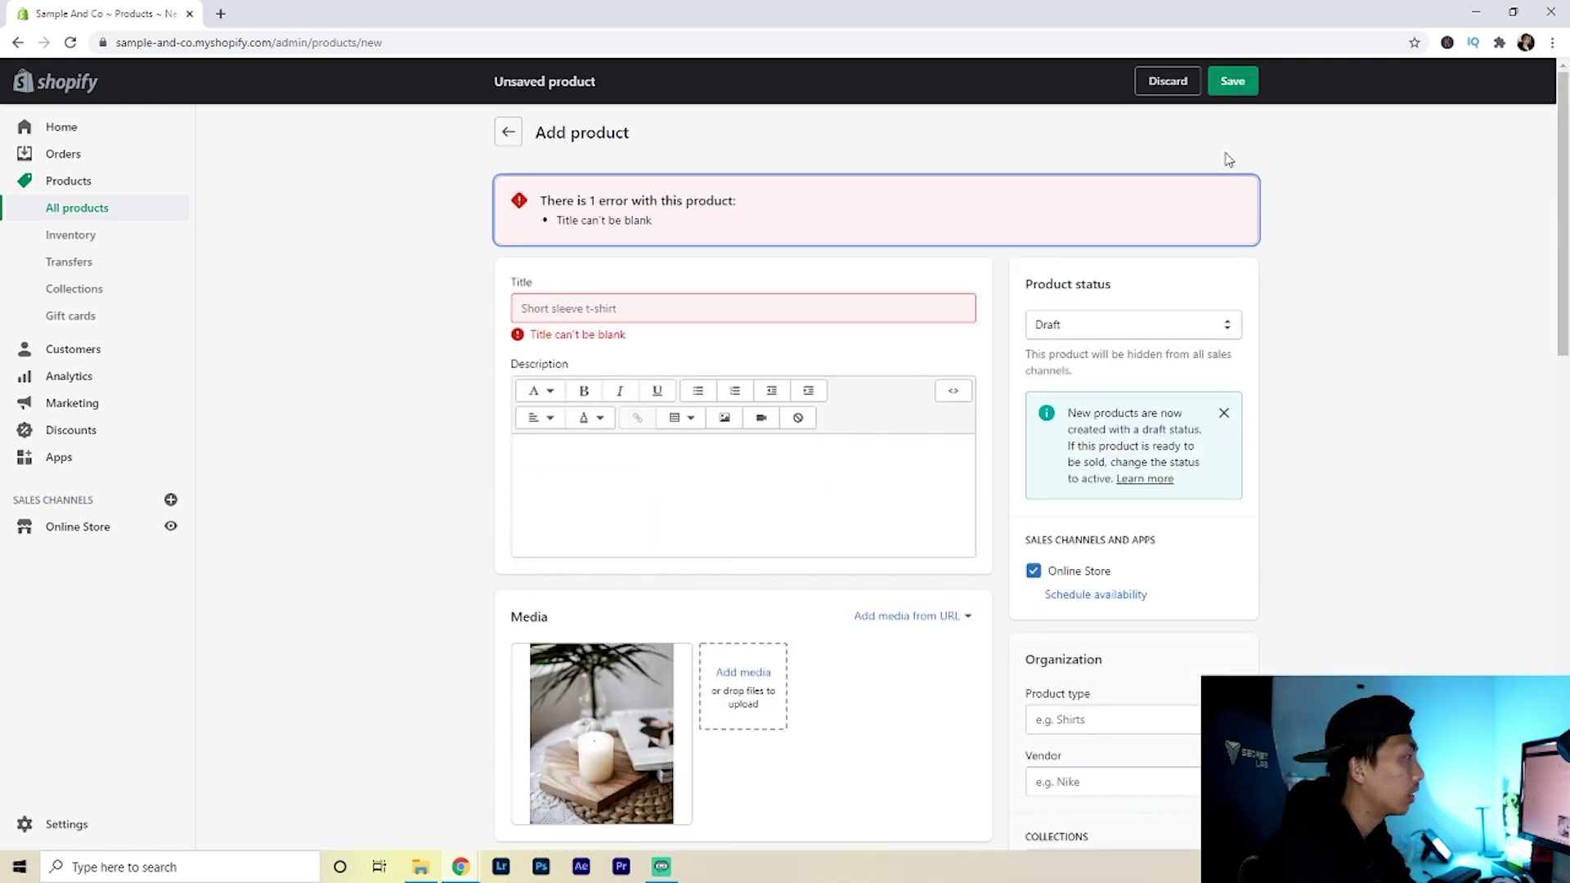
pyautogui.click(674, 310)
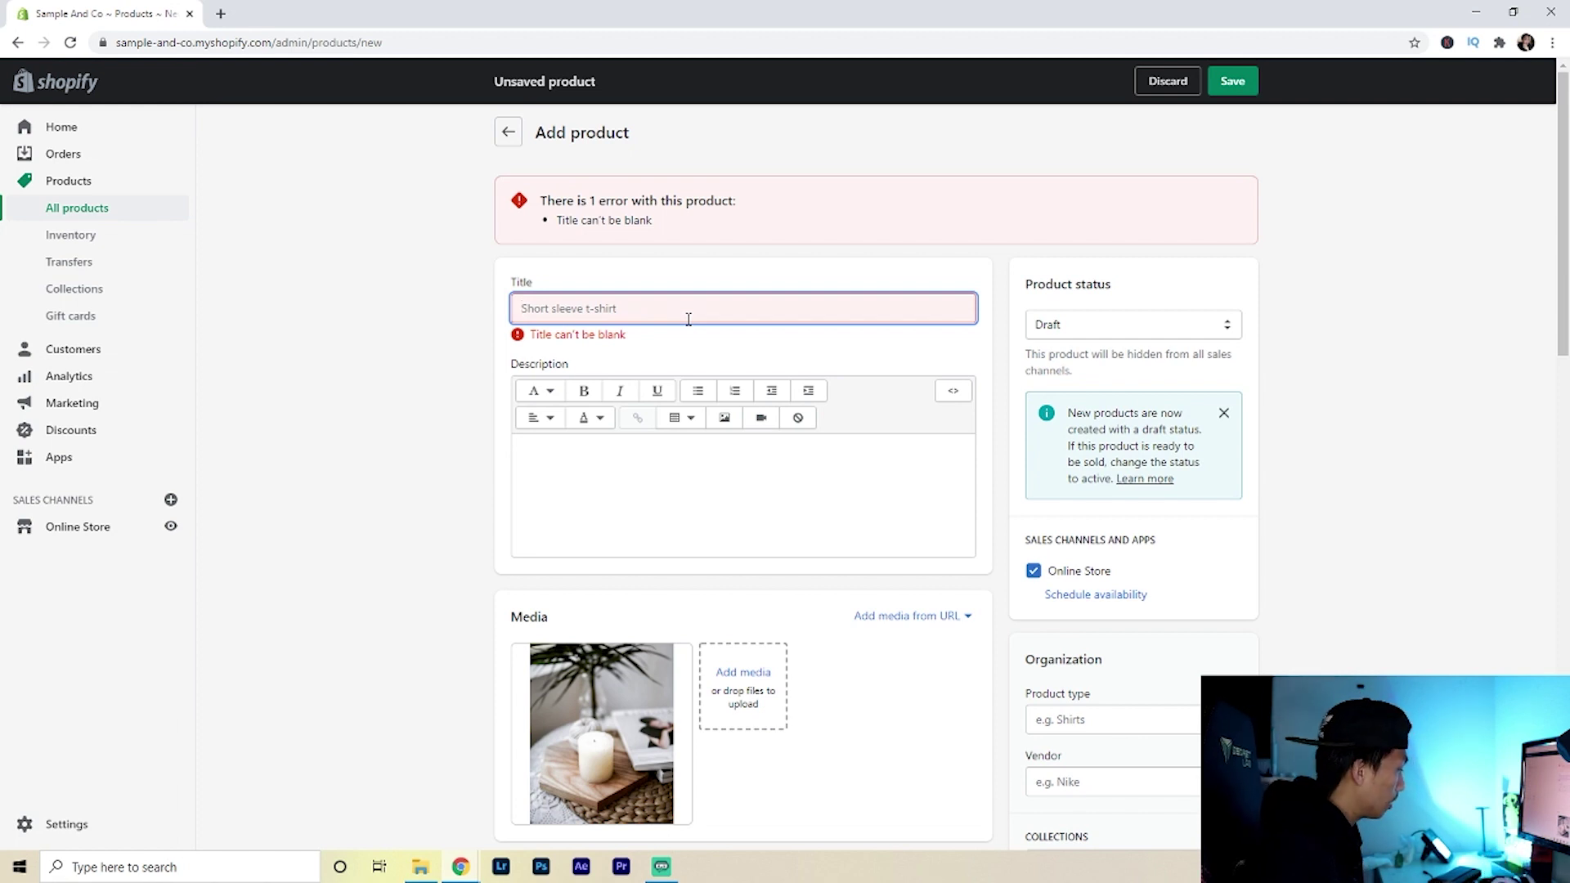
pyautogui.write('White Candle')
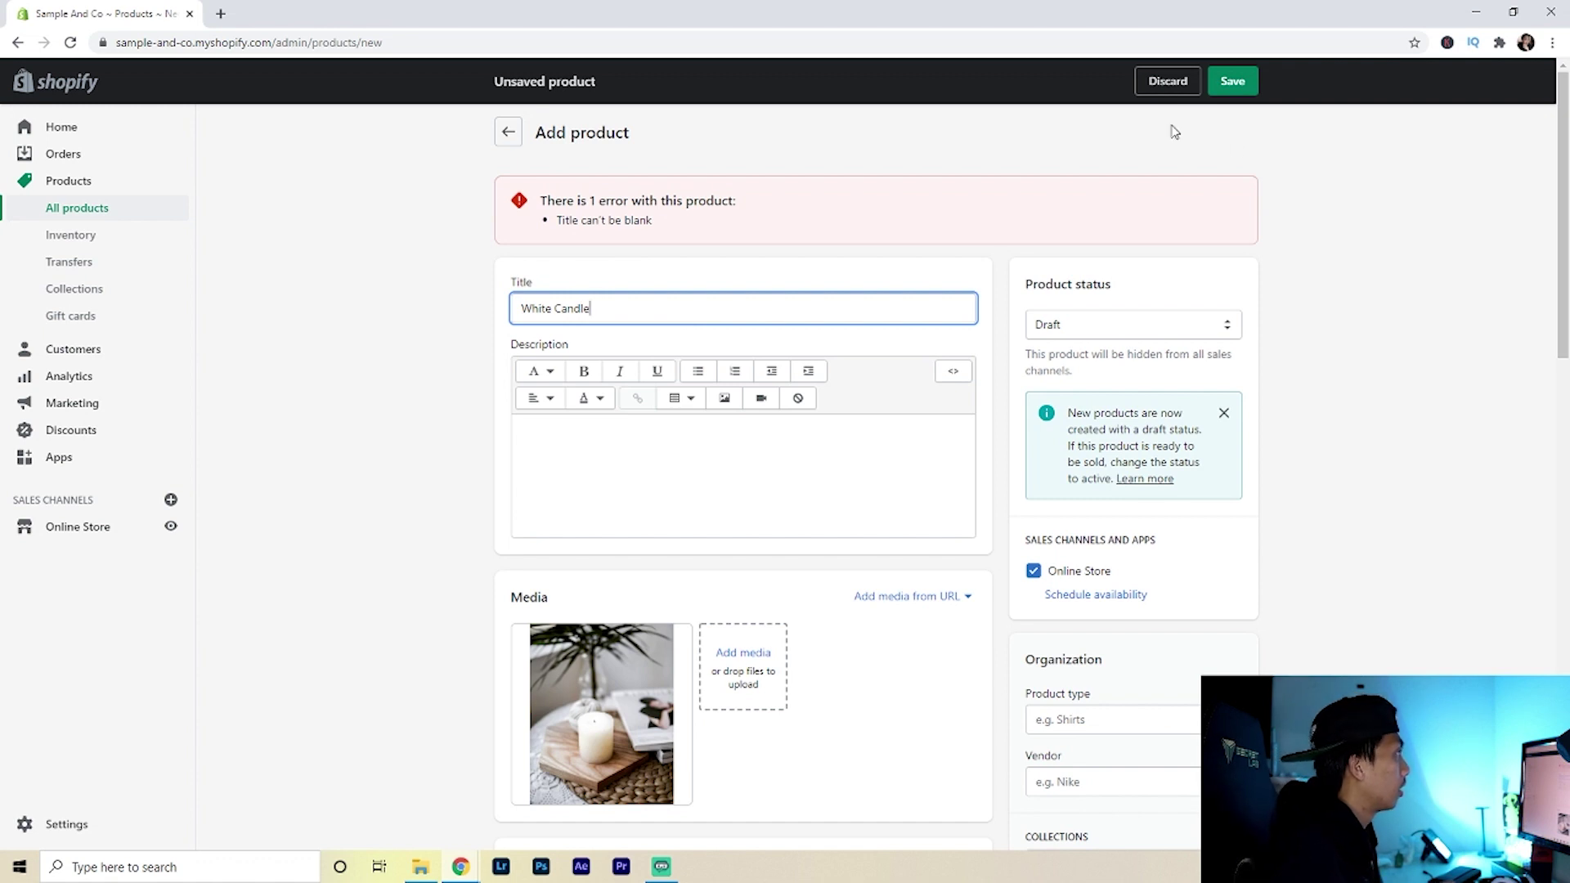
pyautogui.click(1233, 81)
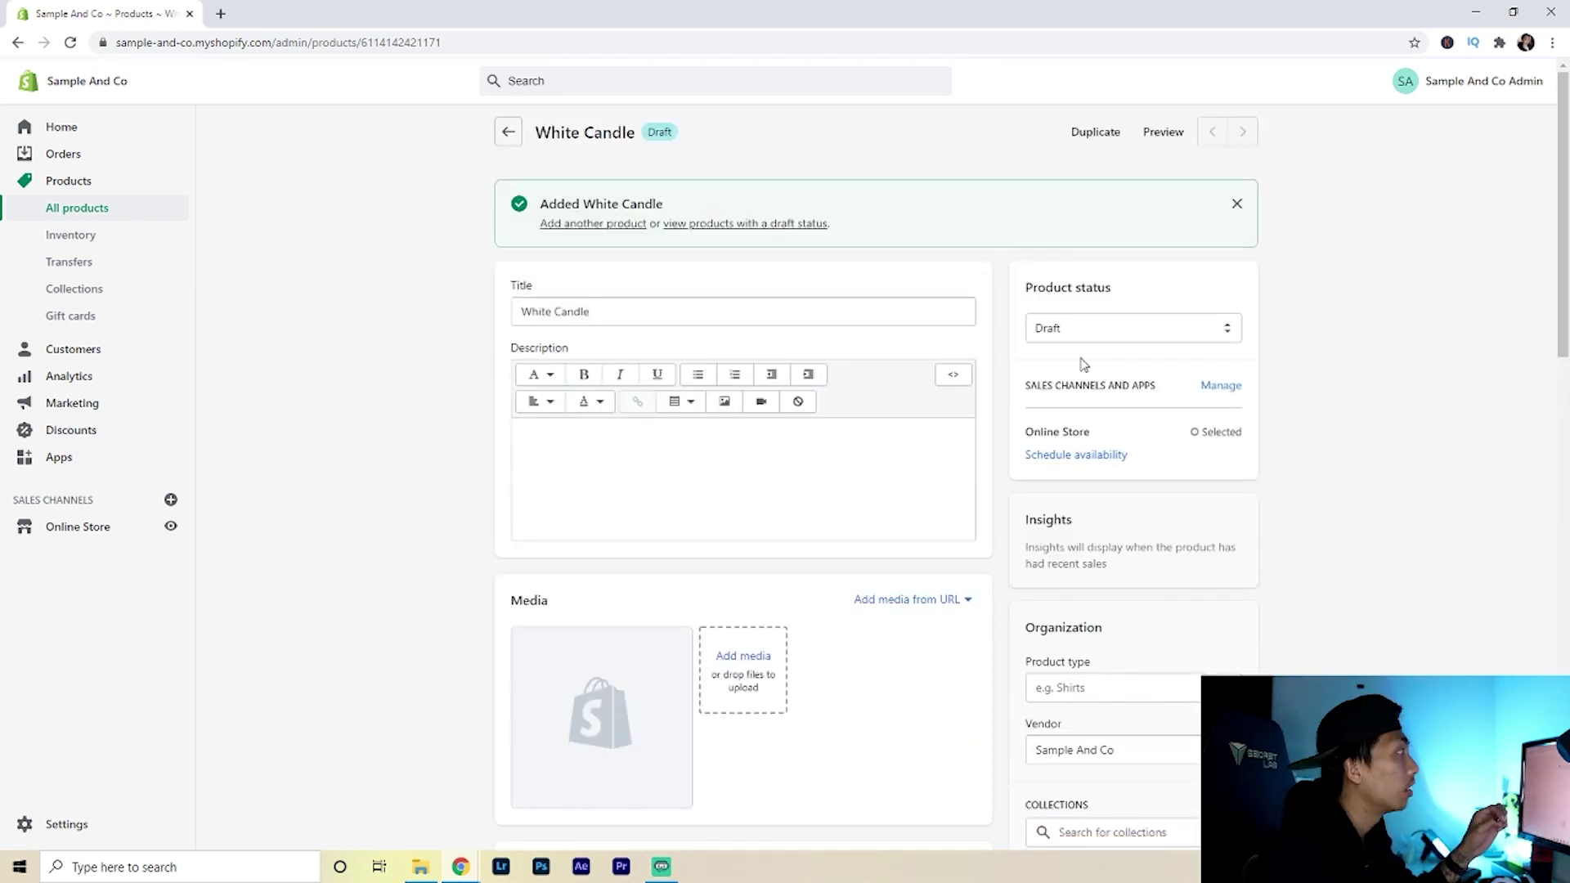
# Step: Preview the White Candle product page as it looks in the online store, and close the preview
pyautogui.click(1169, 135)
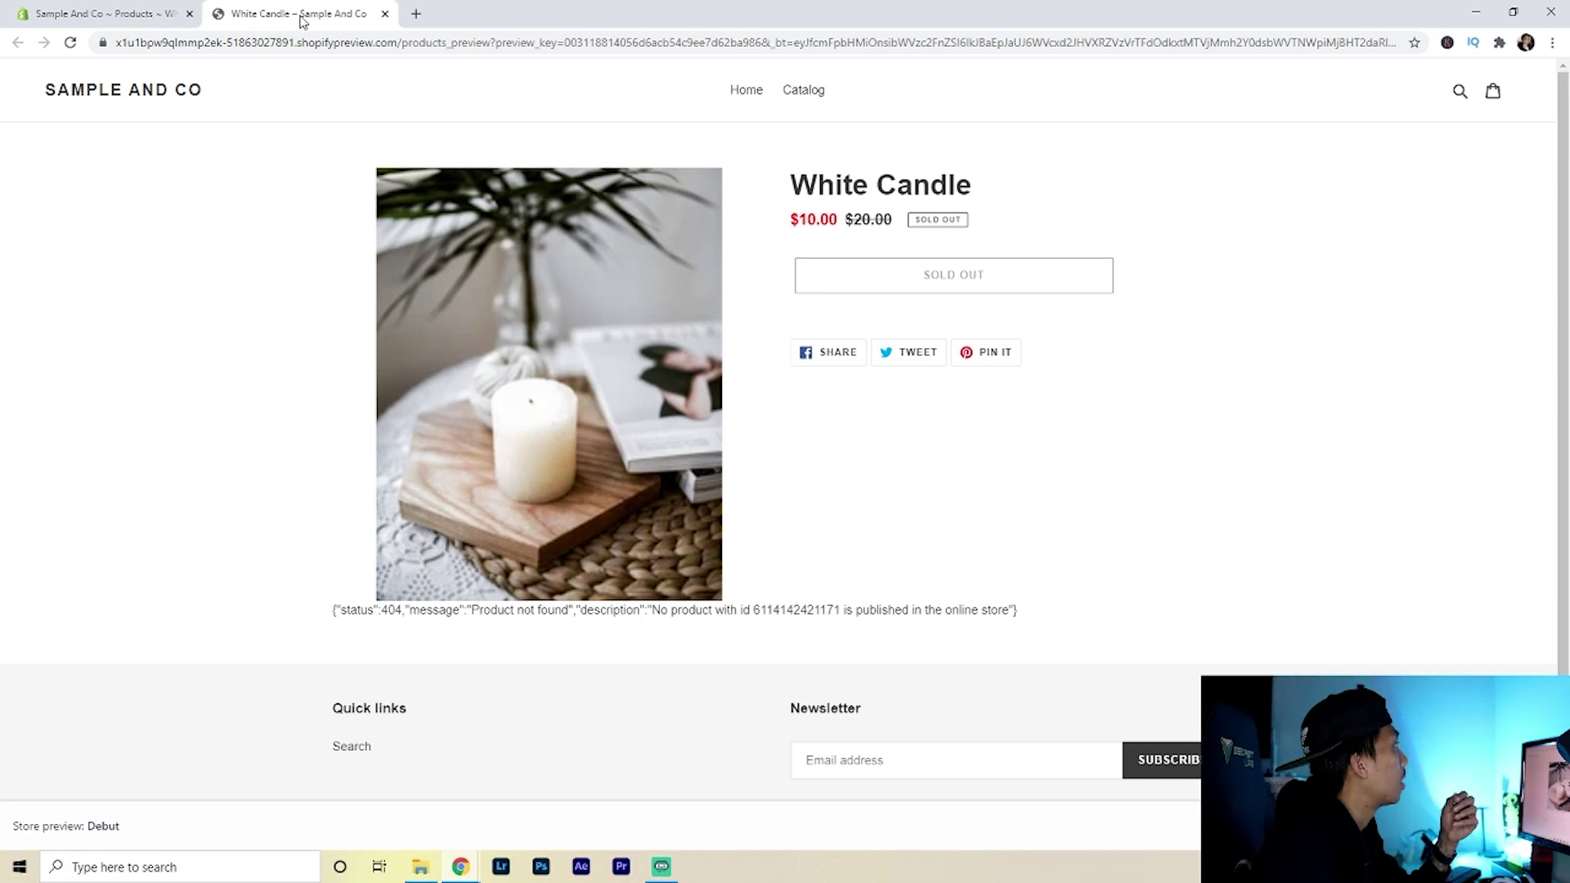
pyautogui.click(385, 13)
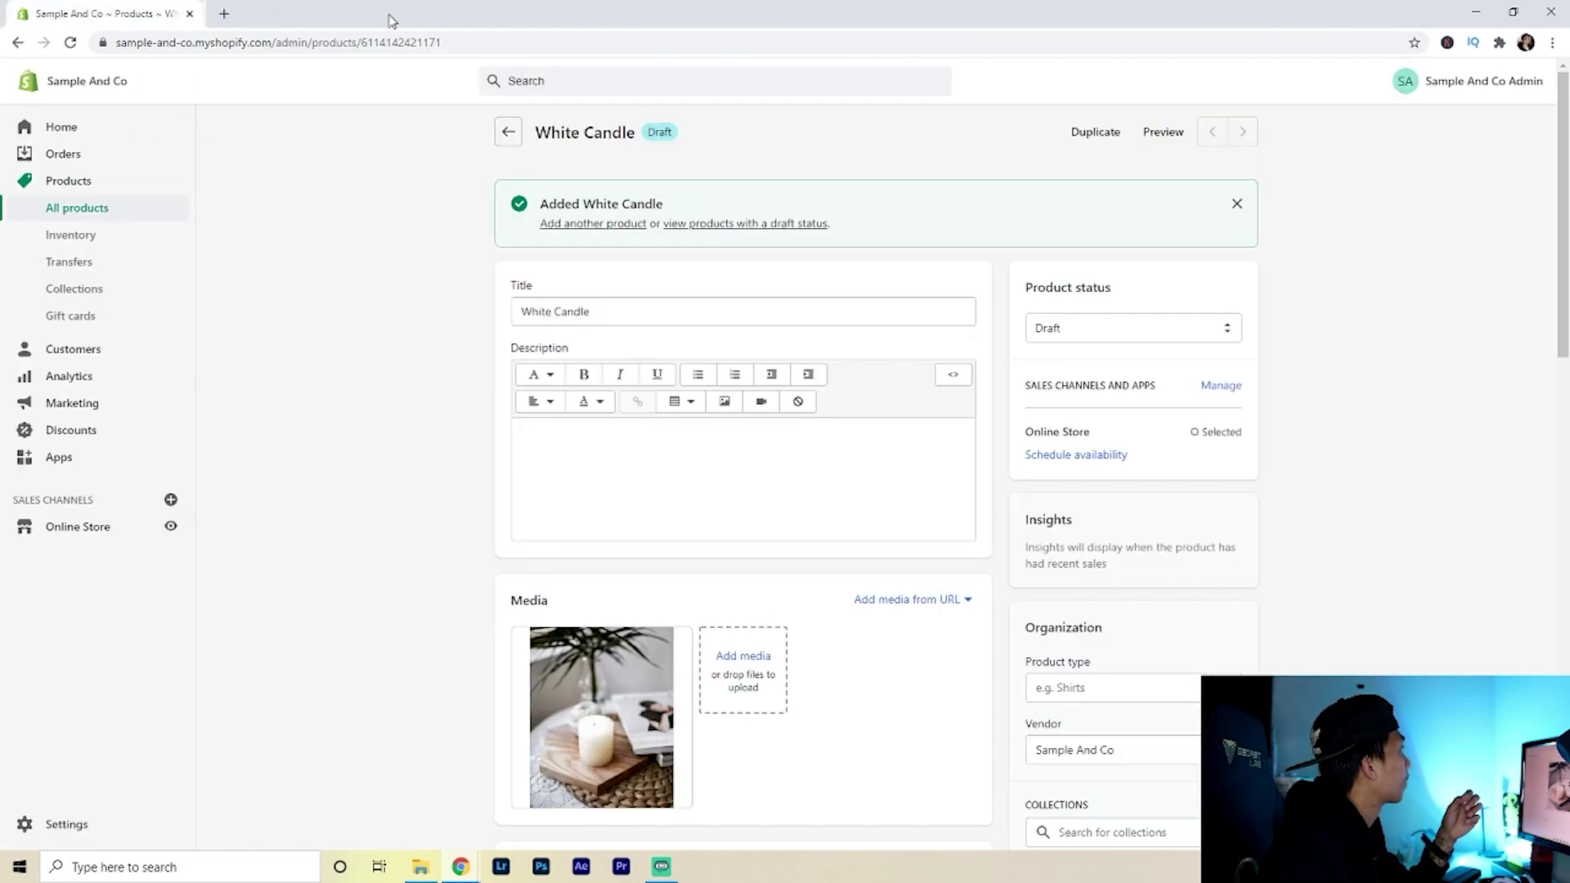
# Step: Enter "White beautiful candle" as the product's description
pyautogui.click(648, 494)
pyautogui.scroll(-2, 399, 394)
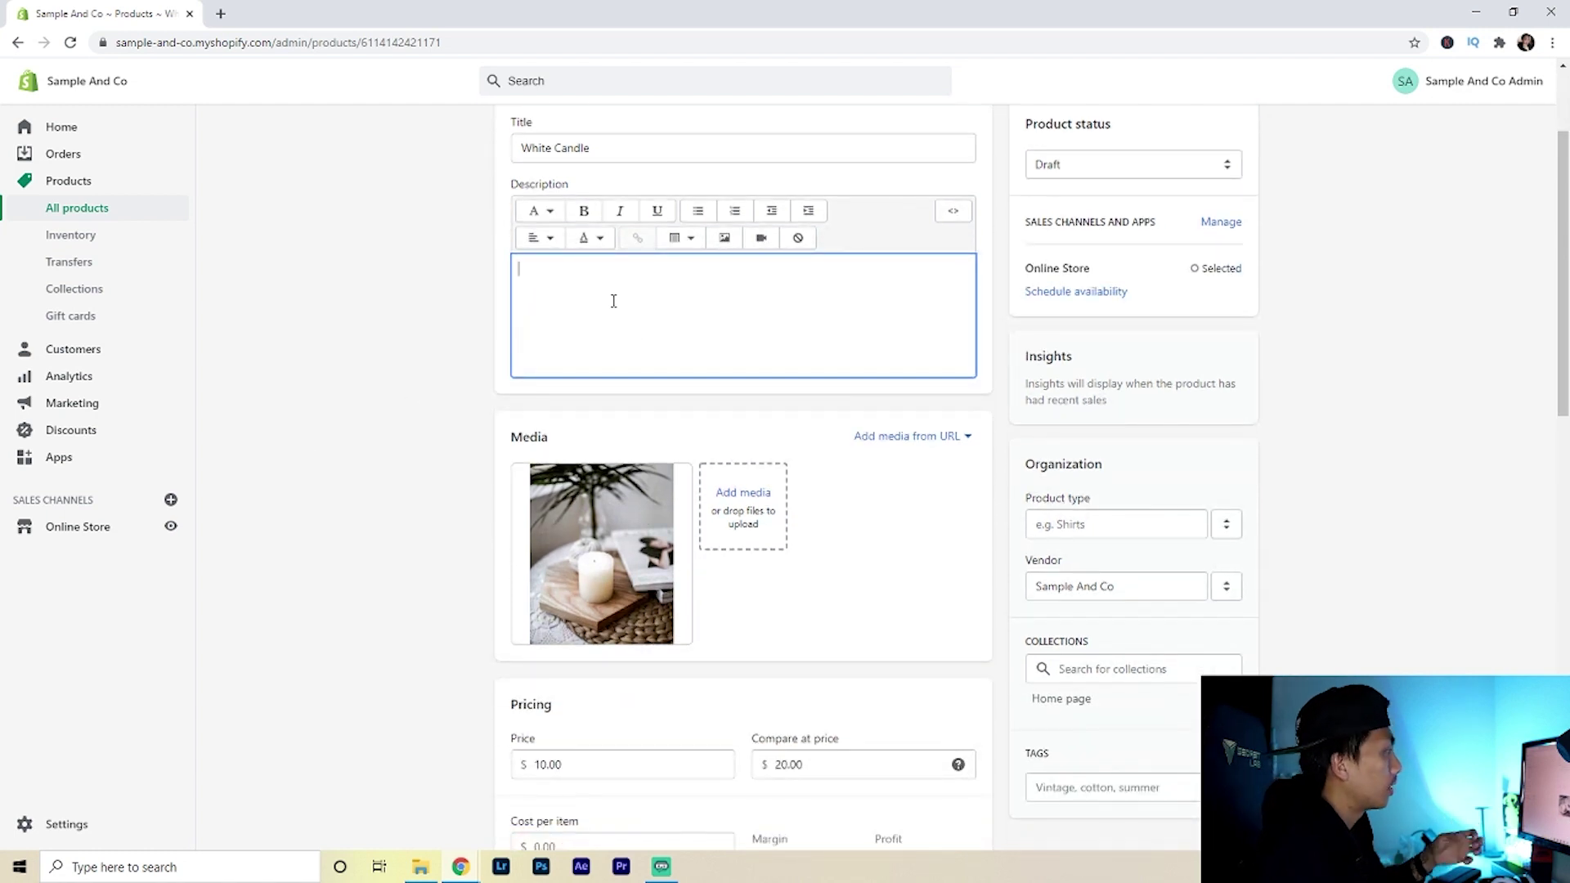
pyautogui.write('whi')
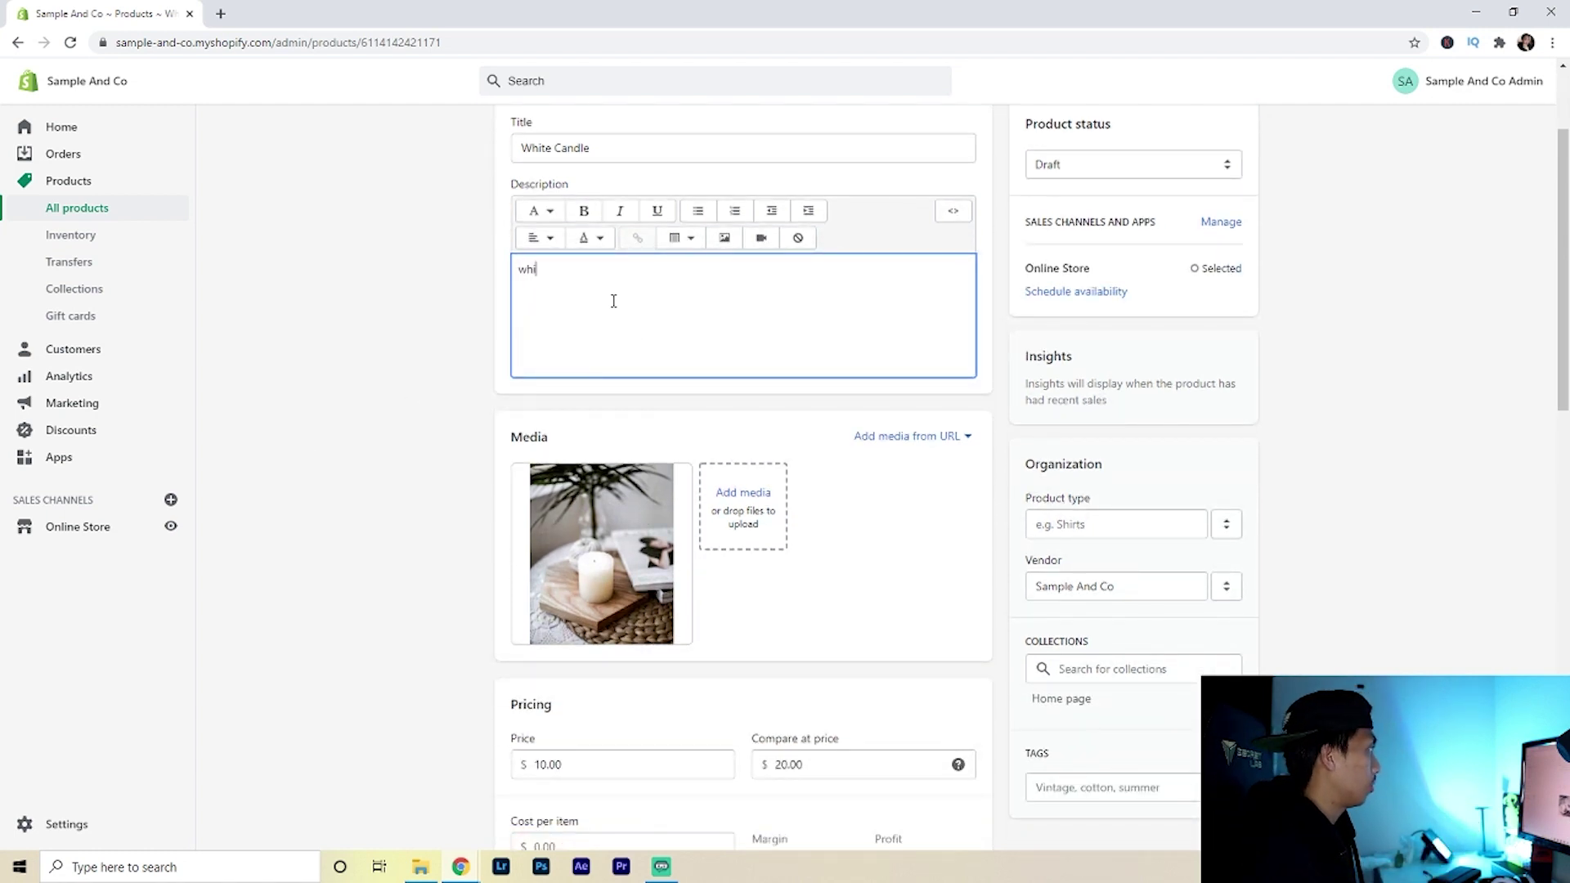
pyautogui.press('BackSpace')
pyautogui.press('BackSpace')
pyautogui.write('White beauti')
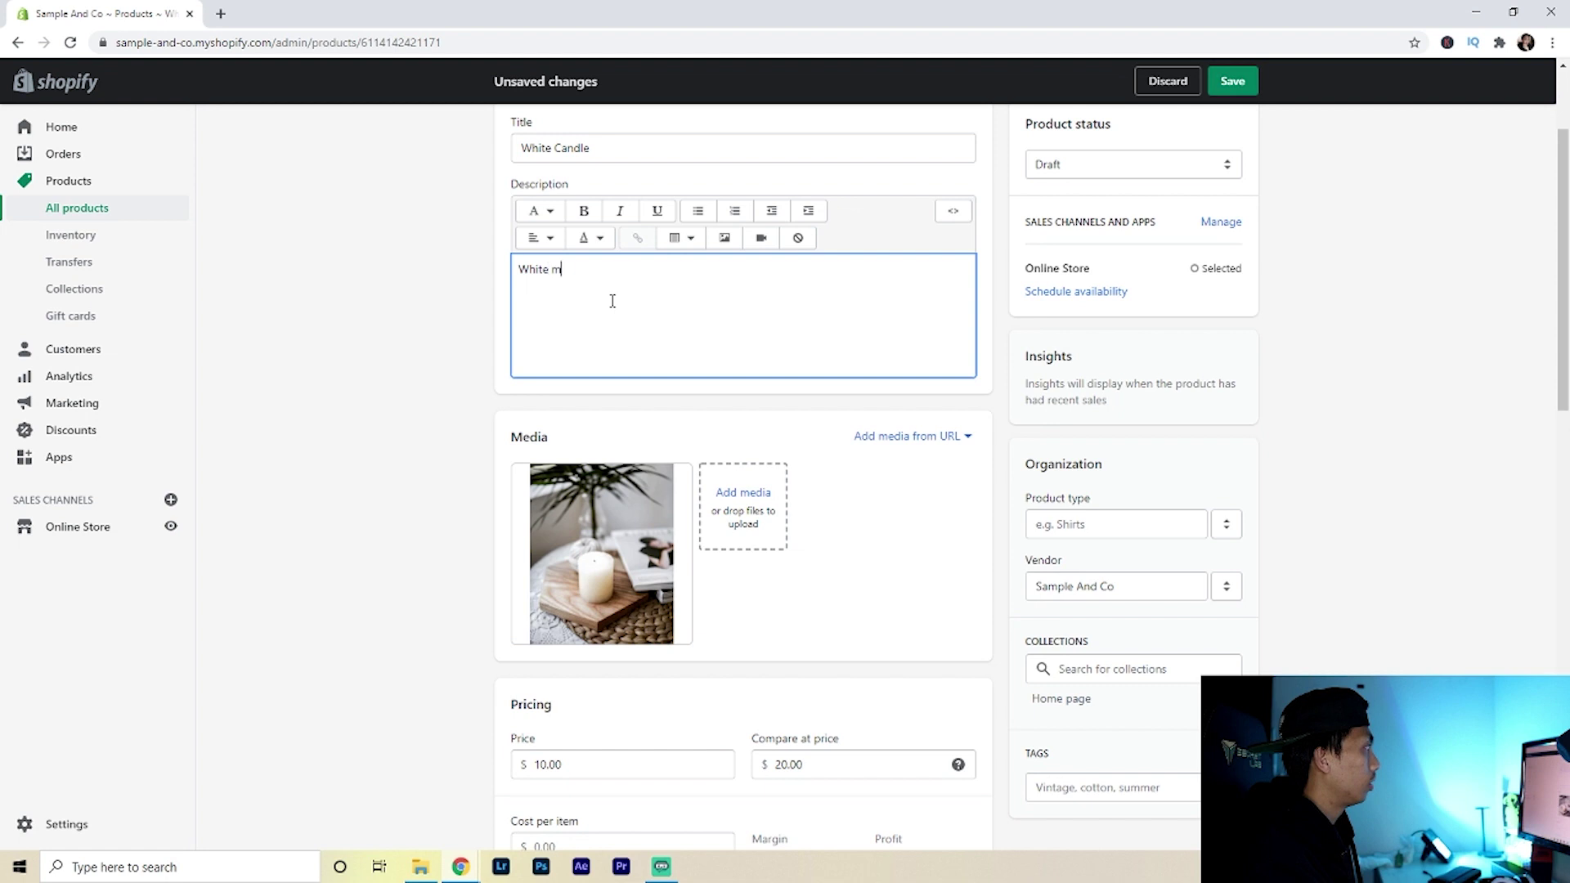
pyautogui.write('ful candle')
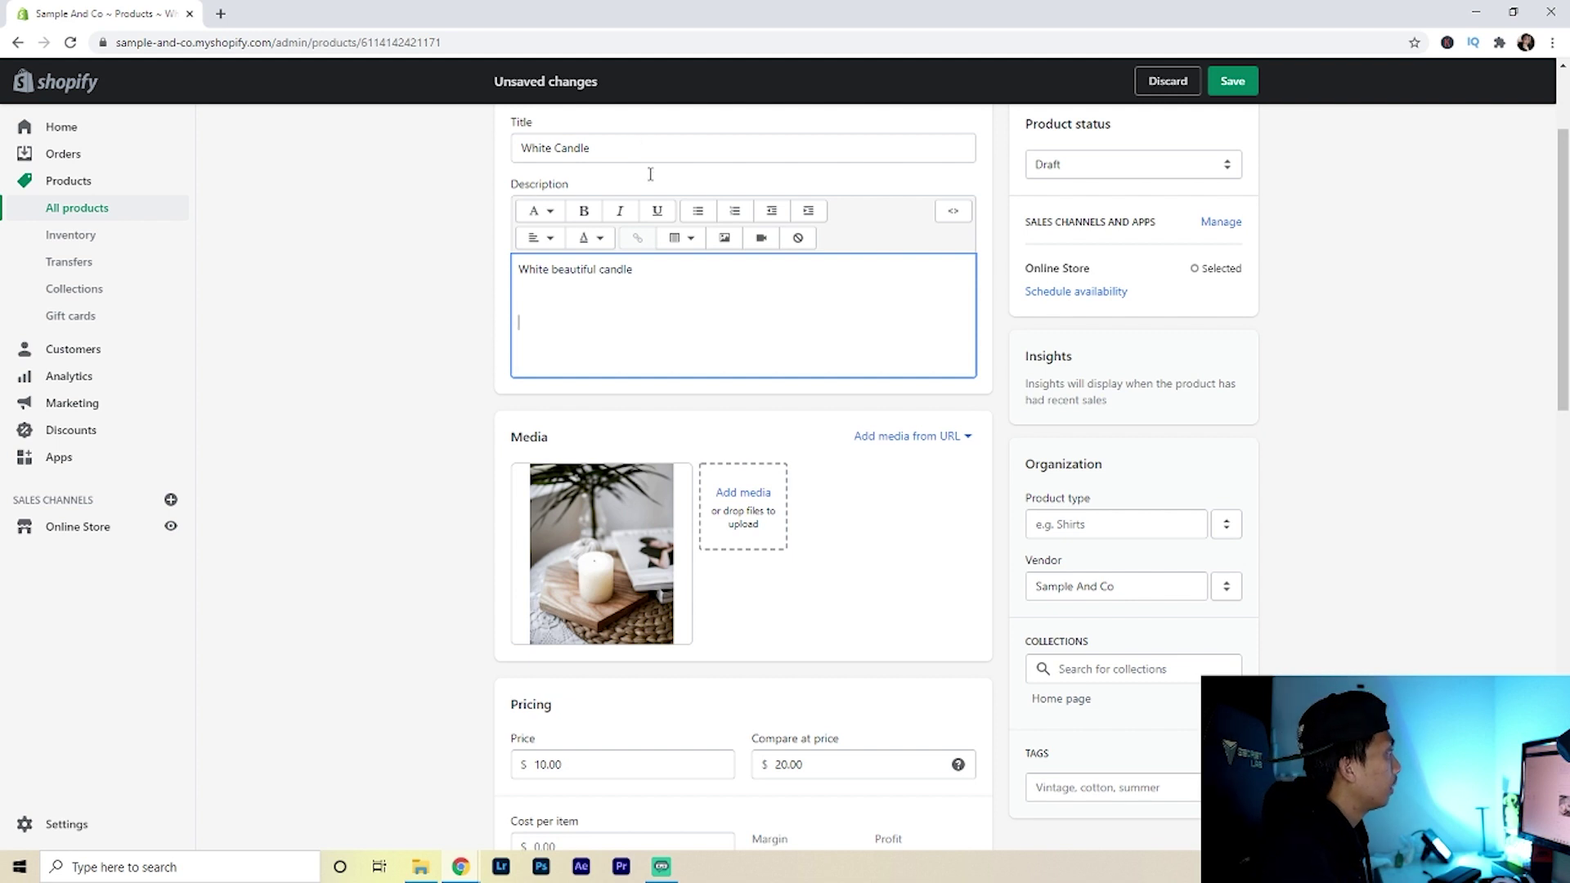
# Step: Add a centred line reading "The Way It Smells" below the first line of the product description
pyautogui.click(529, 238)
pyautogui.click(550, 309)
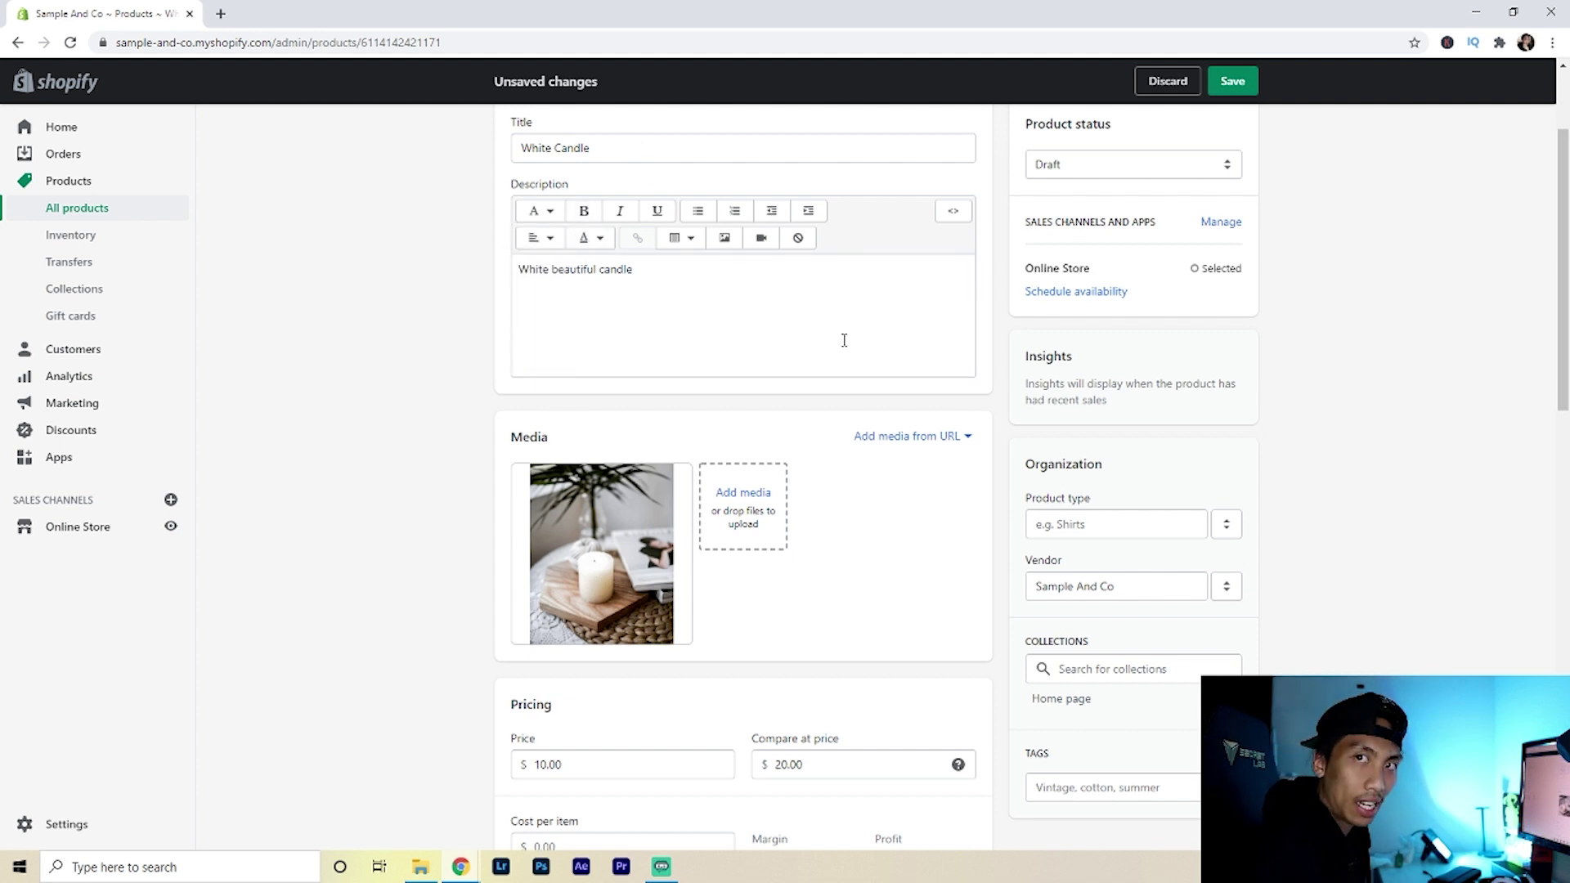
pyautogui.write('Scent')
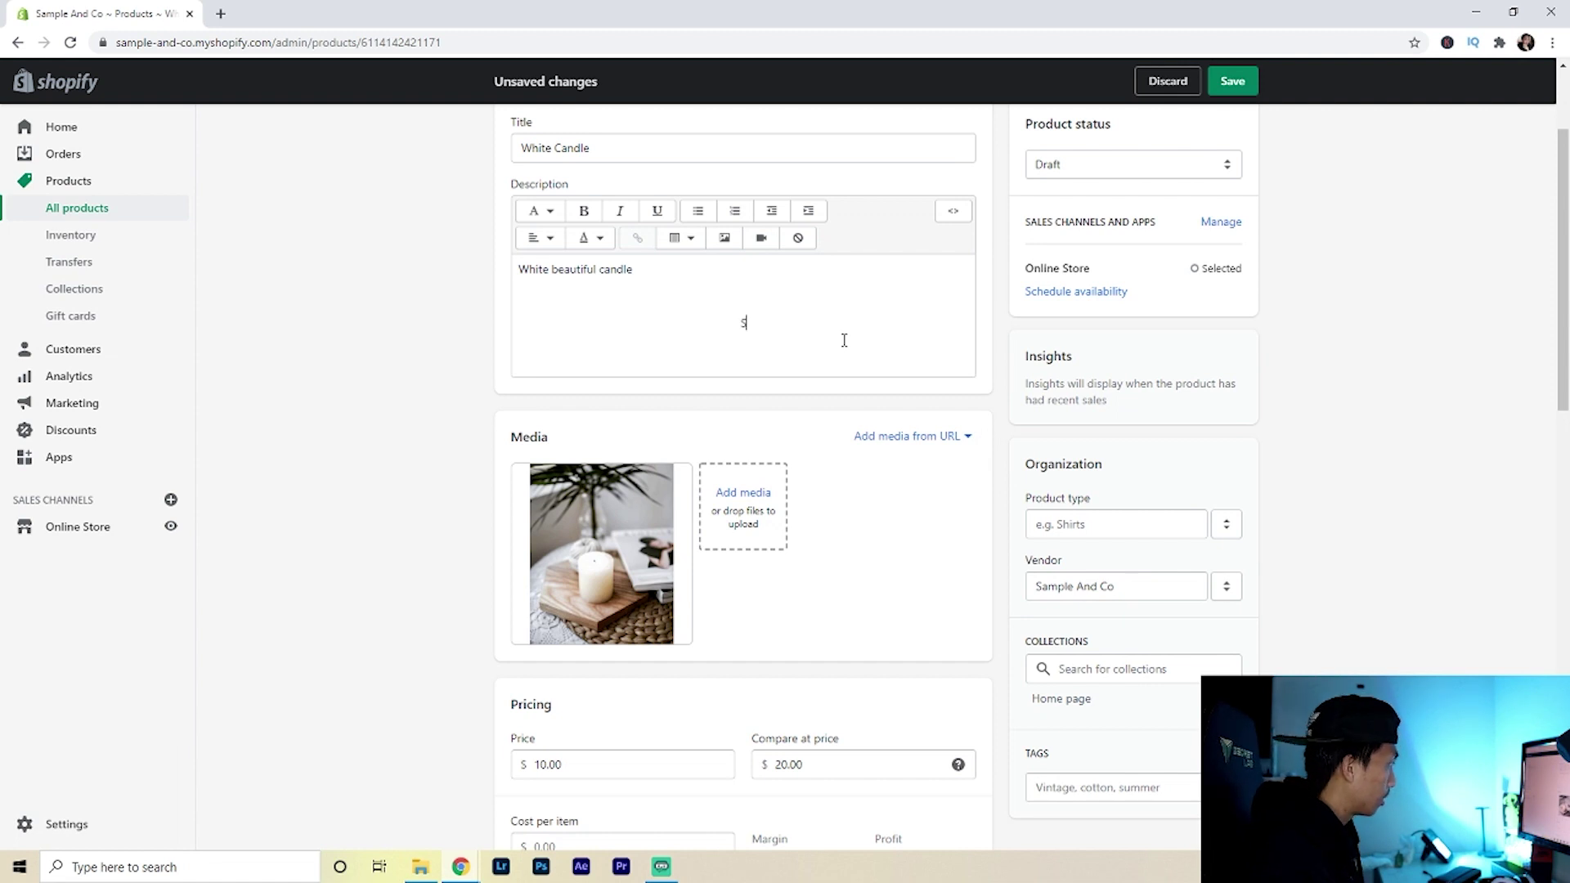
pyautogui.press('BackSpace')
pyautogui.press('BackSpace')
pyautogui.press('BackSpace')
pyautogui.press('BackSpace')
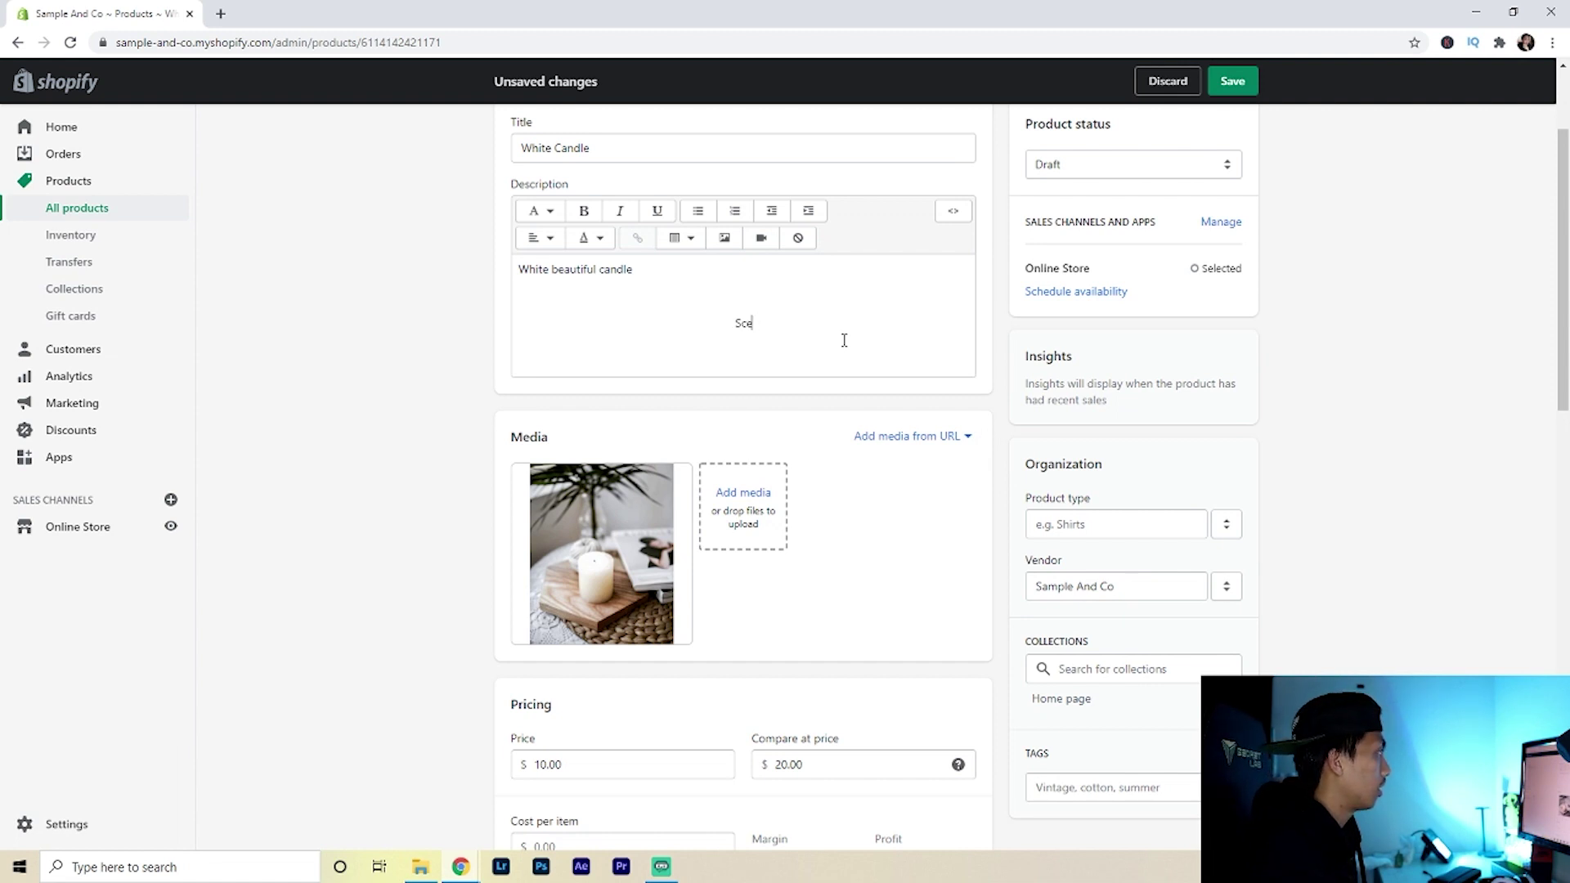
pyautogui.write('The Way It Smells')
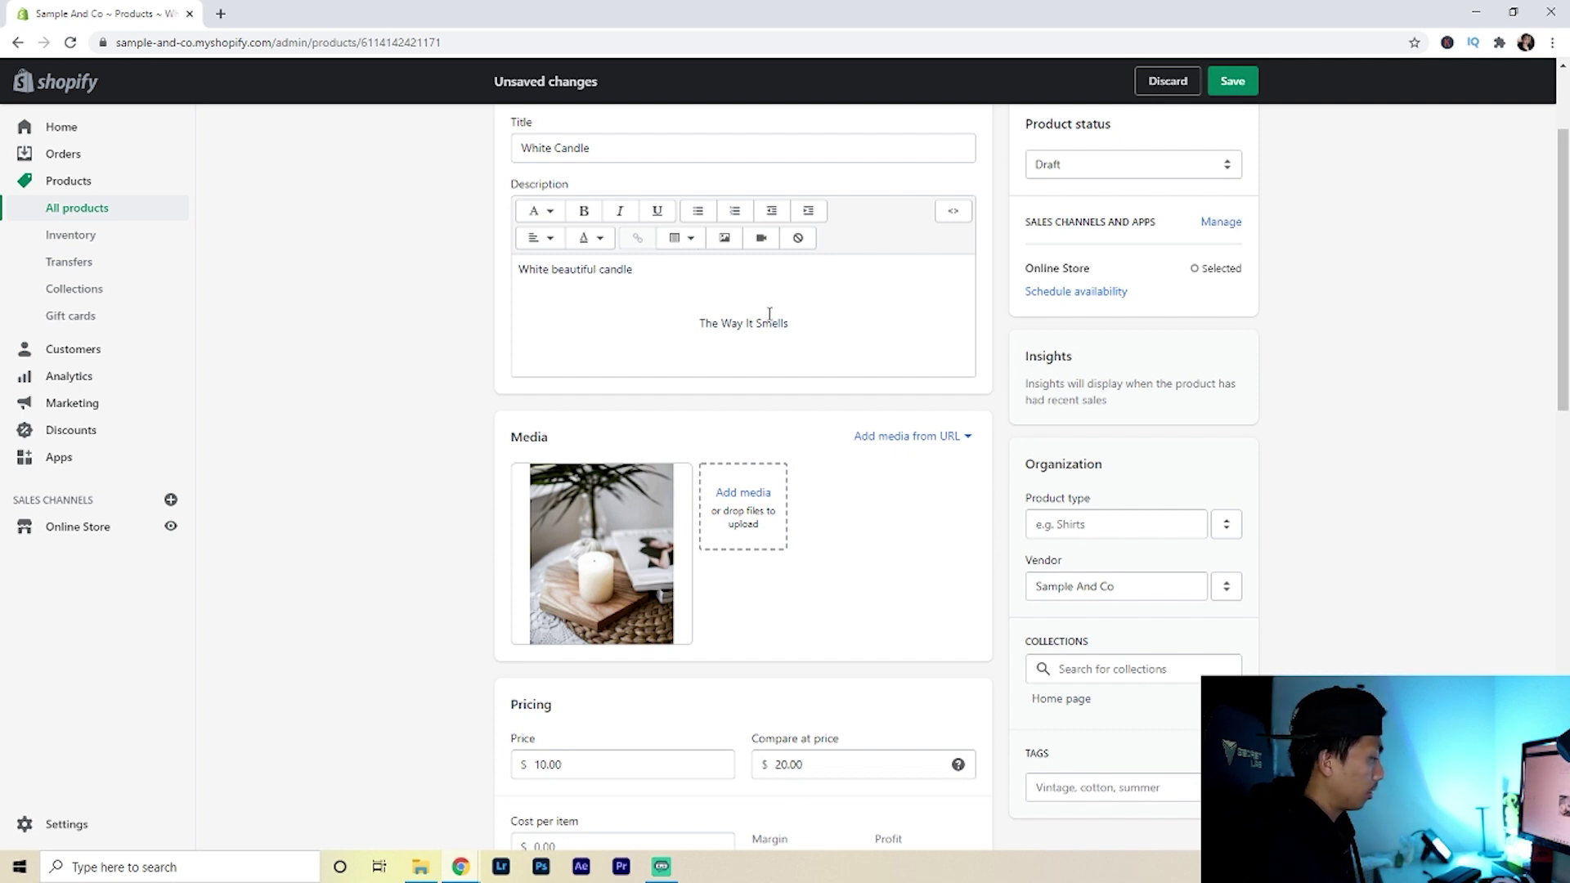
# Step: Add "Smells like vanilla" in italics beneath the centred line, and end the description's first line with a period
pyautogui.write('Smell')
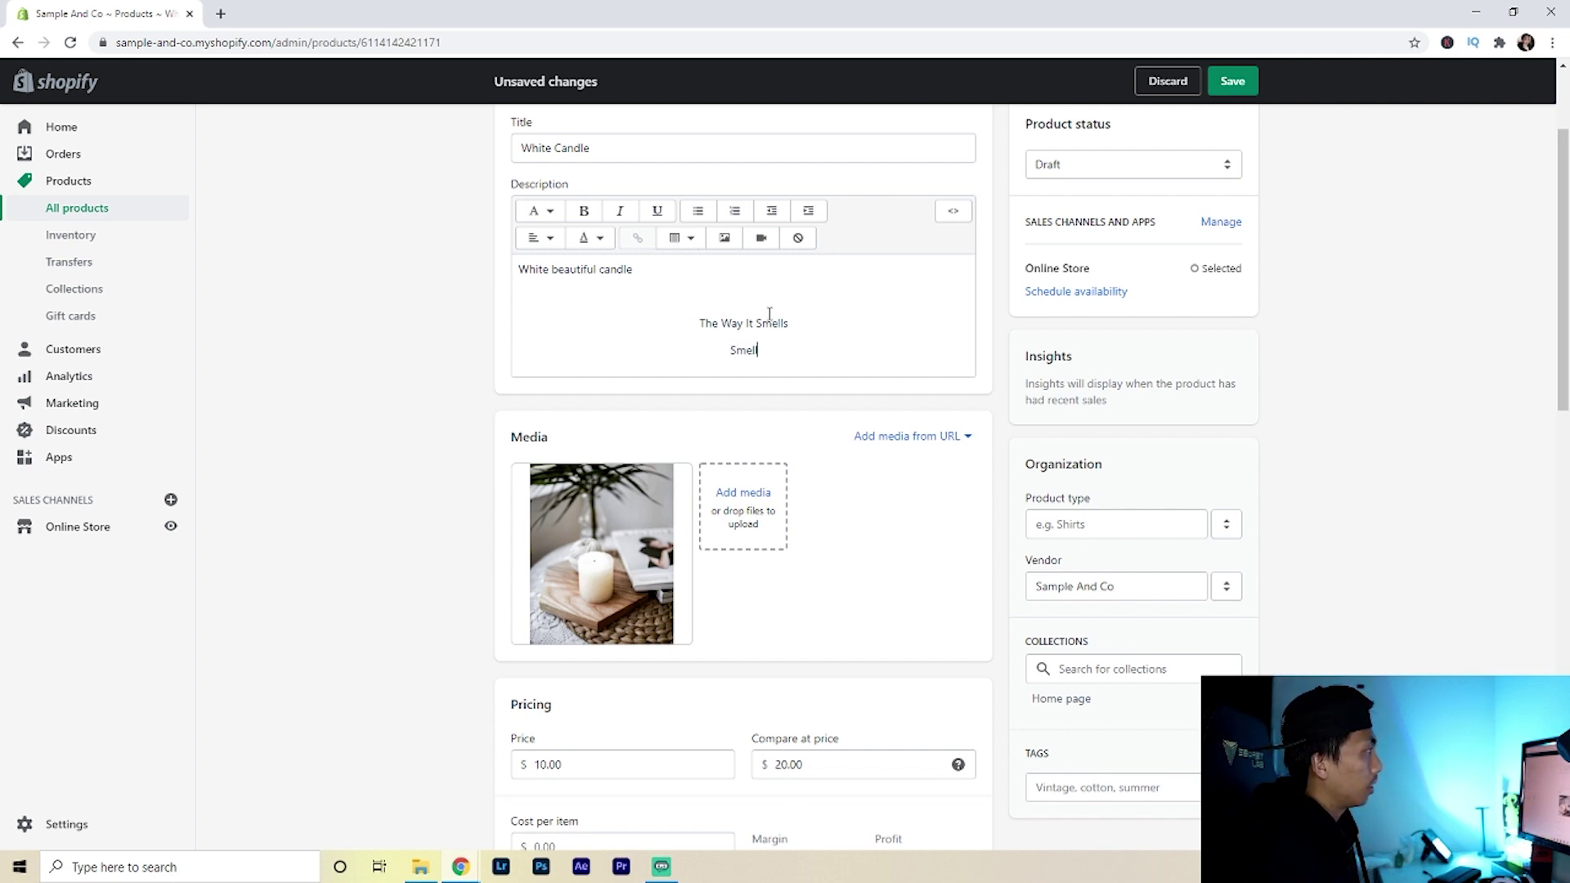
pyautogui.write('s like varilla')
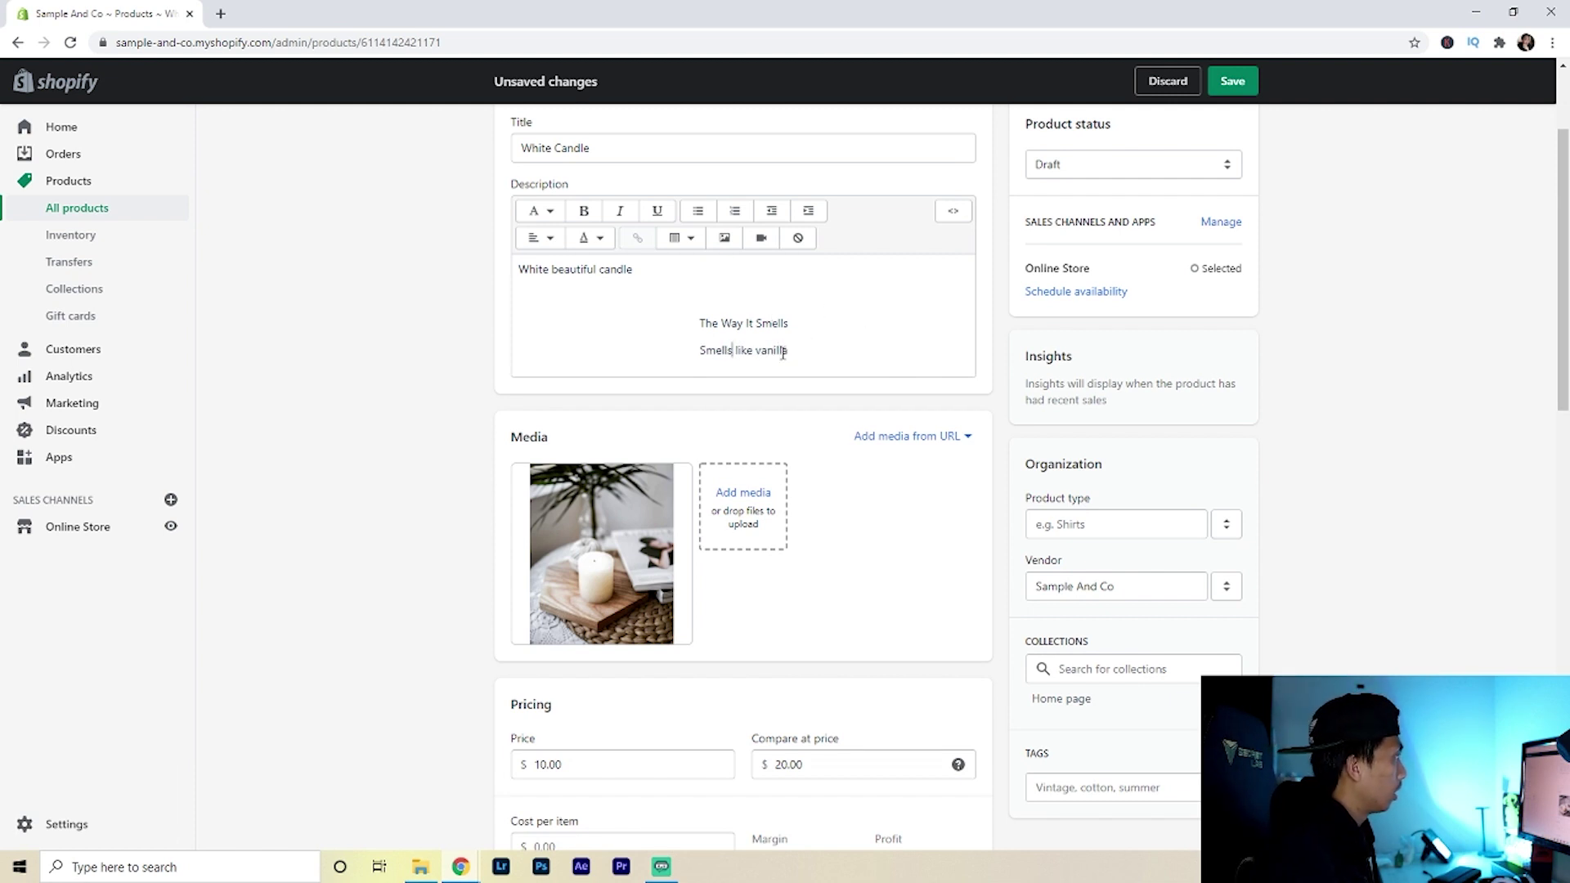
pyautogui.moveTo(786, 351); pyautogui.dragTo(692, 351)
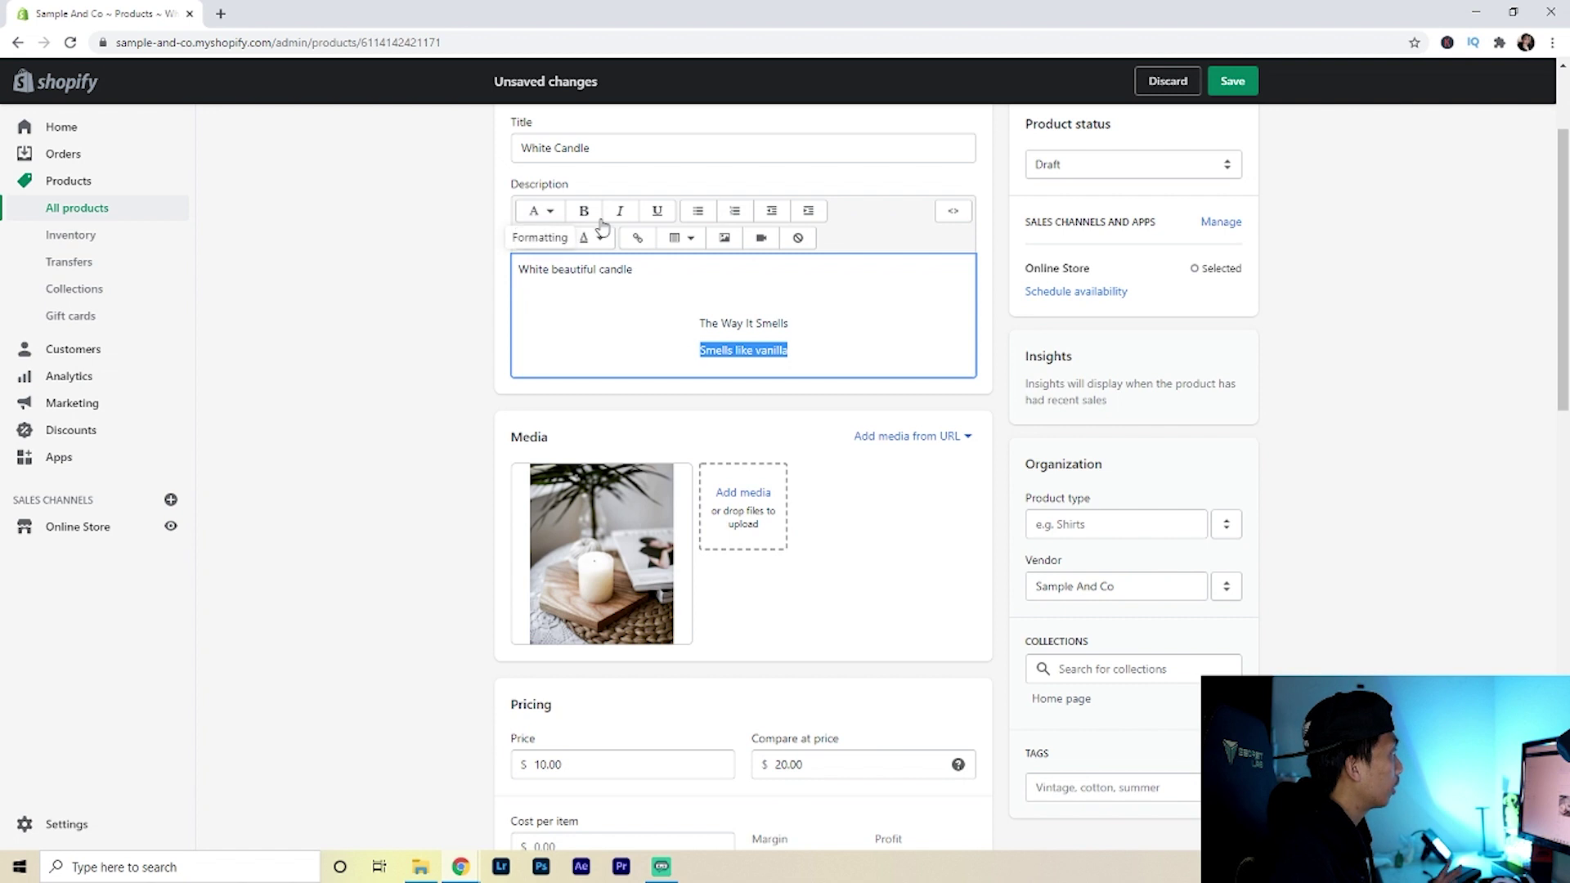
pyautogui.click(620, 211)
pyautogui.click(778, 341)
pyautogui.click(735, 293)
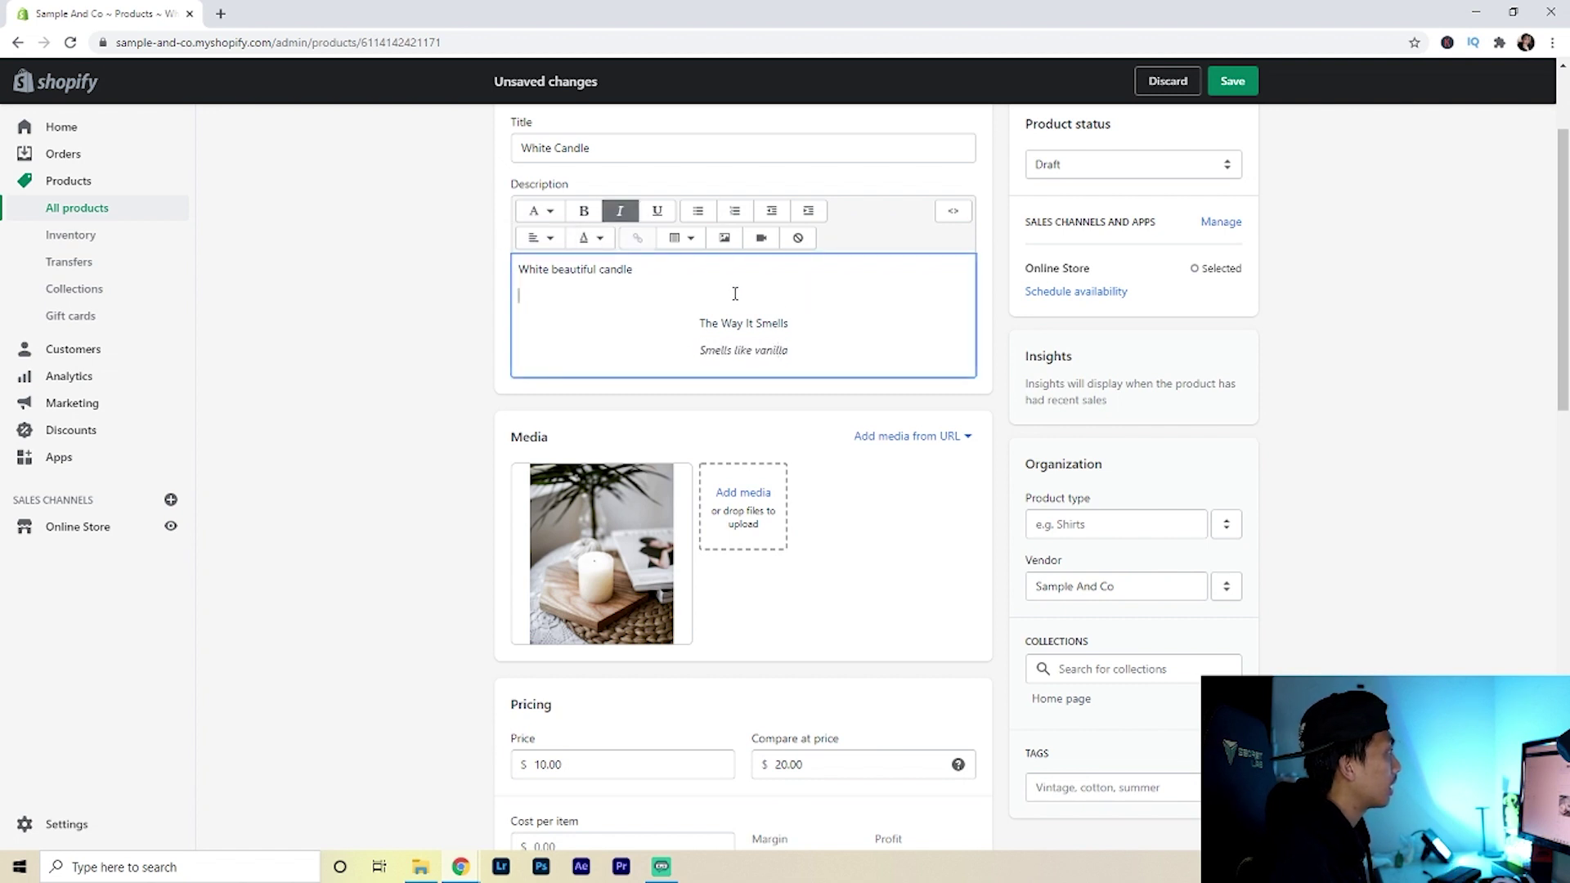
pyautogui.click(665, 264)
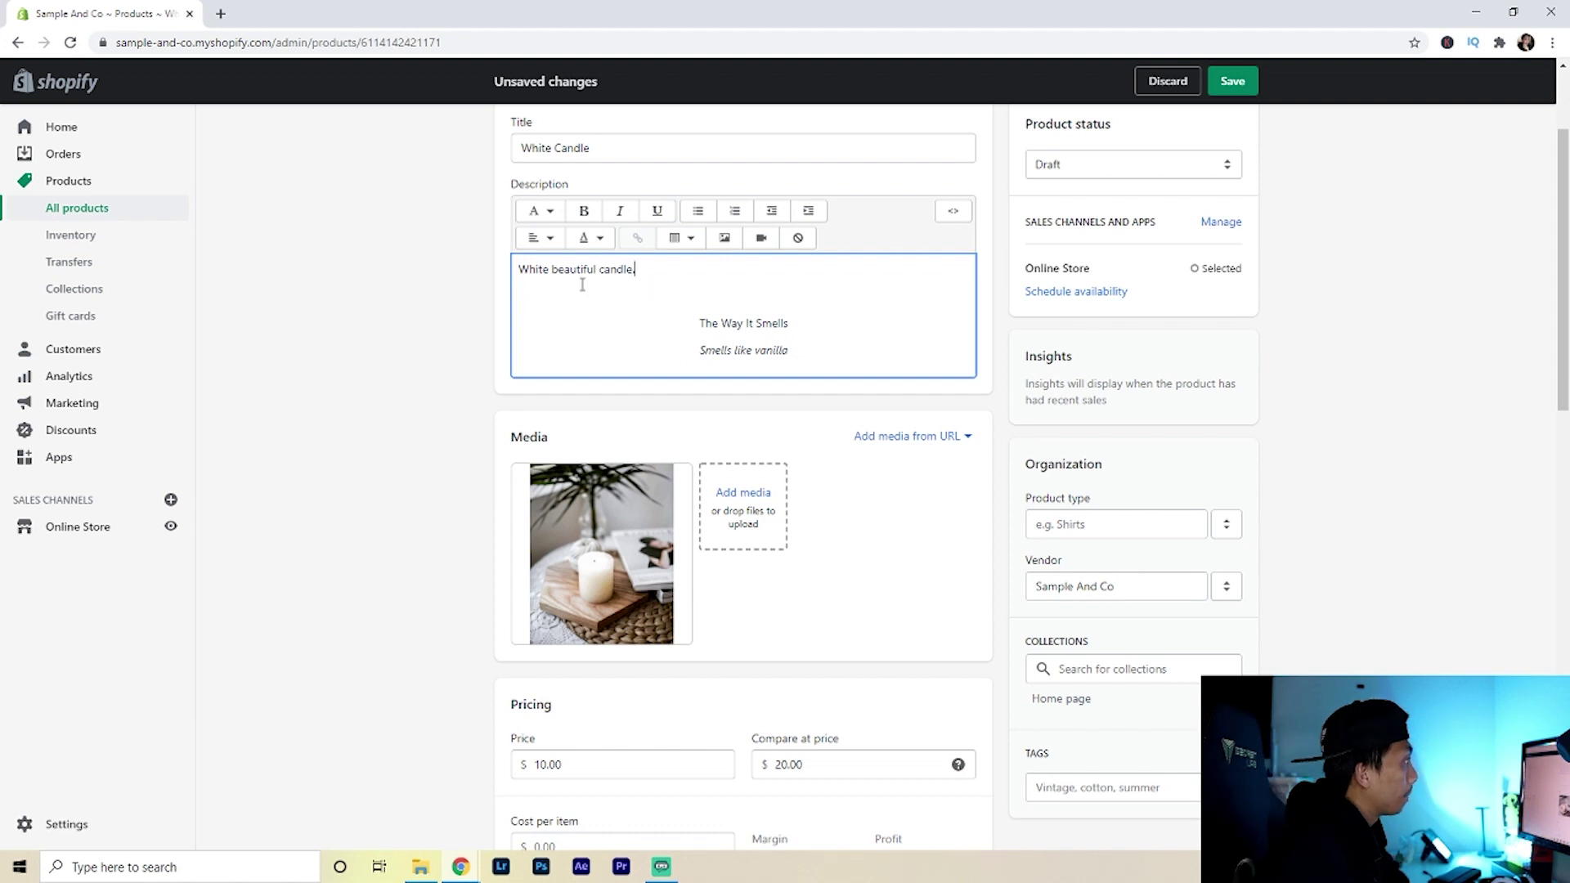
# Step: Set the product's cost per item to $3.50 and check the resulting margin and profit
pyautogui.scroll(-2, 565, 310)
pyautogui.scroll(-4, 436, 381)
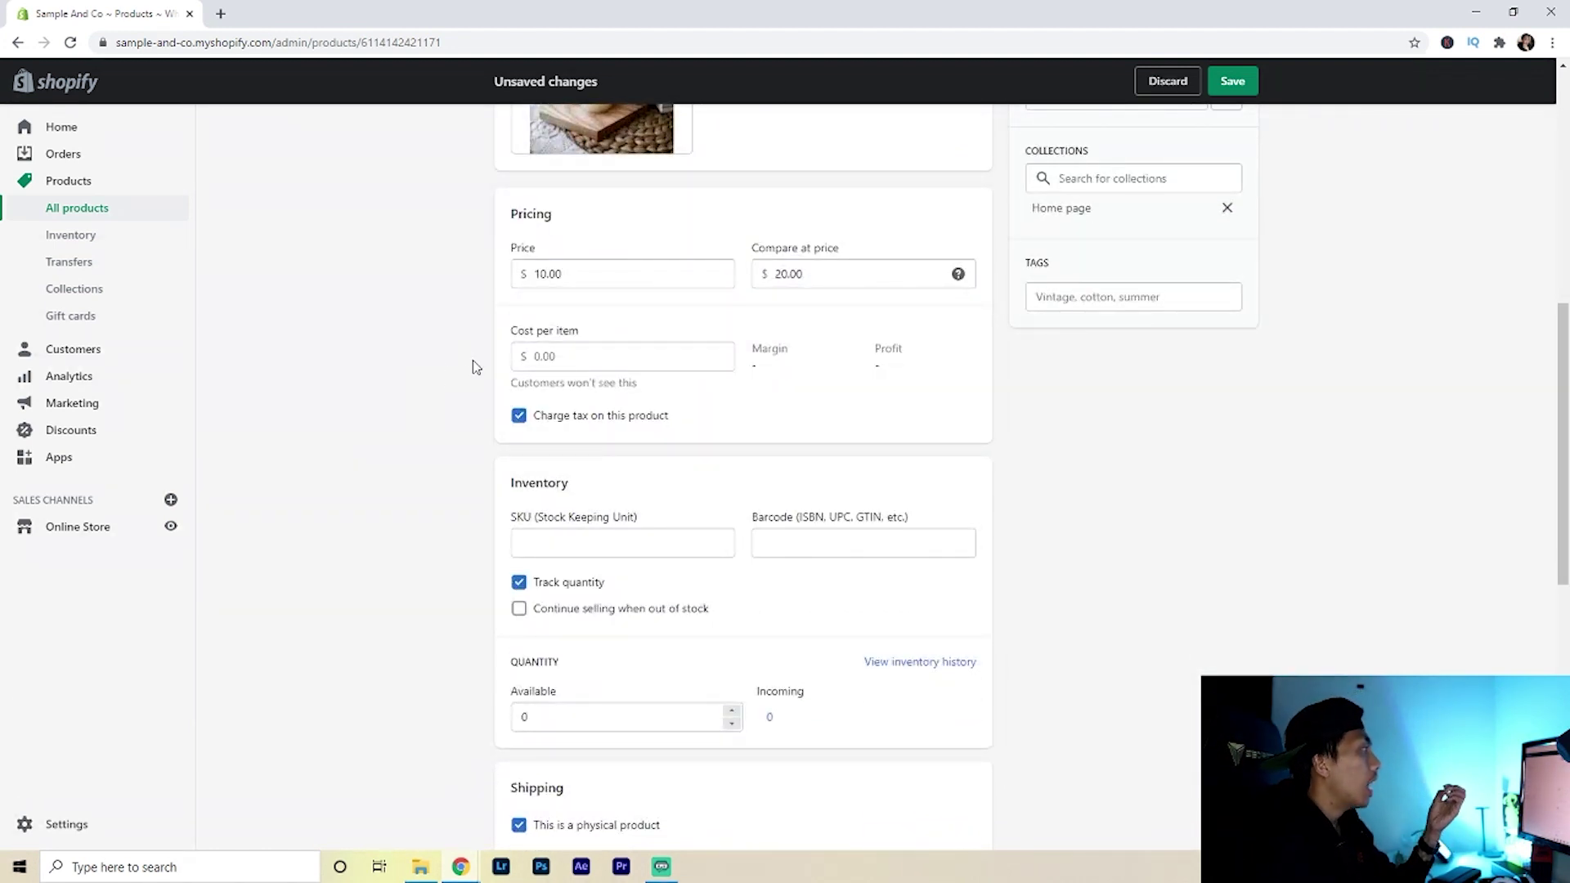
pyautogui.click(593, 356)
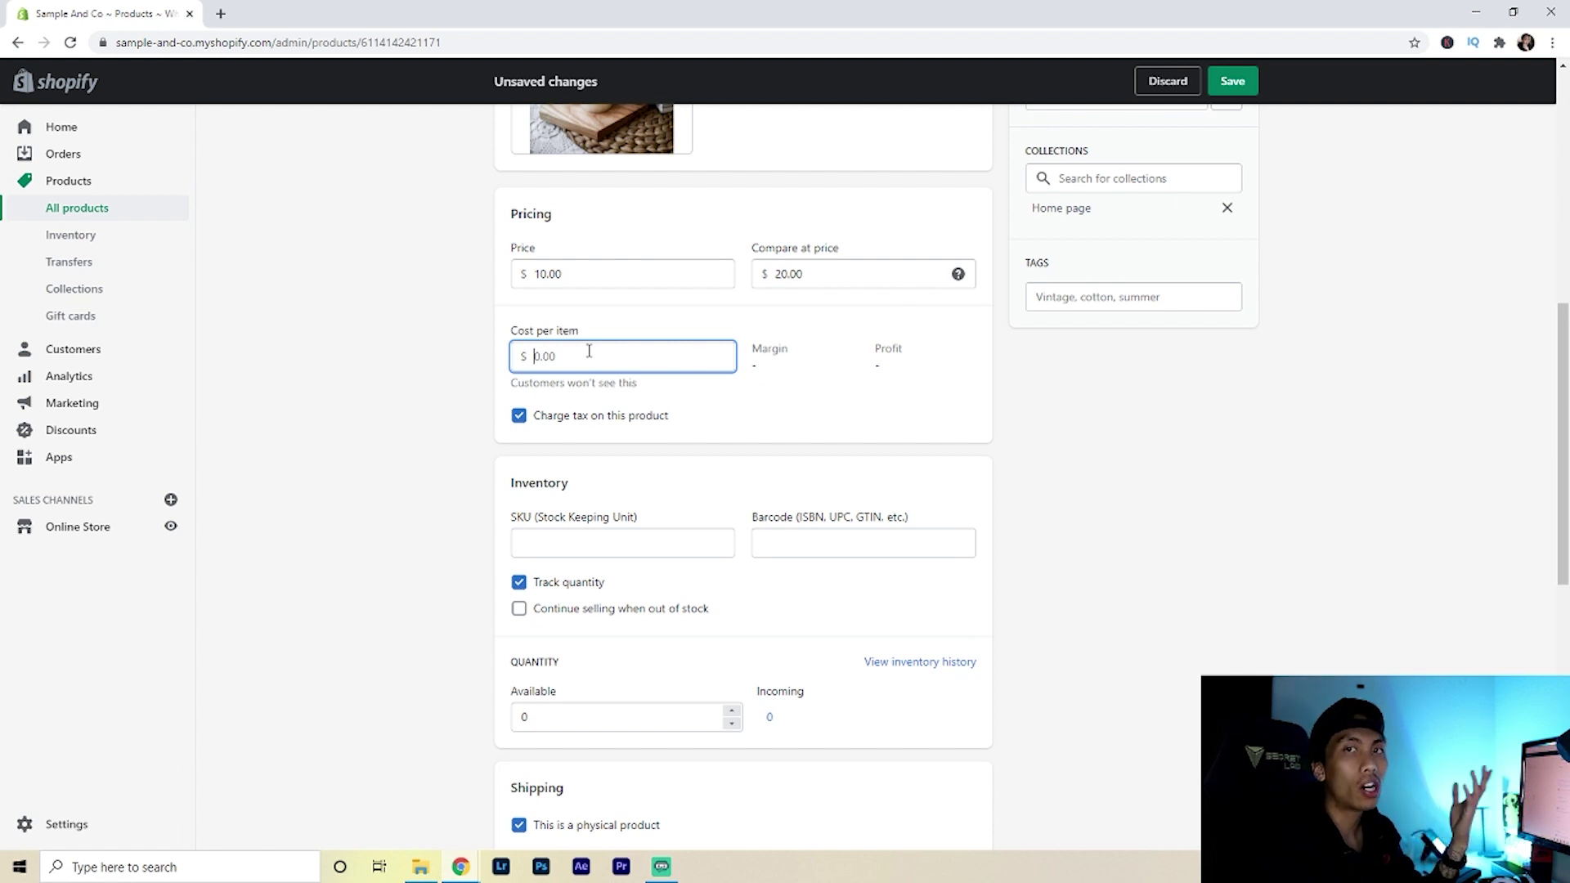
pyautogui.write('3.50')
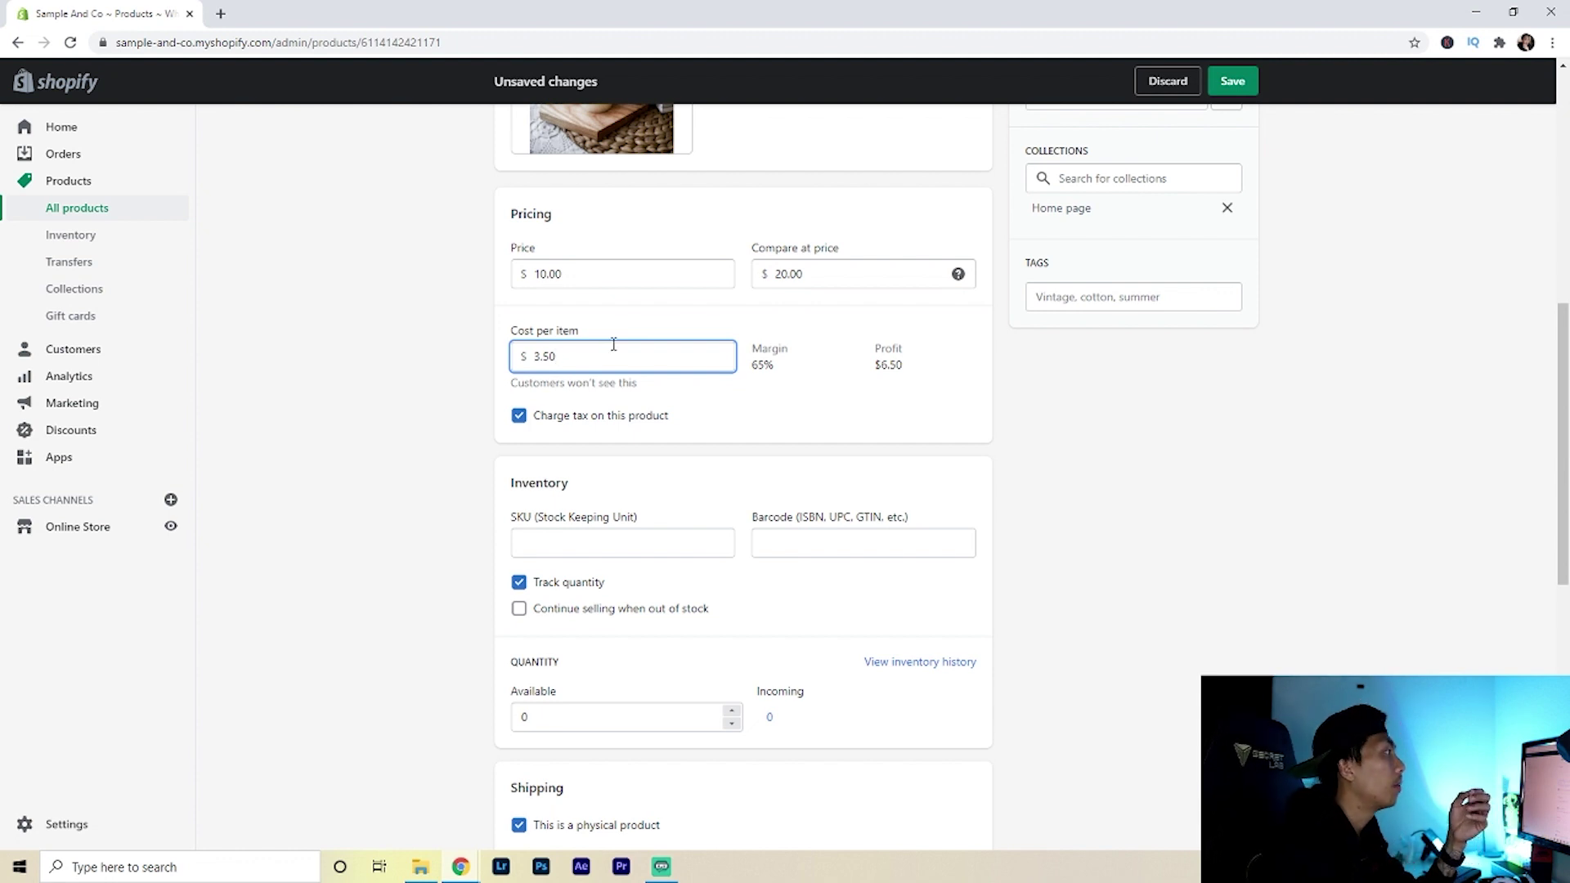
pyautogui.click(781, 365)
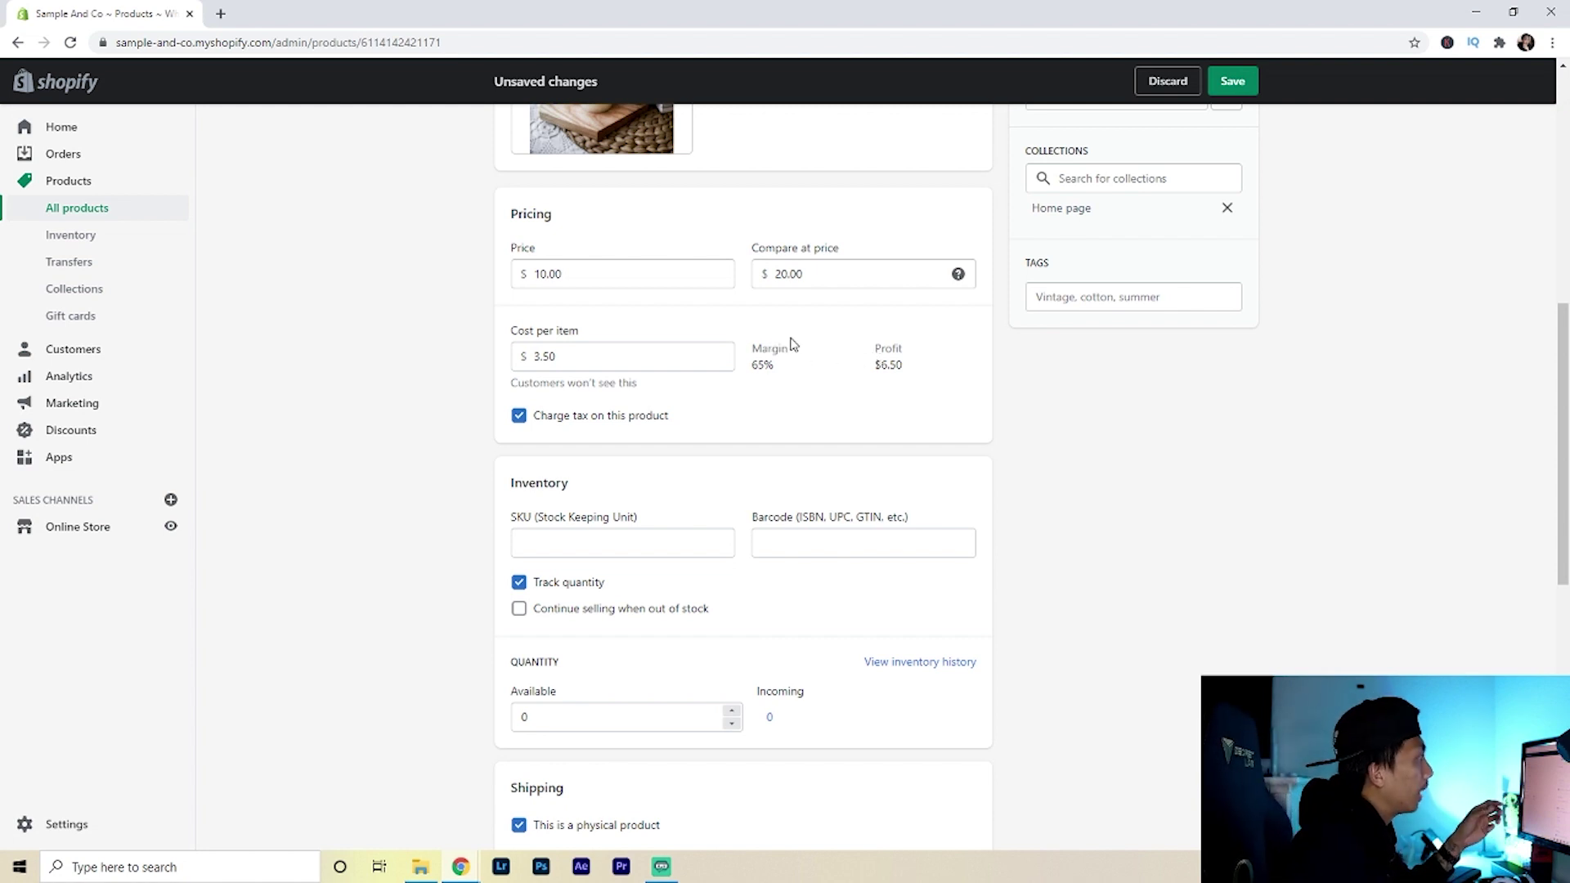
pyautogui.moveTo(881, 365); pyautogui.dragTo(920, 373)
pyautogui.click(924, 374)
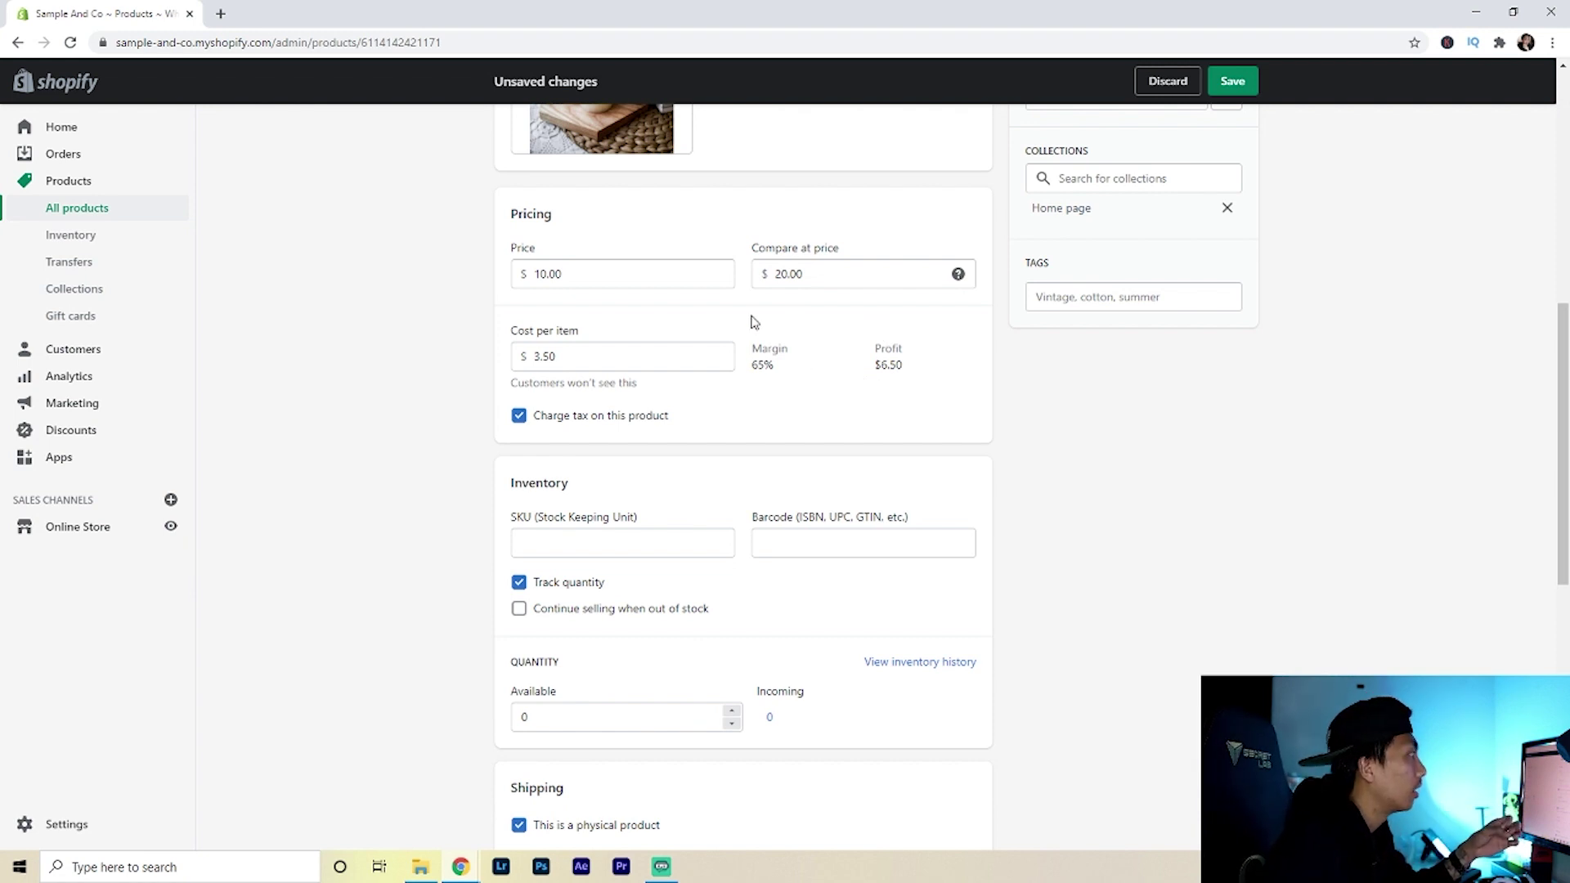
pyautogui.scroll(-1, 769, 368)
pyautogui.scroll(5, 440, 504)
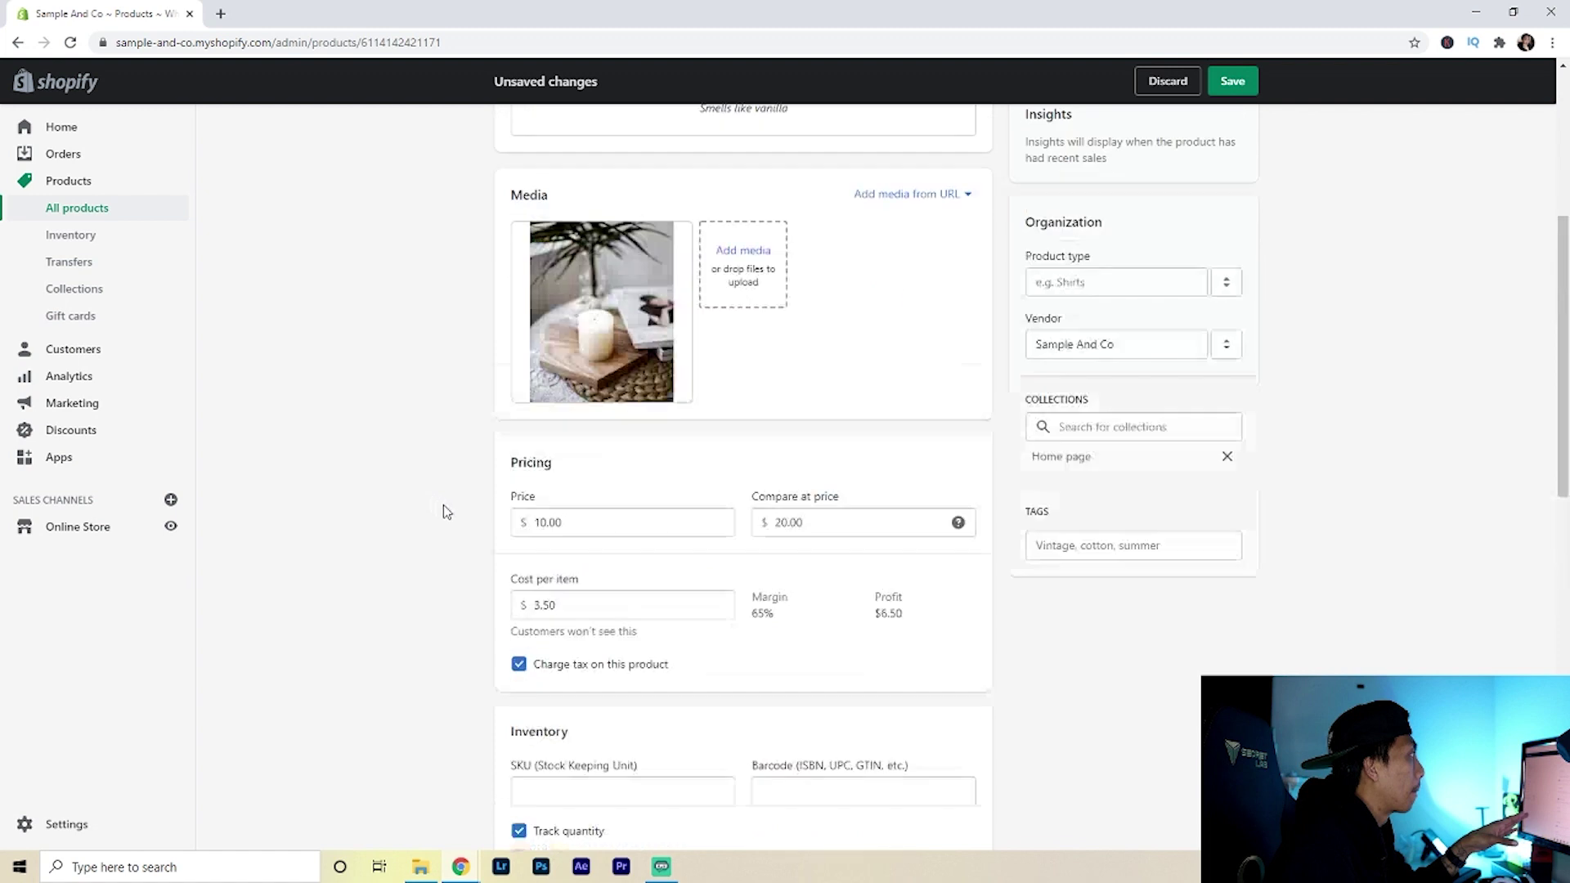
pyautogui.scroll(-4, 457, 613)
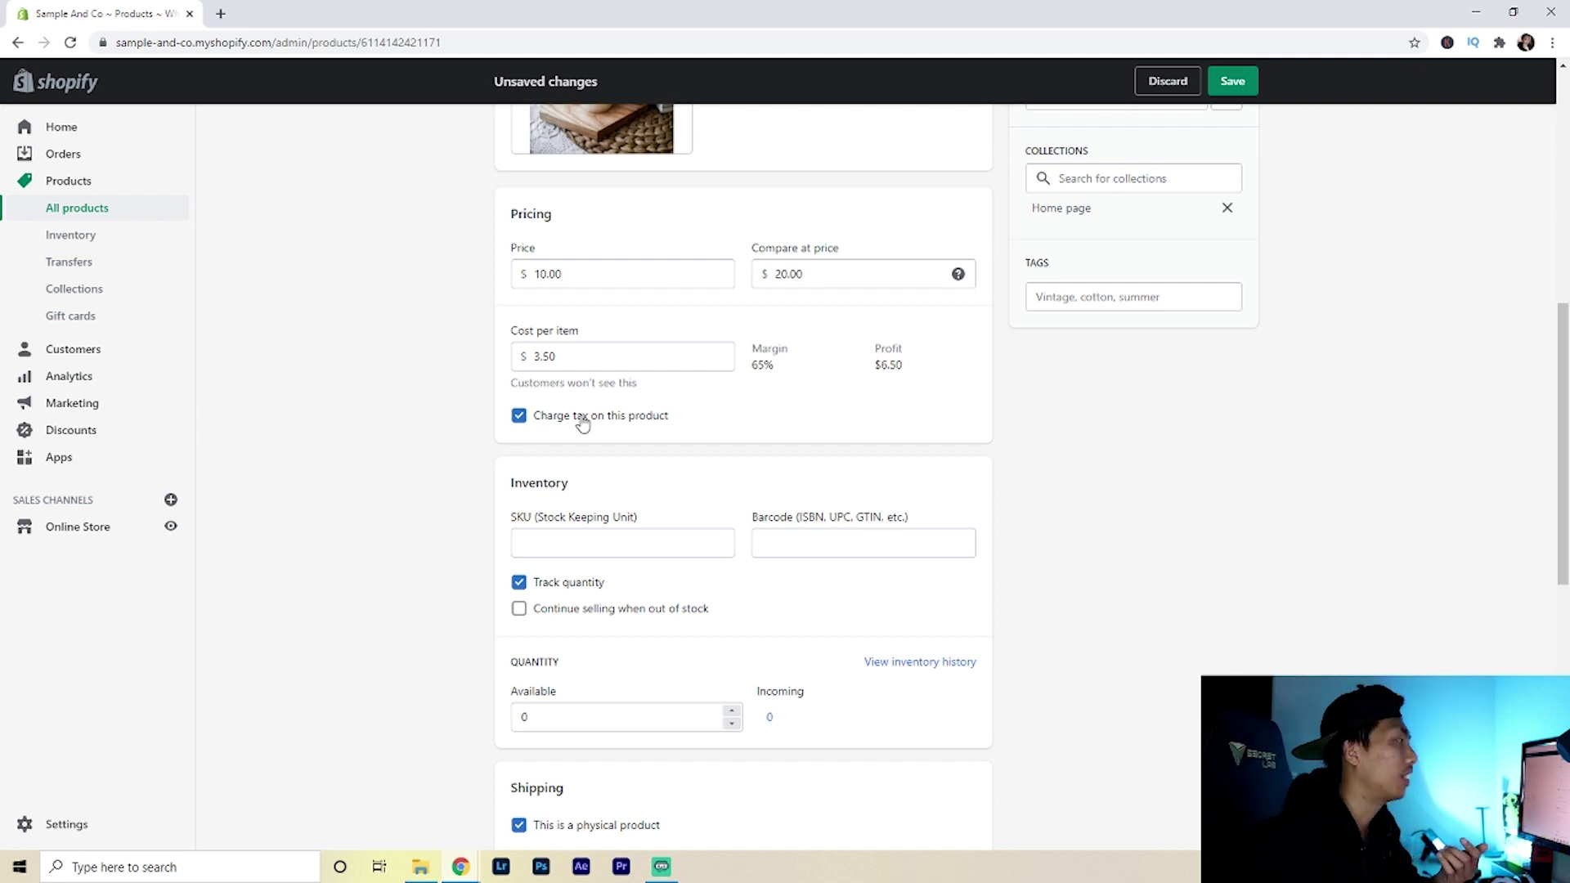
# Step: Set the product's available inventory quantity to 5, leaving the SKU and barcode empty
pyautogui.scroll(-3, 477, 389)
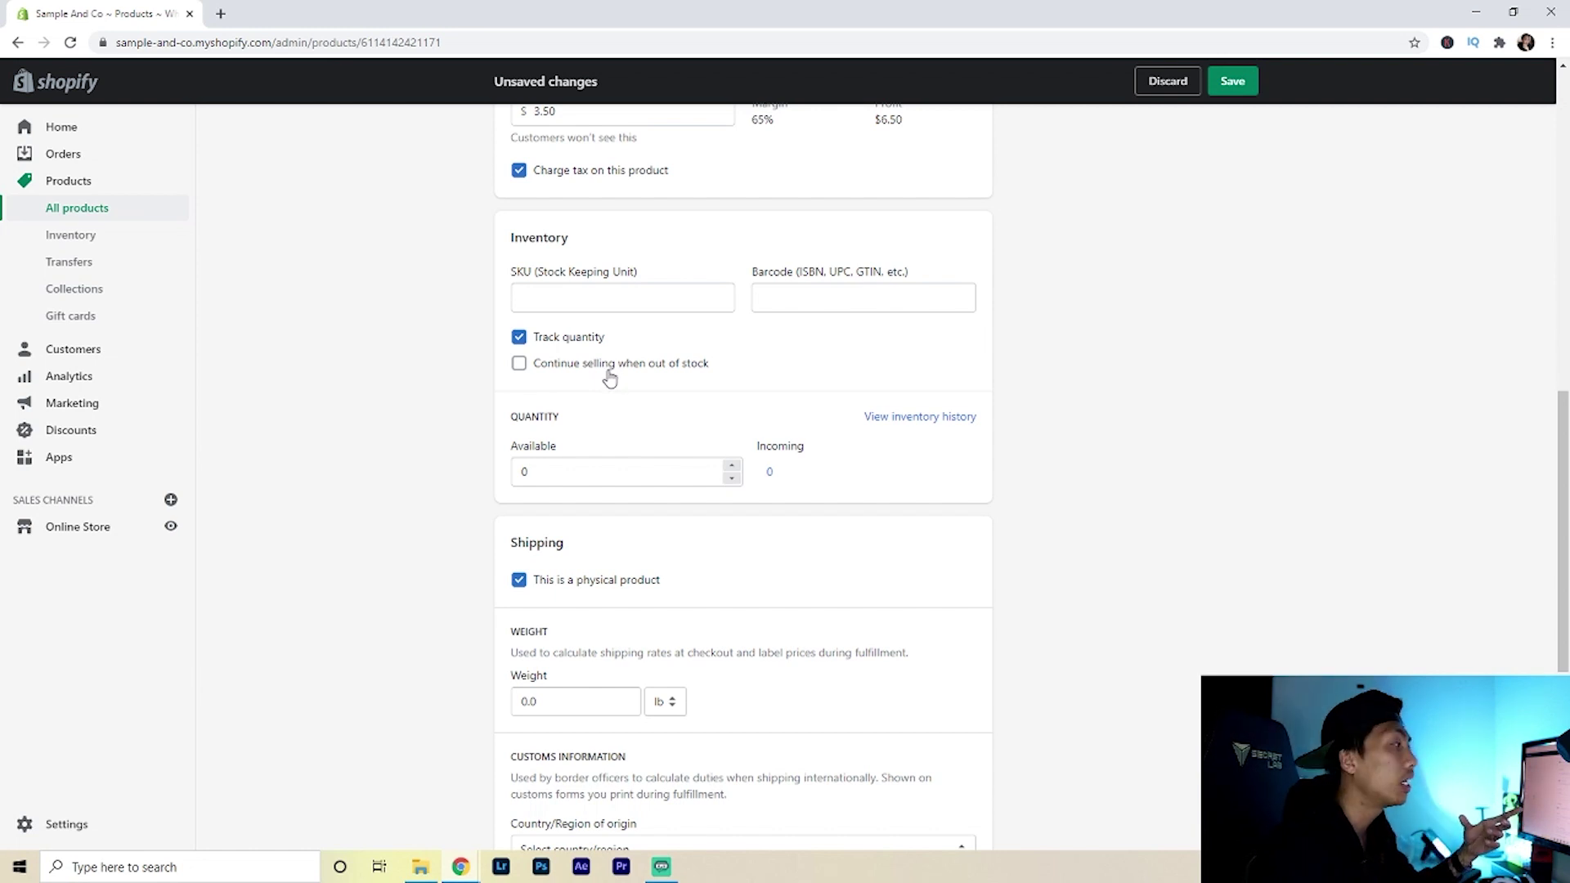
pyautogui.click(646, 296)
pyautogui.click(862, 306)
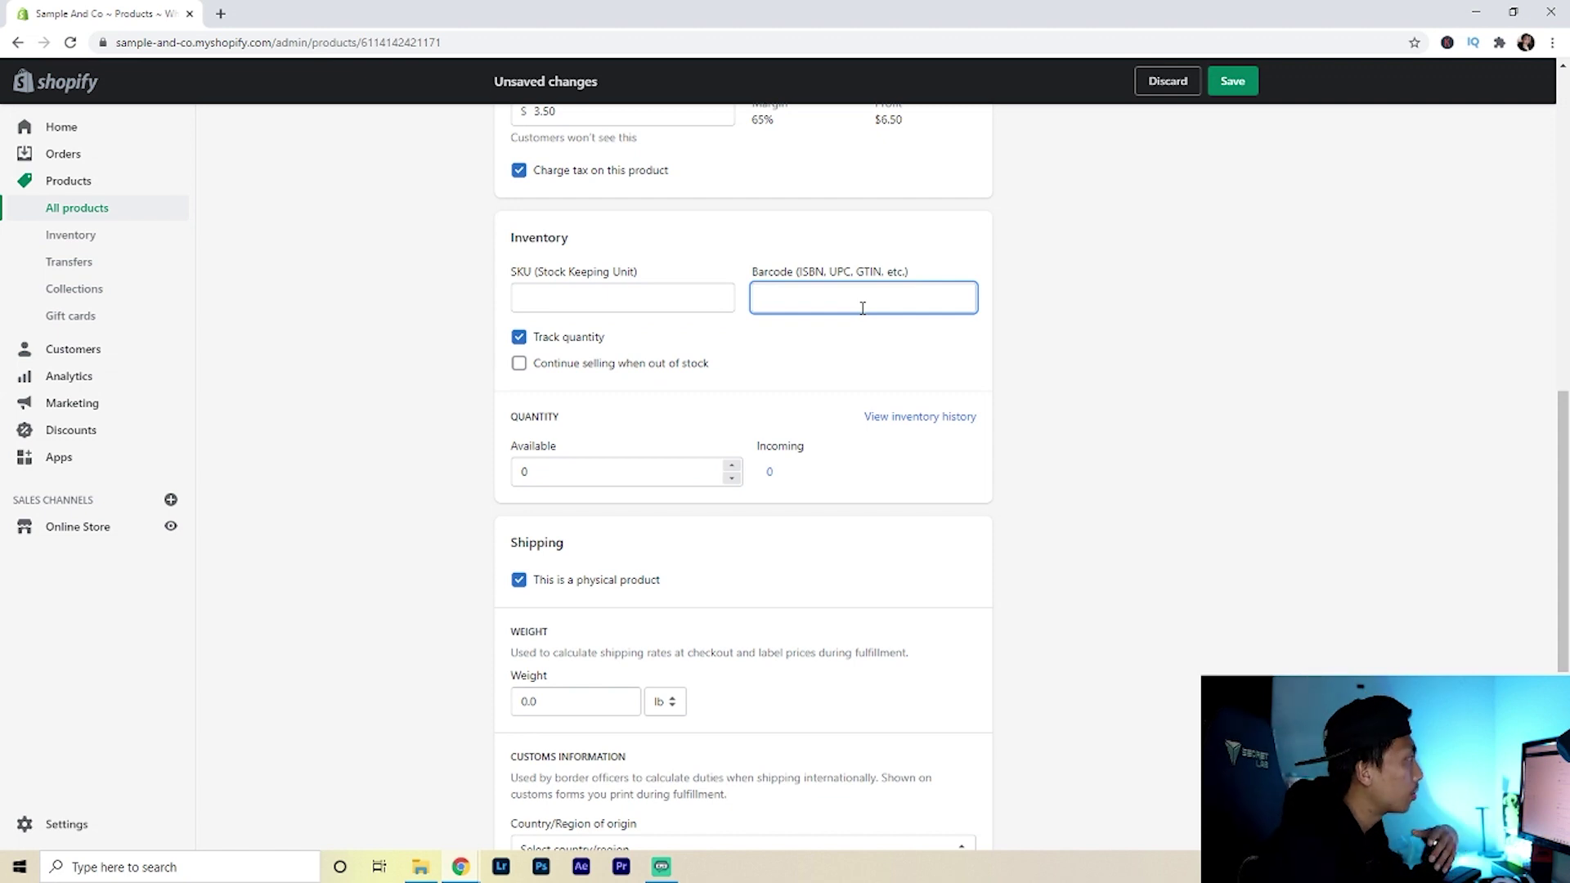
pyautogui.click(476, 344)
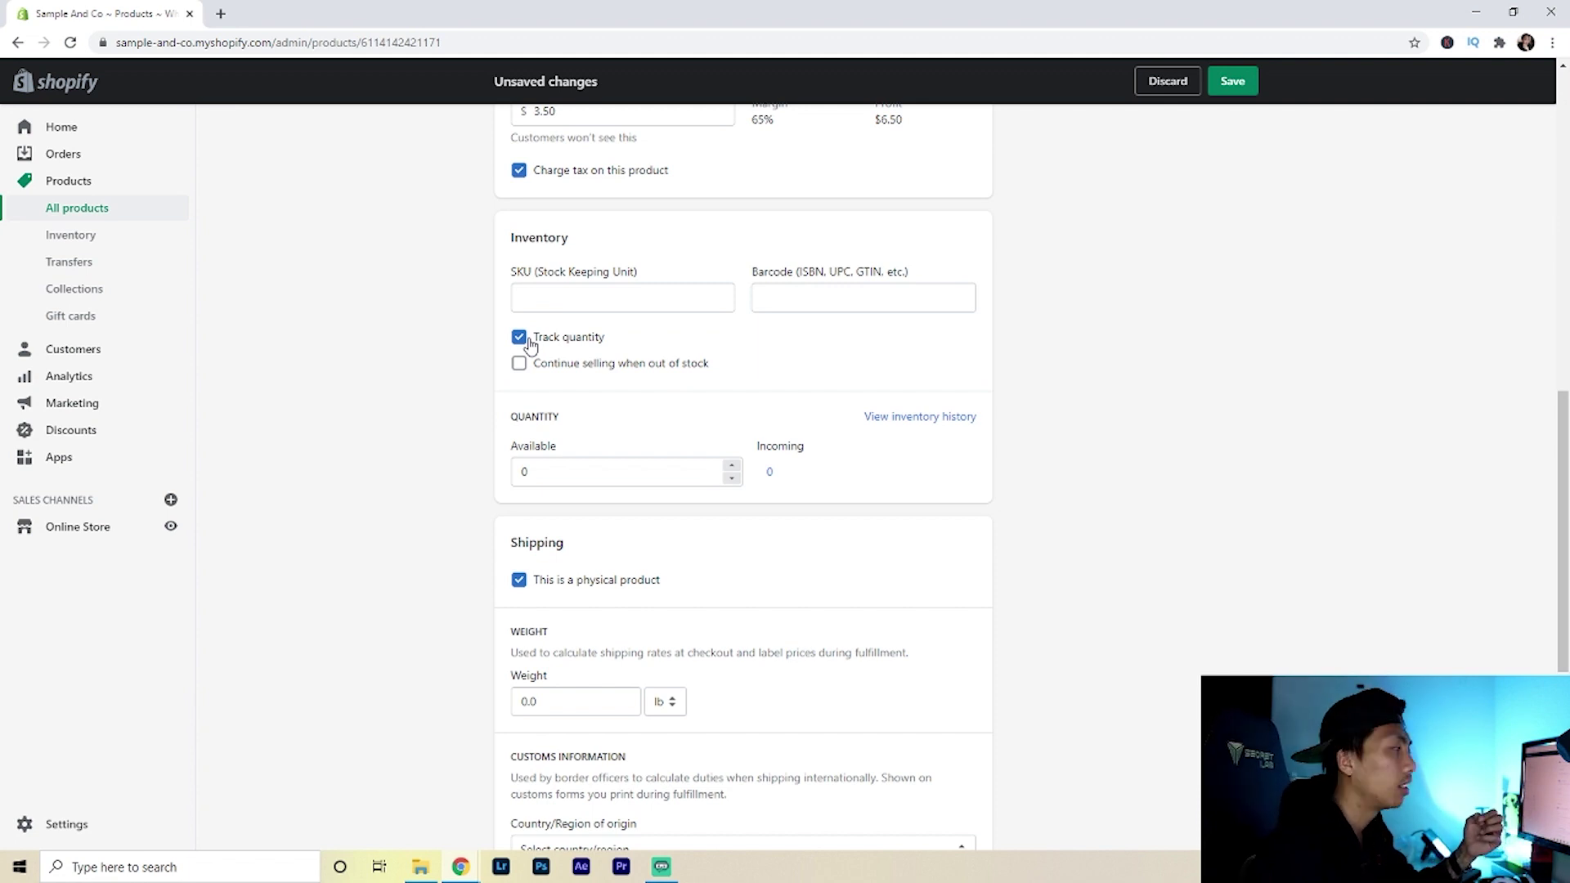
pyautogui.click(606, 468)
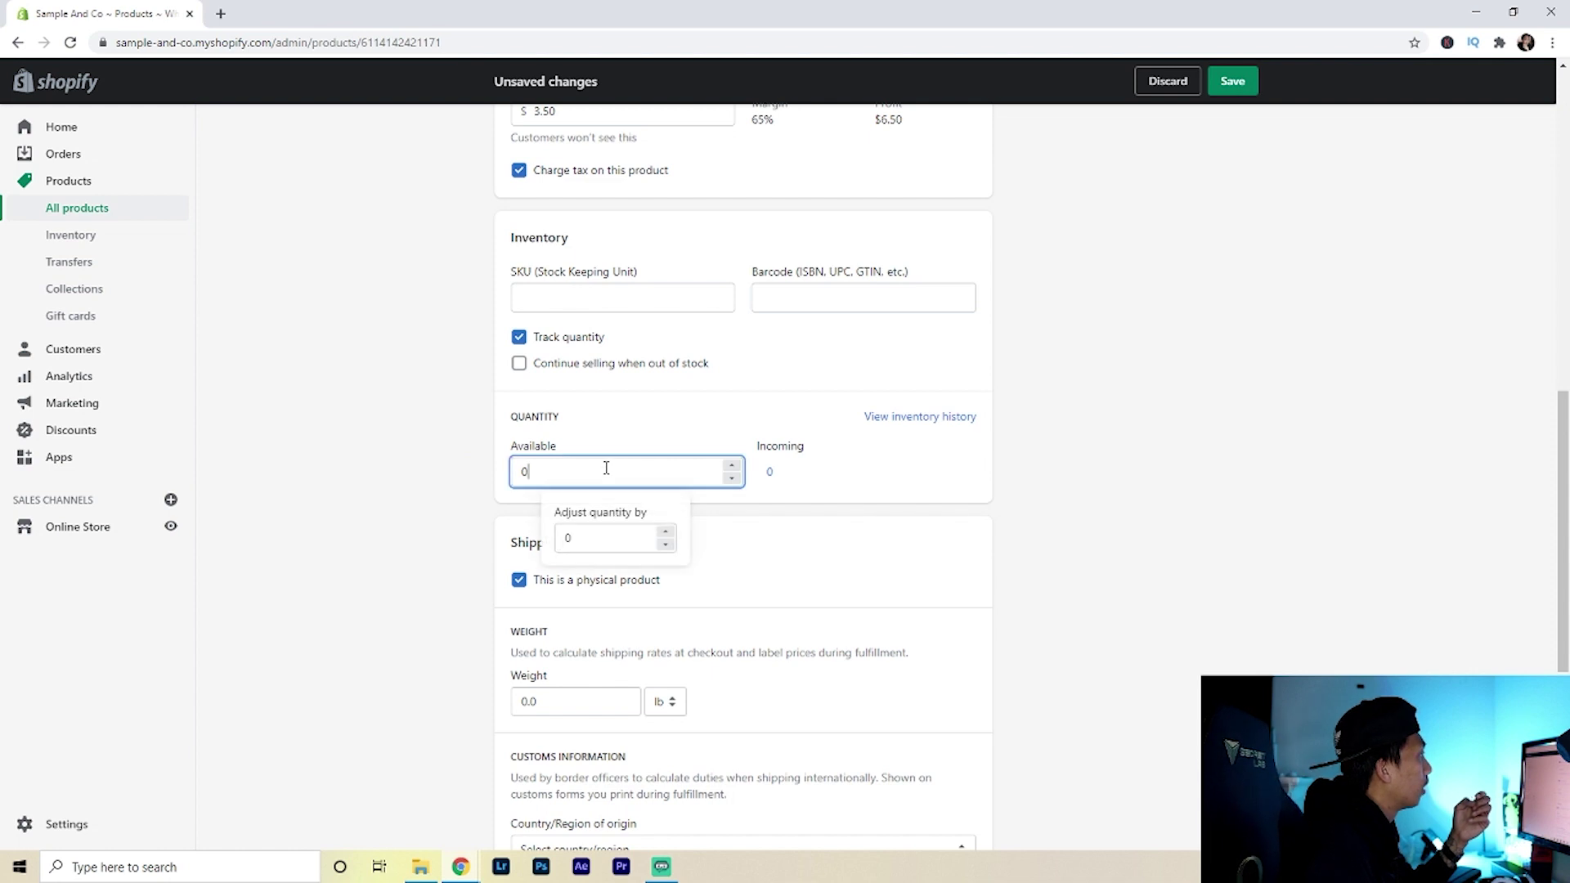
pyautogui.moveTo(572, 463); pyautogui.dragTo(496, 471)
pyautogui.write('5')
pyautogui.click(896, 482)
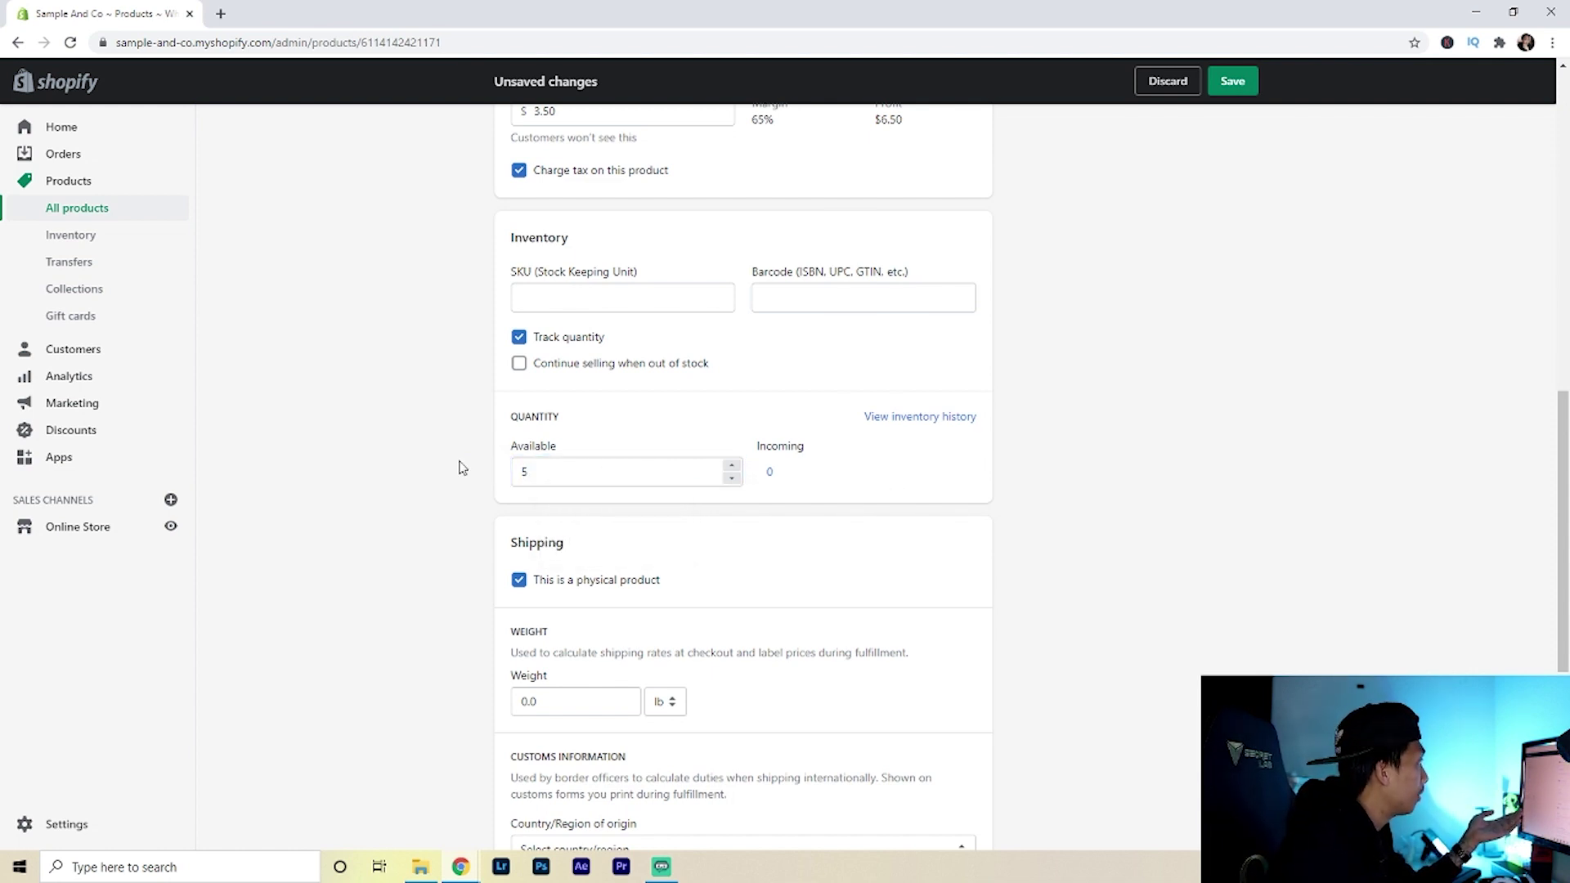
# Step: Set the product's shipping weight to 10 oz
pyautogui.scroll(-3, 466, 466)
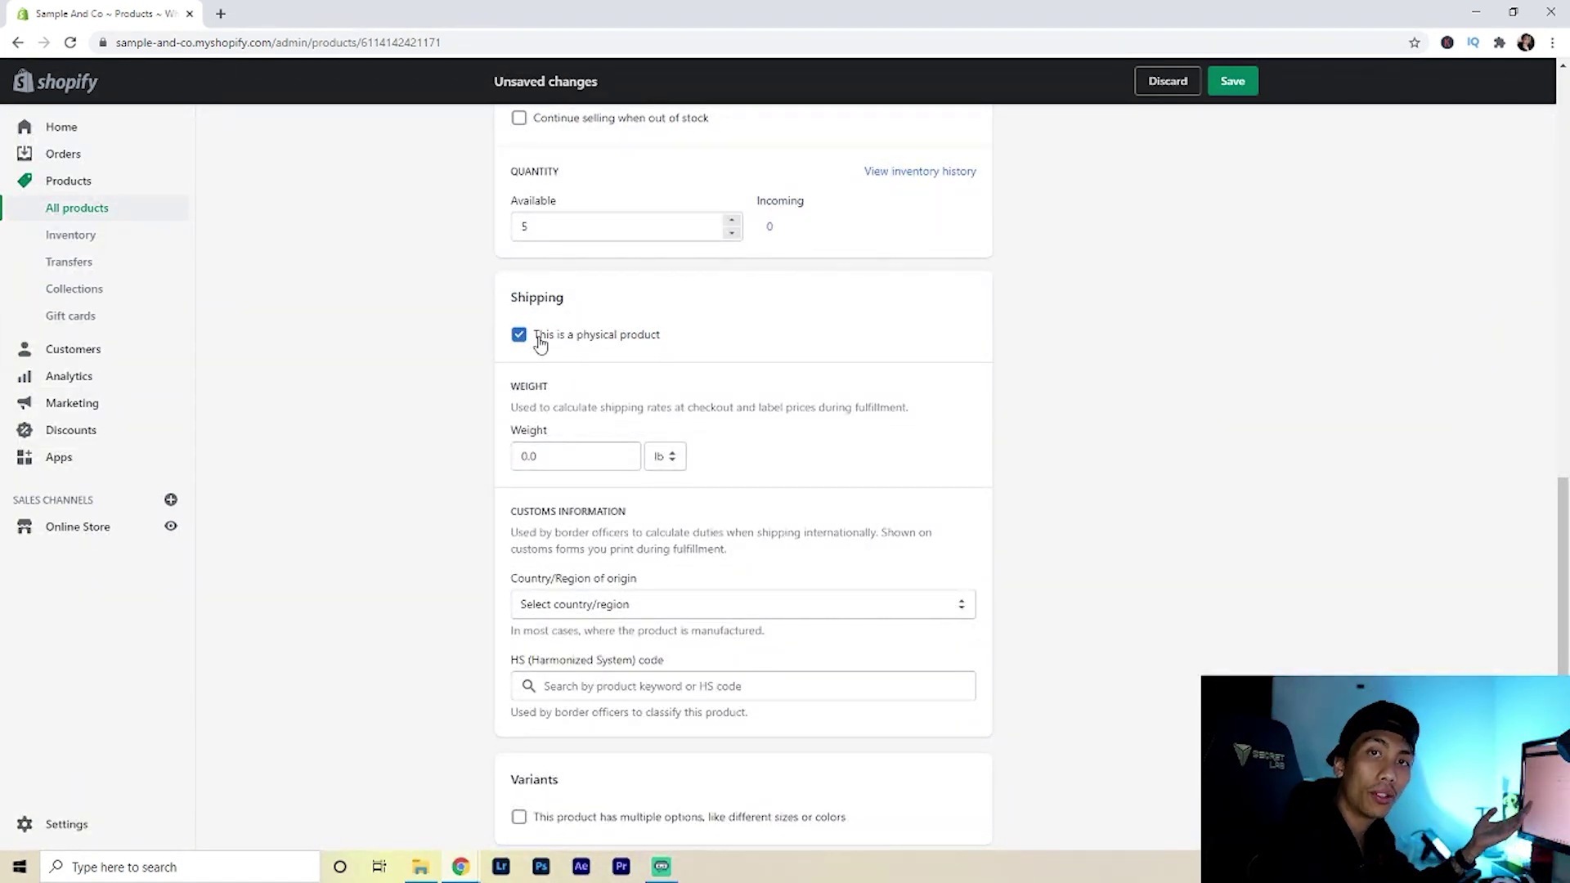
pyautogui.scroll(-1, 971, 414)
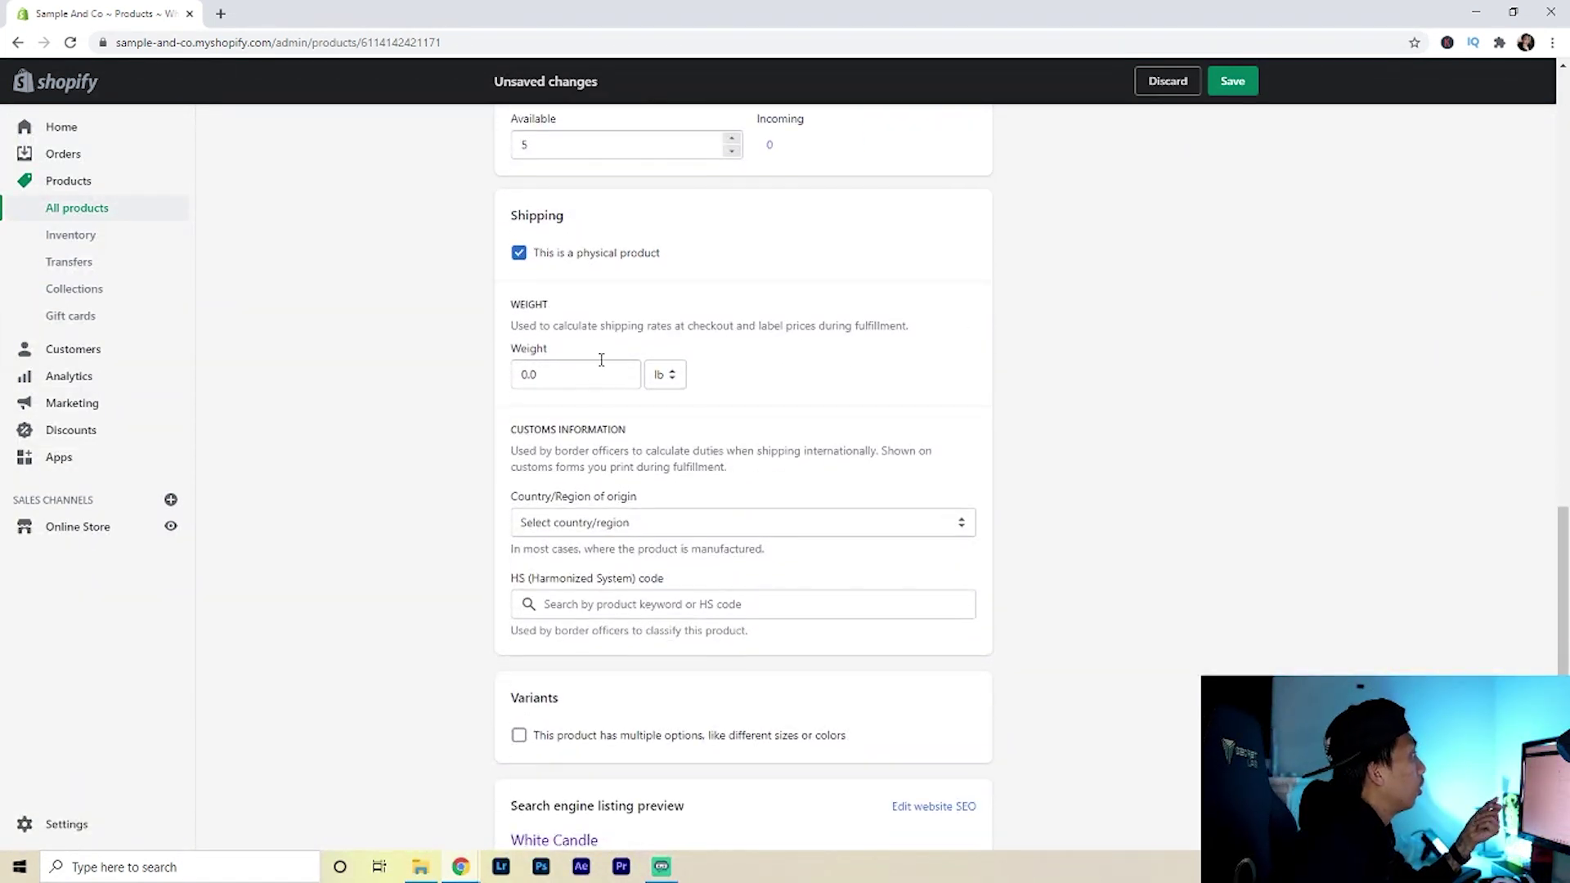
pyautogui.click(594, 368)
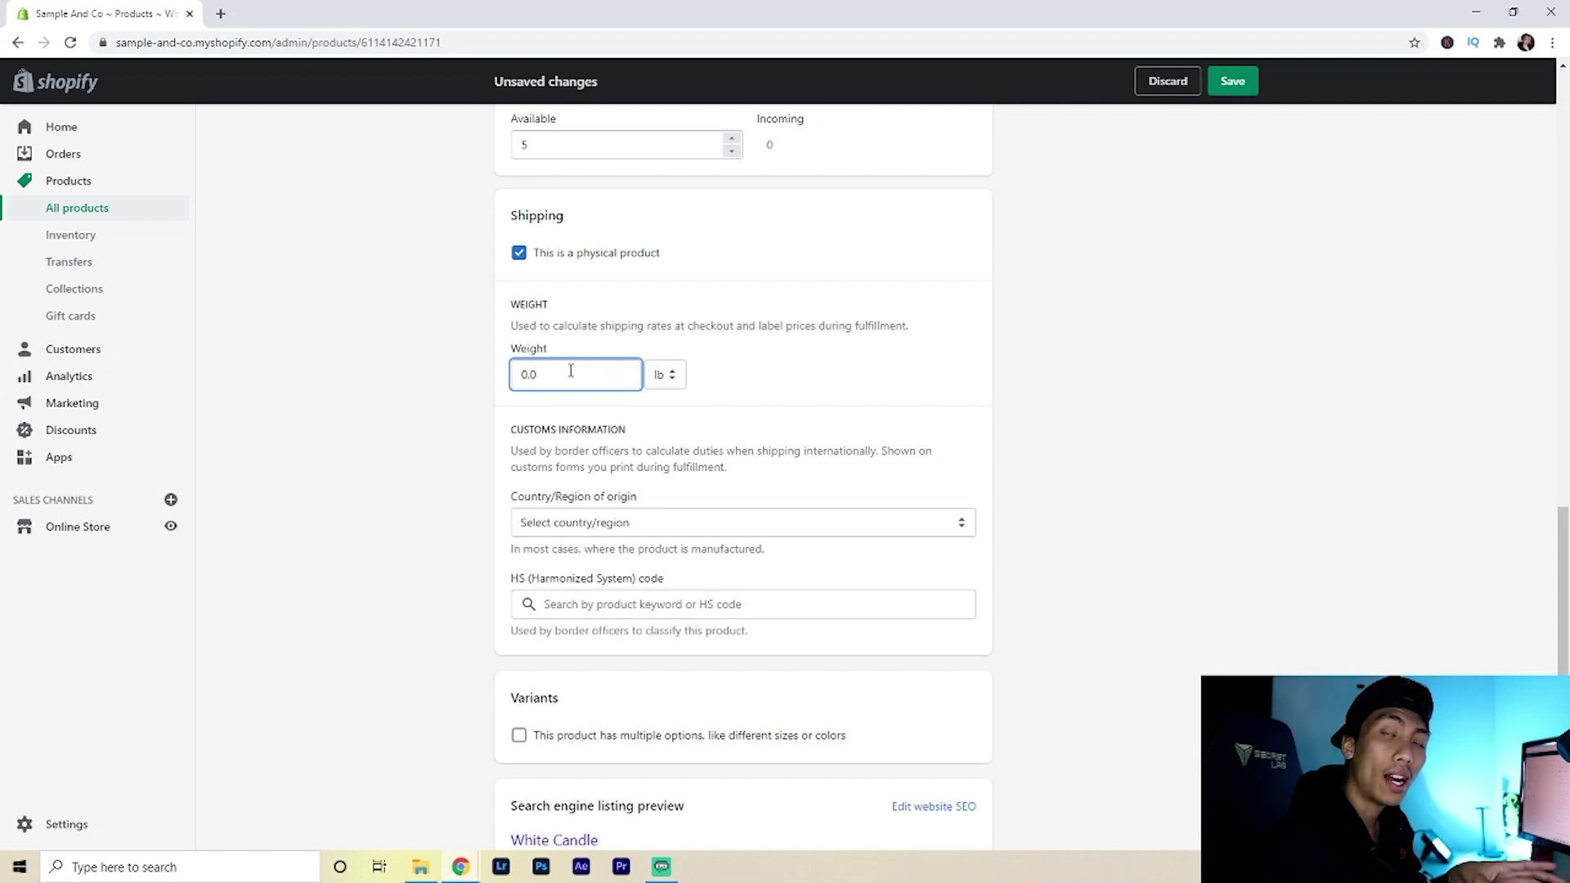
pyautogui.moveTo(559, 372); pyautogui.dragTo(480, 386)
pyautogui.write('10')
pyautogui.click(680, 375)
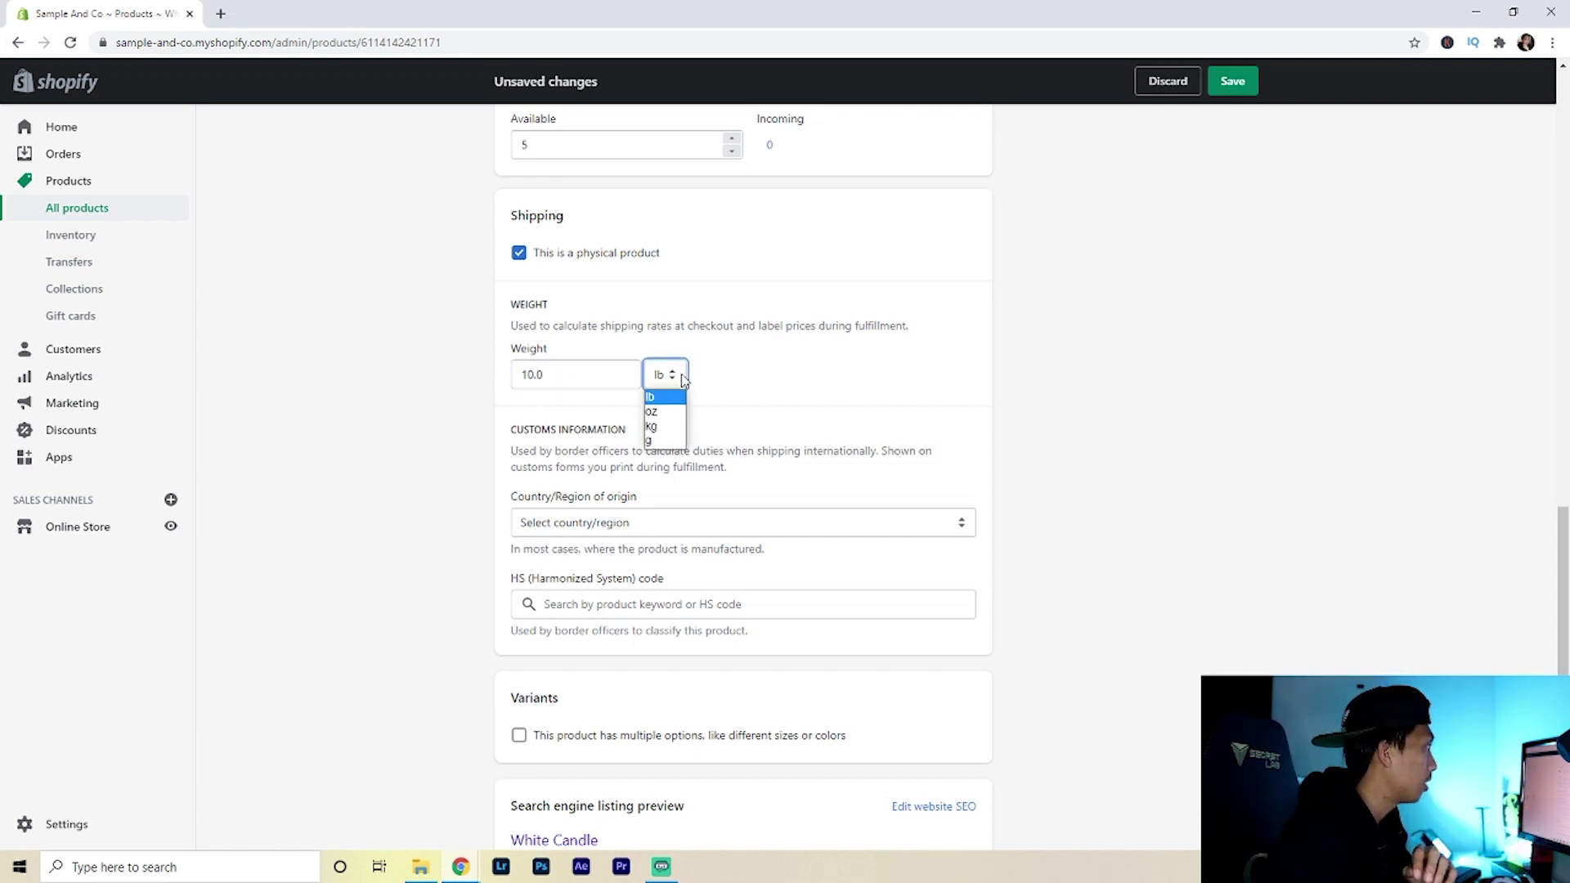
pyautogui.click(662, 414)
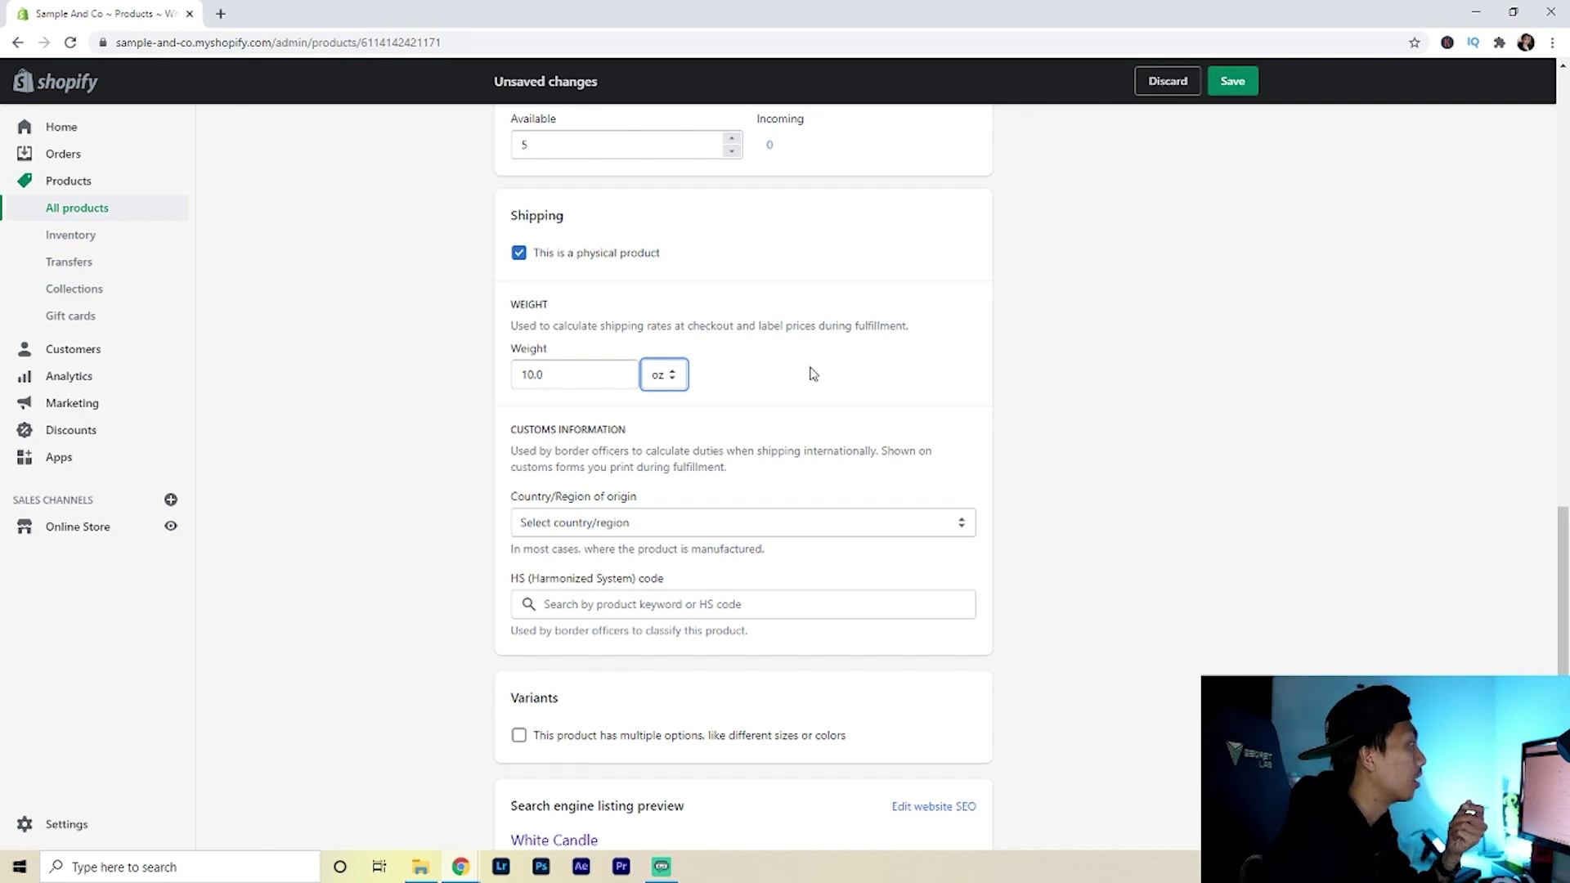
# Step: Enable multiple options for the product and add the Size variants small, medium and large
pyautogui.scroll(-2, 811, 373)
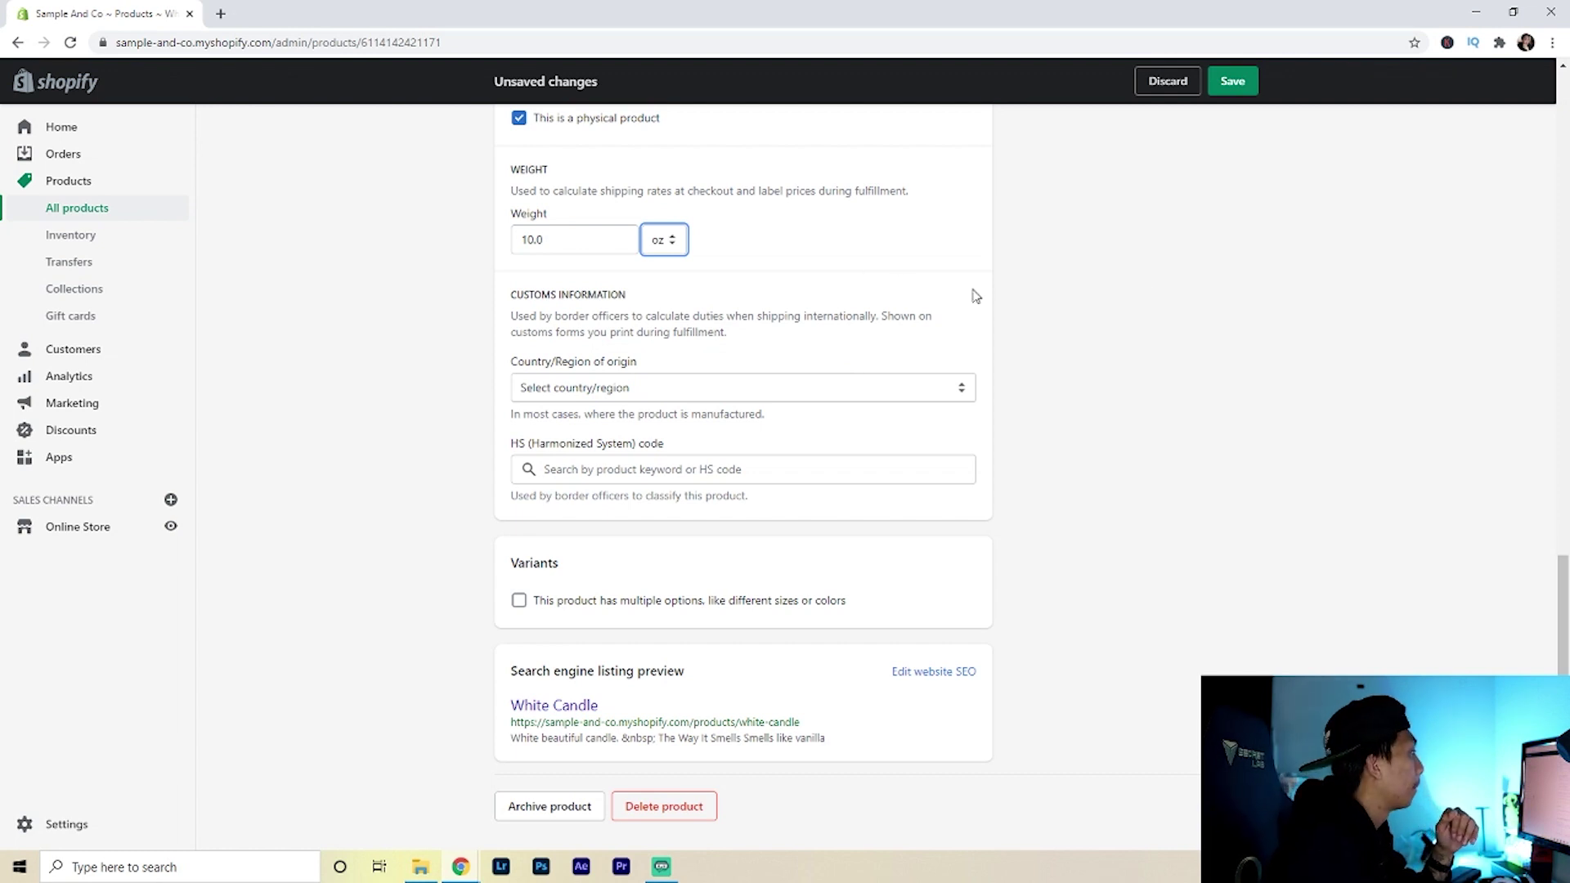
pyautogui.click(1092, 486)
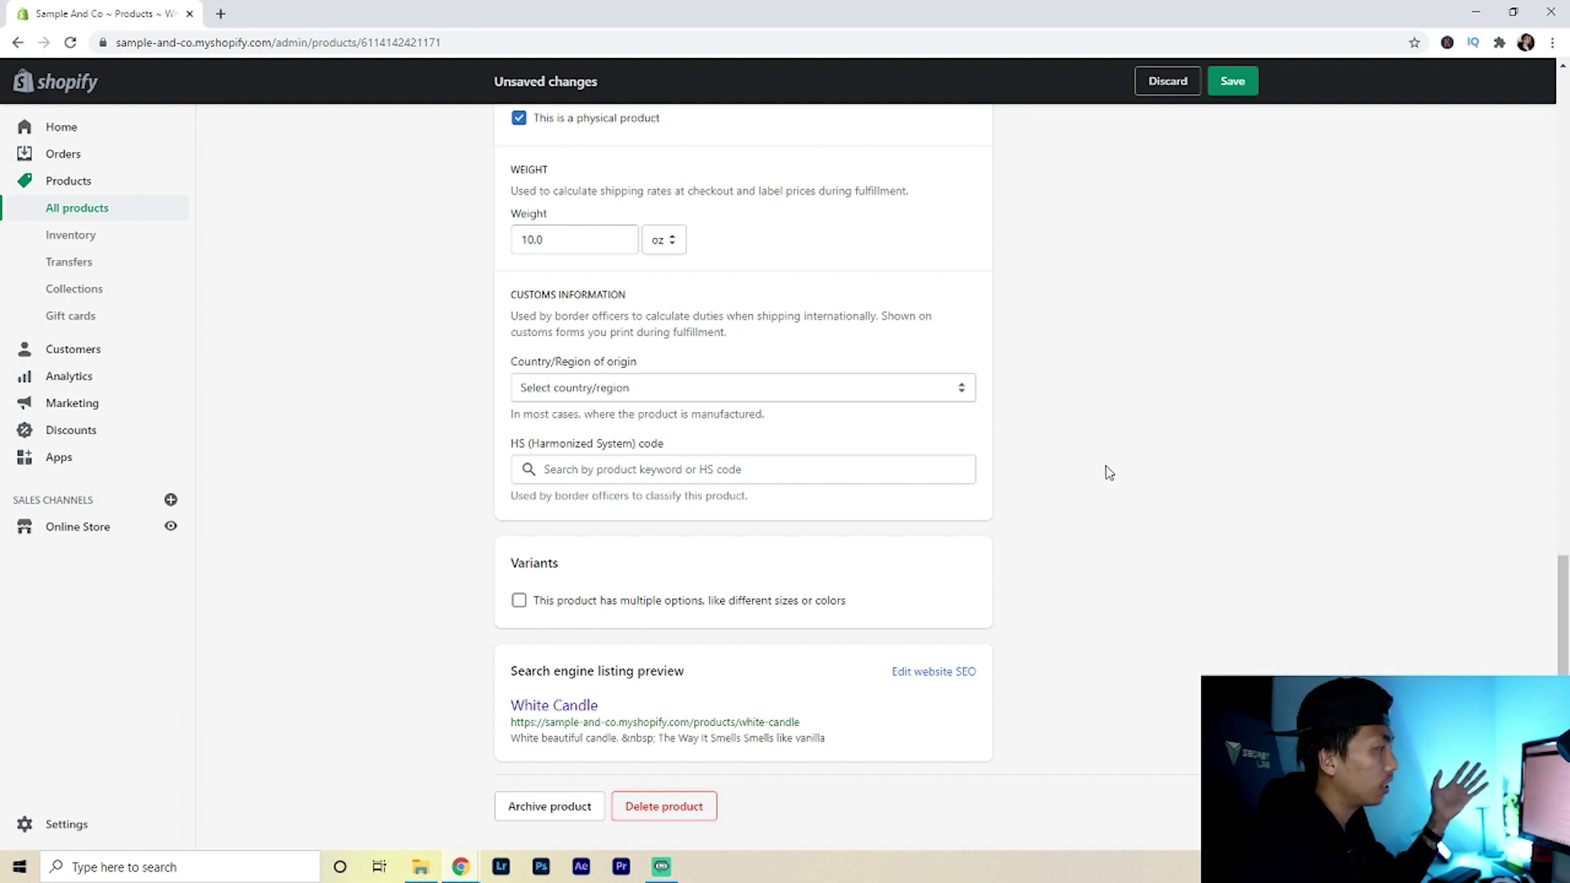
pyautogui.click(518, 600)
pyautogui.scroll(-2, 1097, 480)
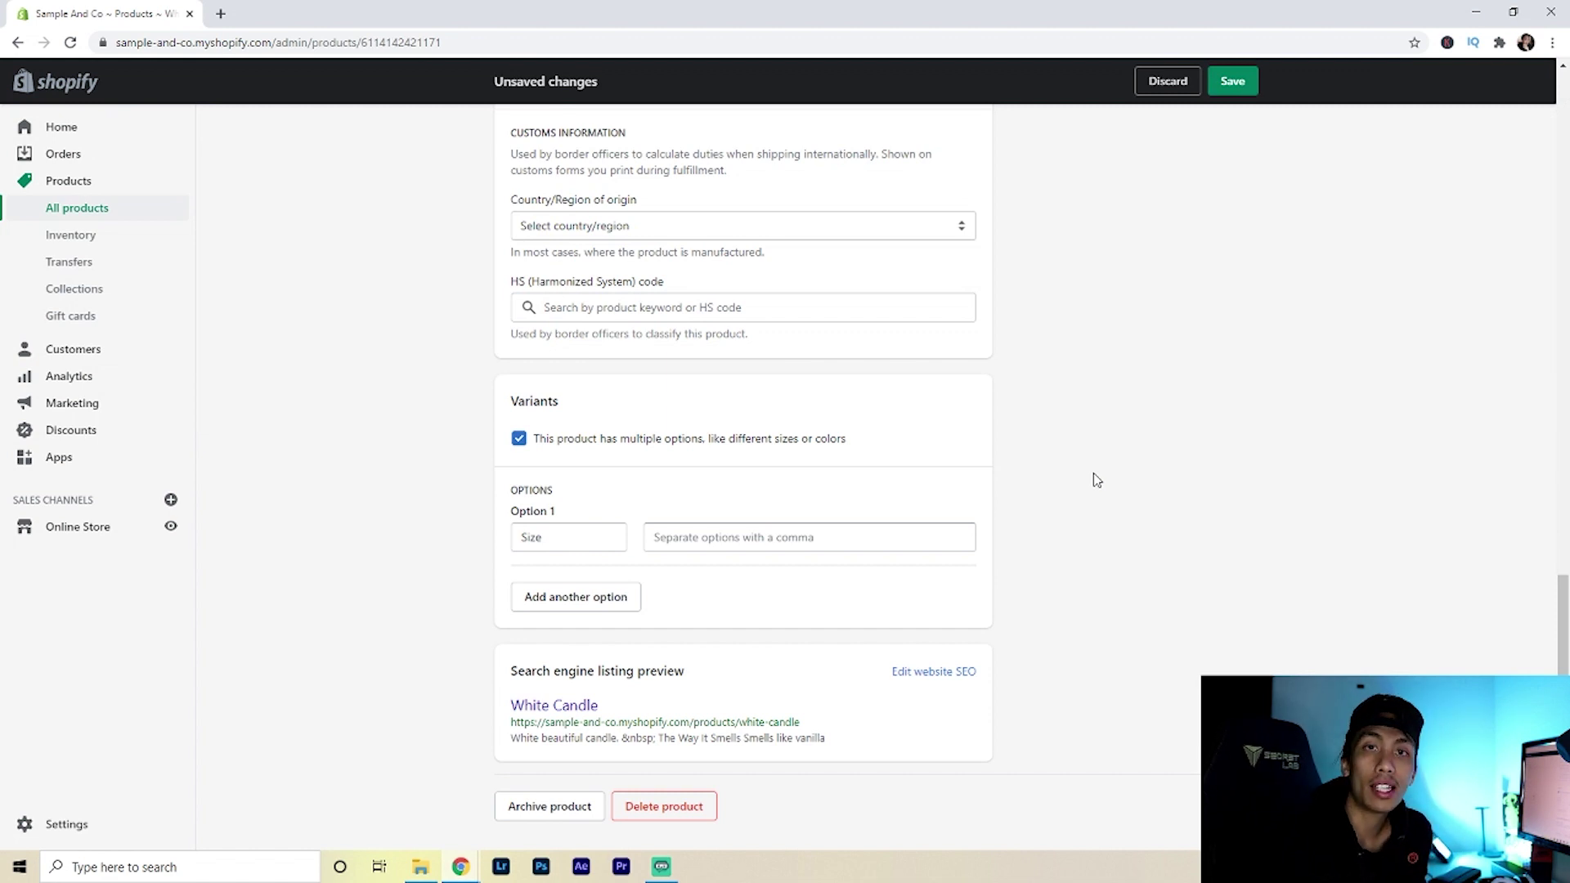
pyautogui.click(761, 536)
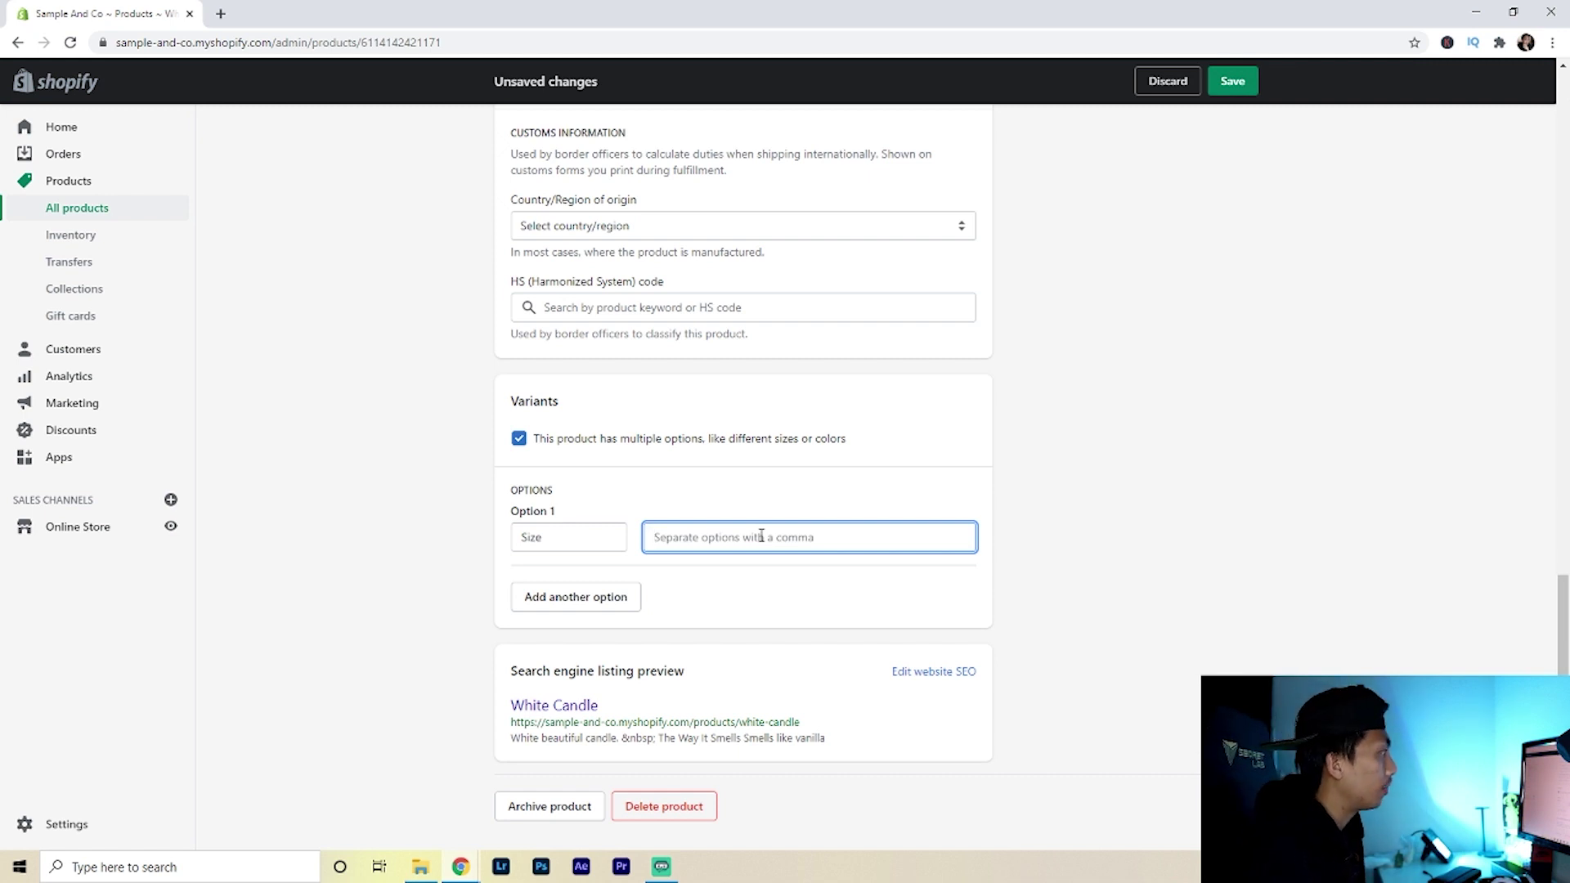
pyautogui.write('small')
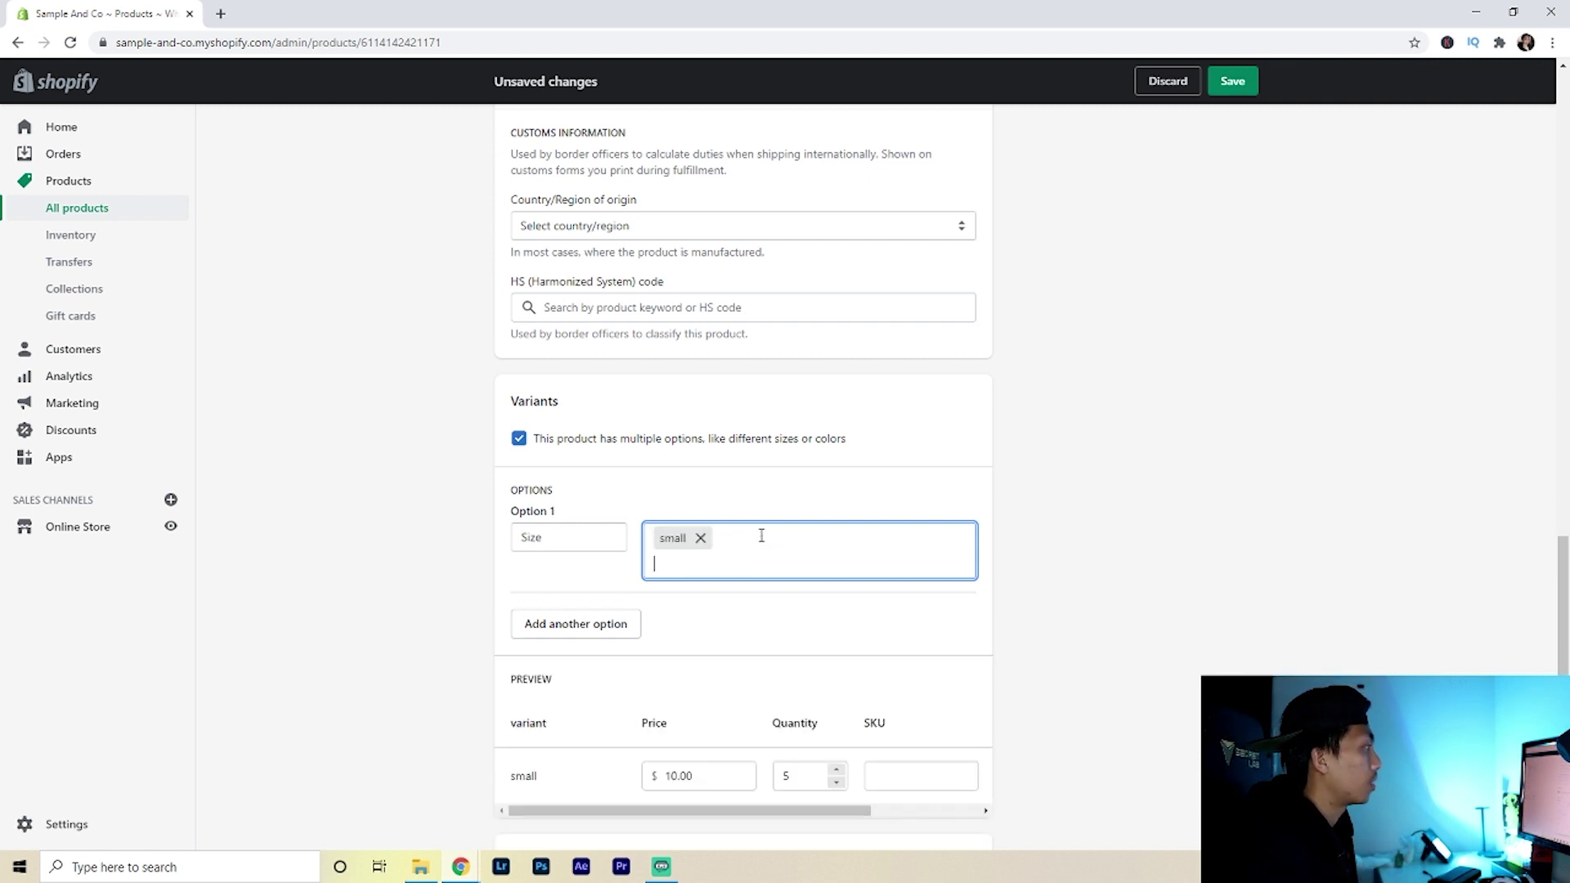
pyautogui.write(',medium')
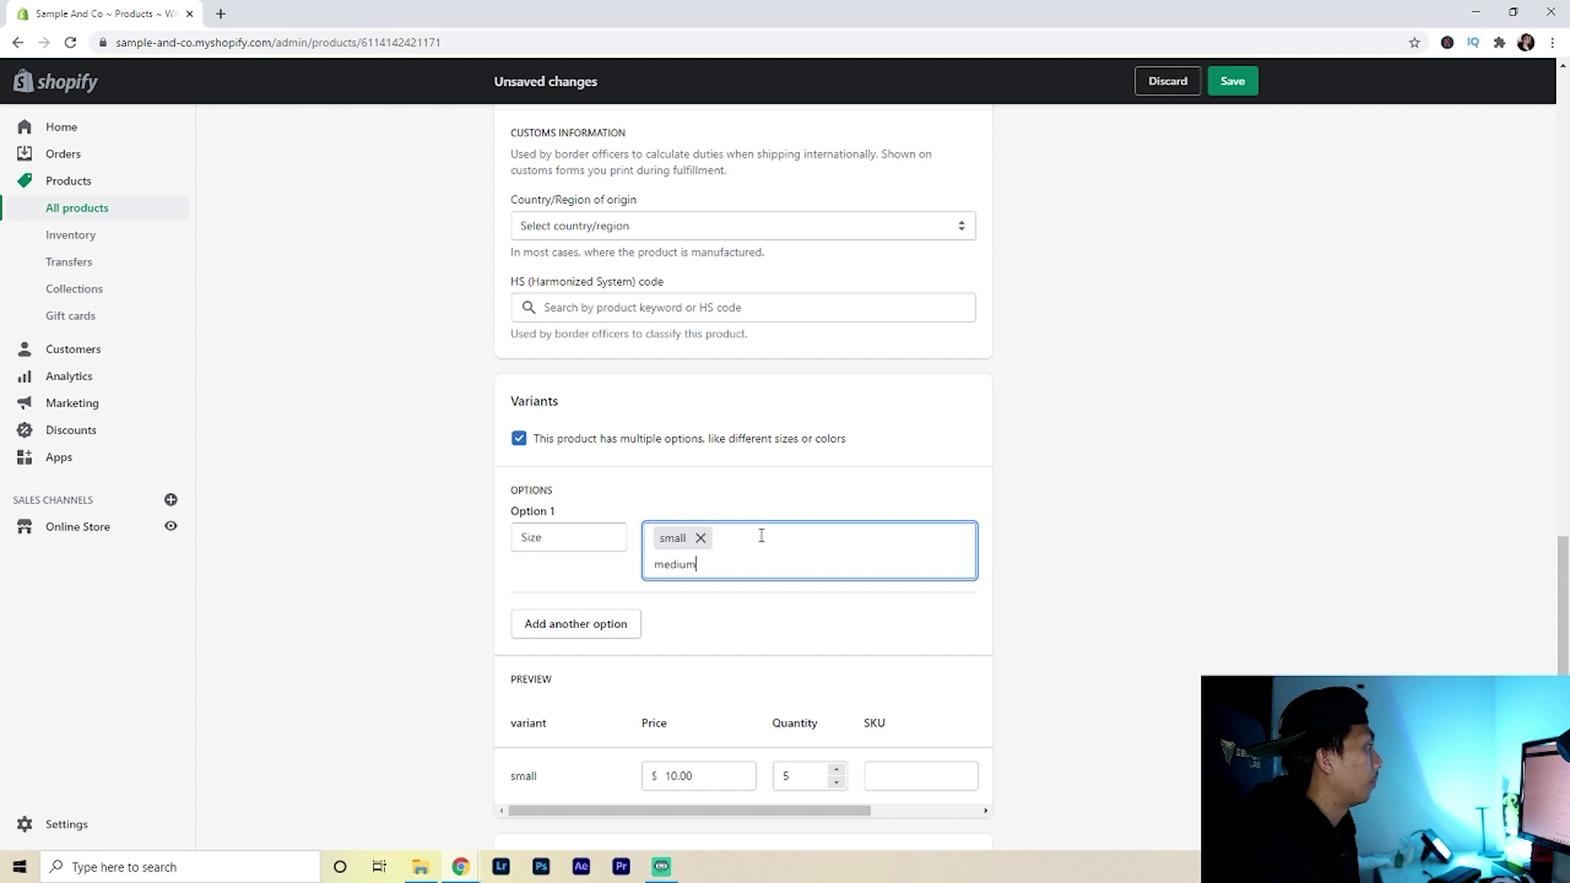
pyautogui.write(',large,')
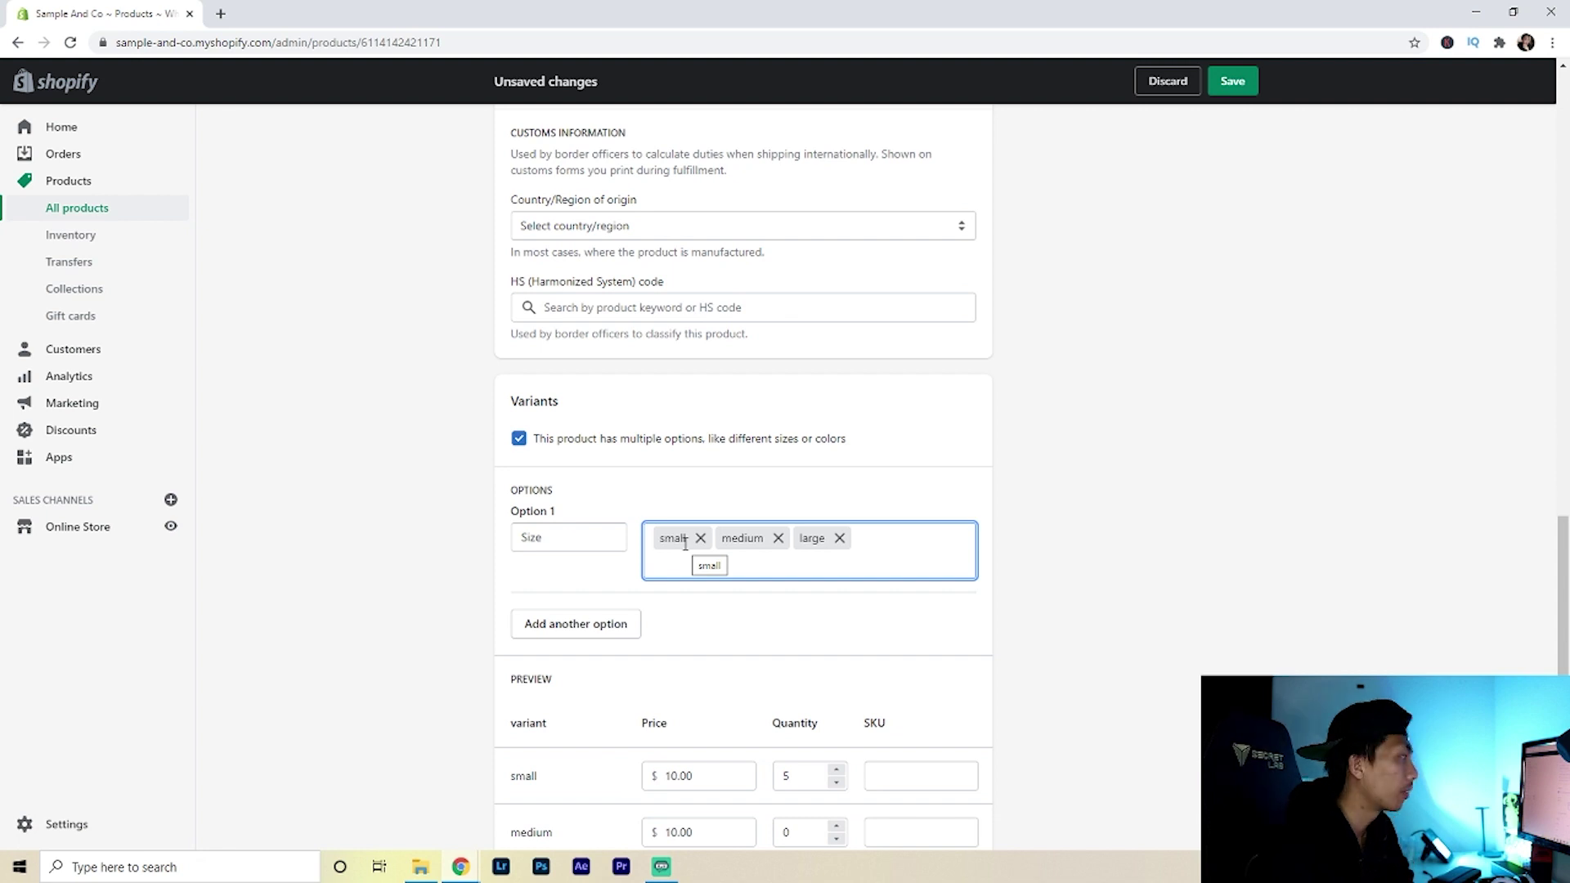
pyautogui.scroll(-3, 1071, 523)
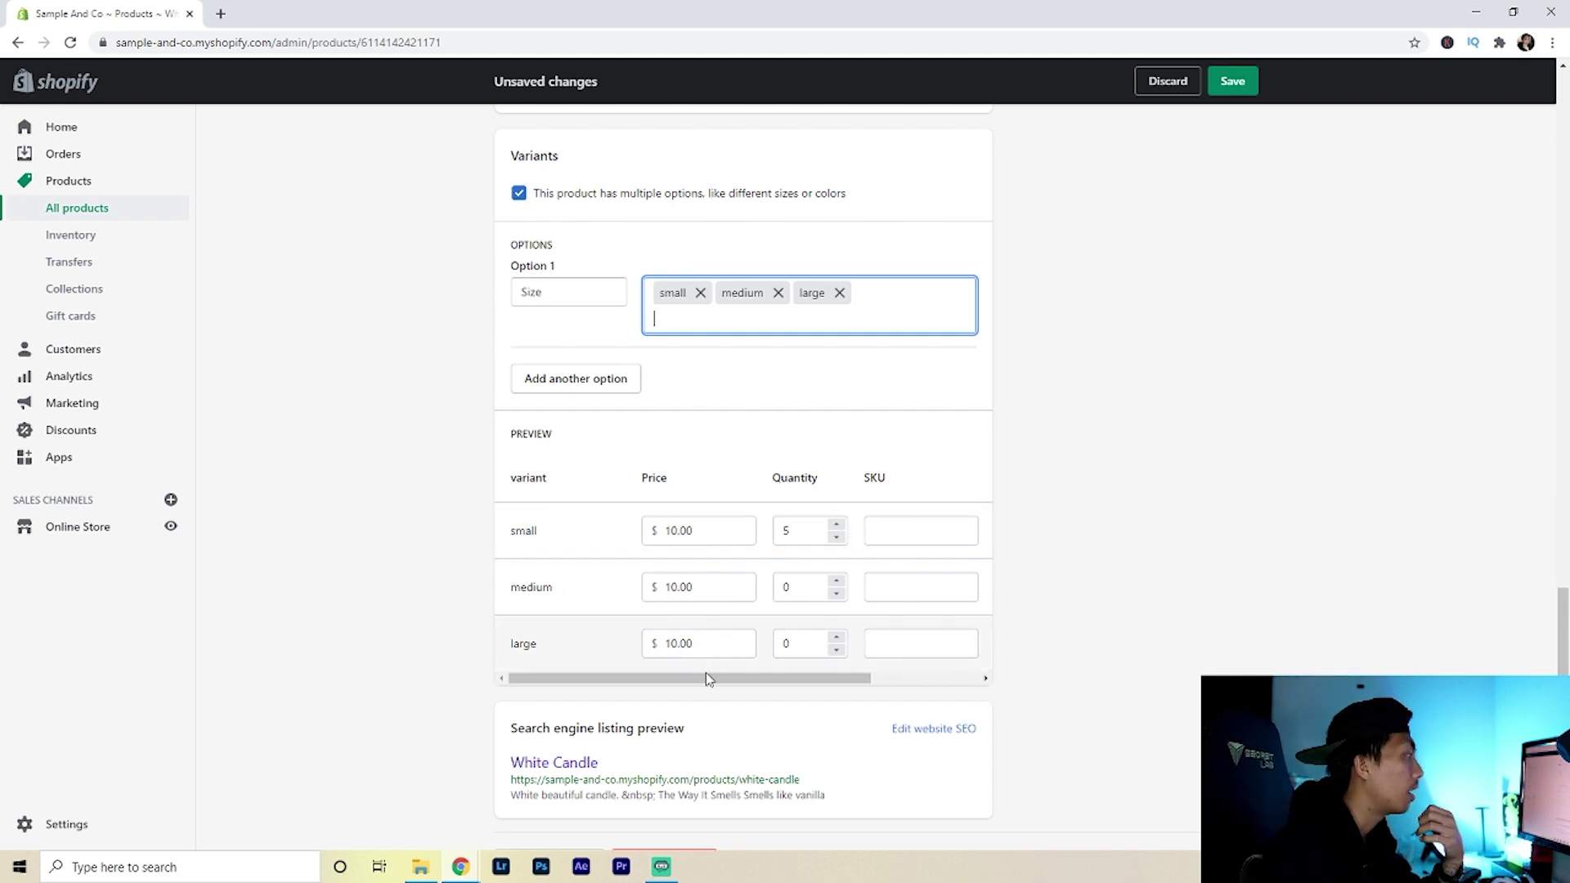
pyautogui.moveTo(705, 680); pyautogui.dragTo(899, 678)
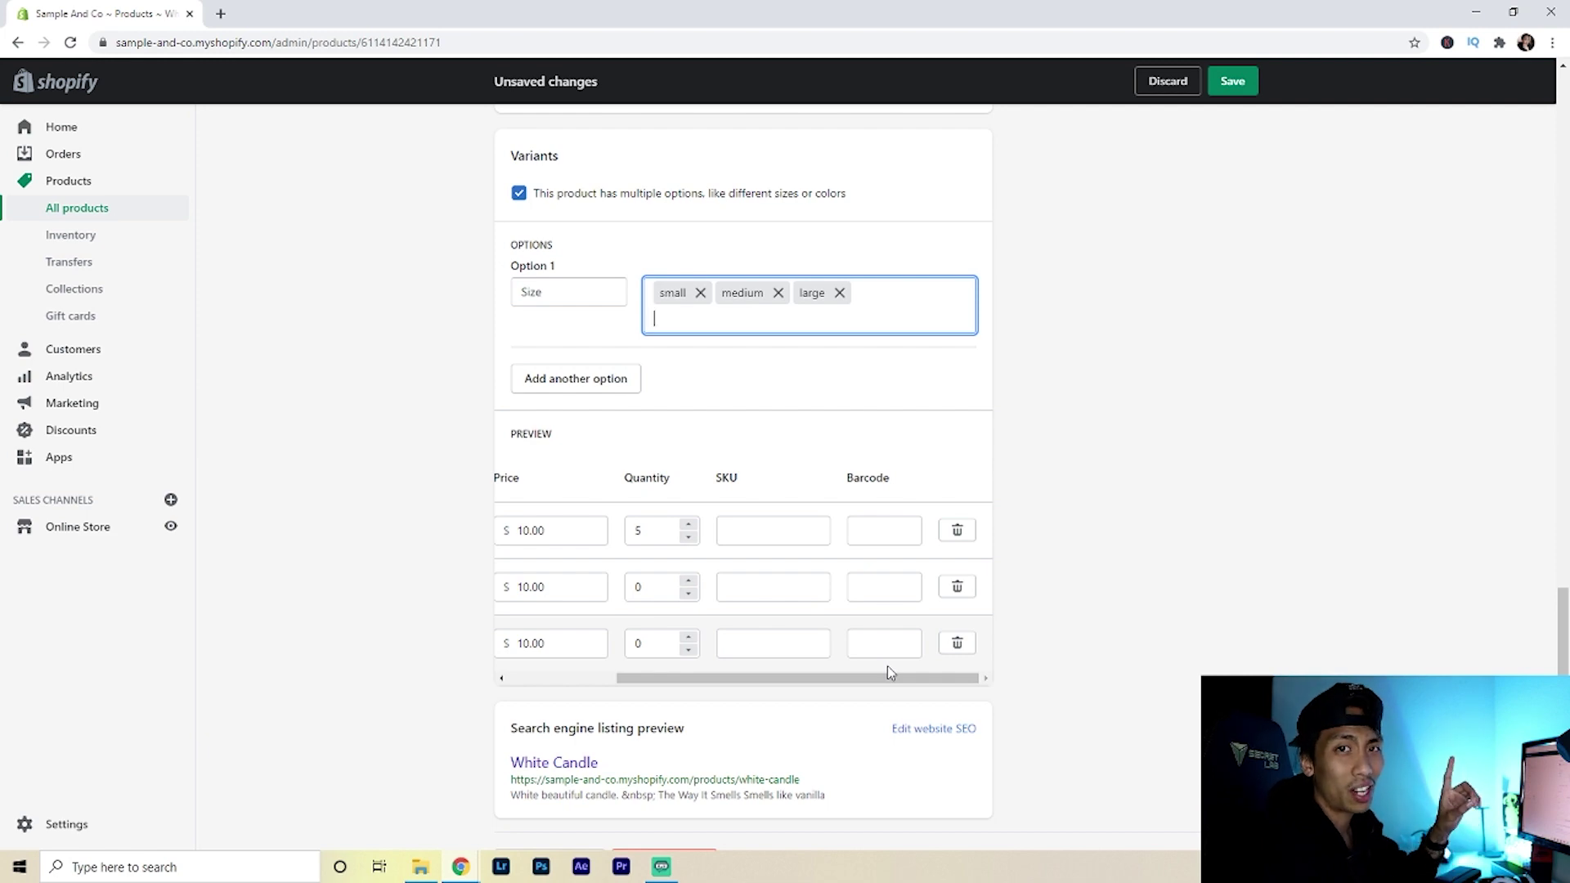
pyautogui.scroll(15, 1097, 586)
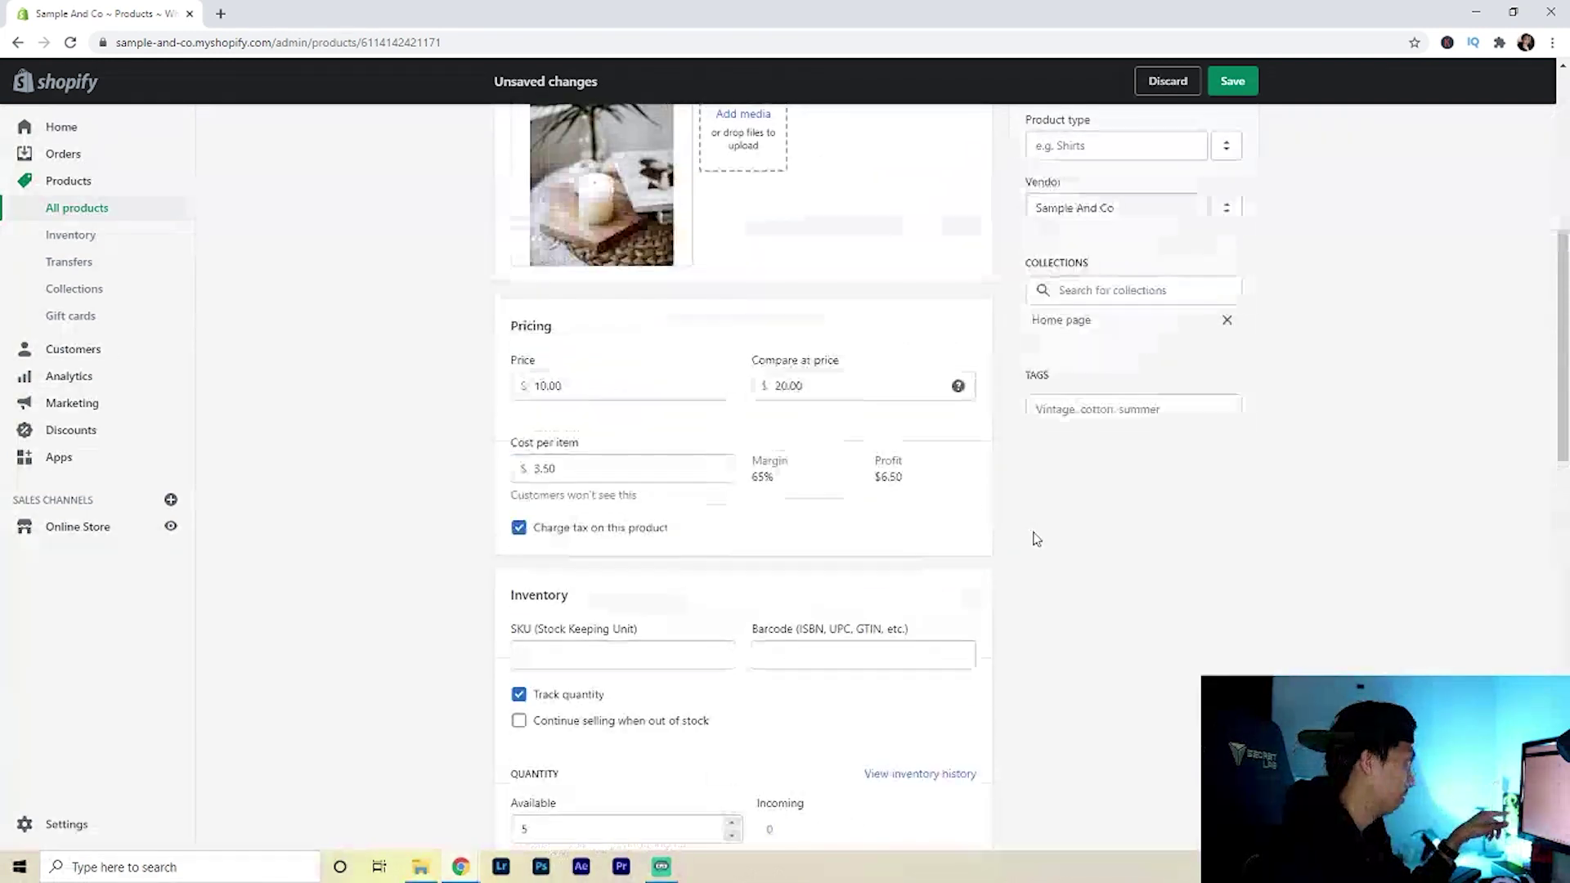
pyautogui.scroll(-15, 1036, 540)
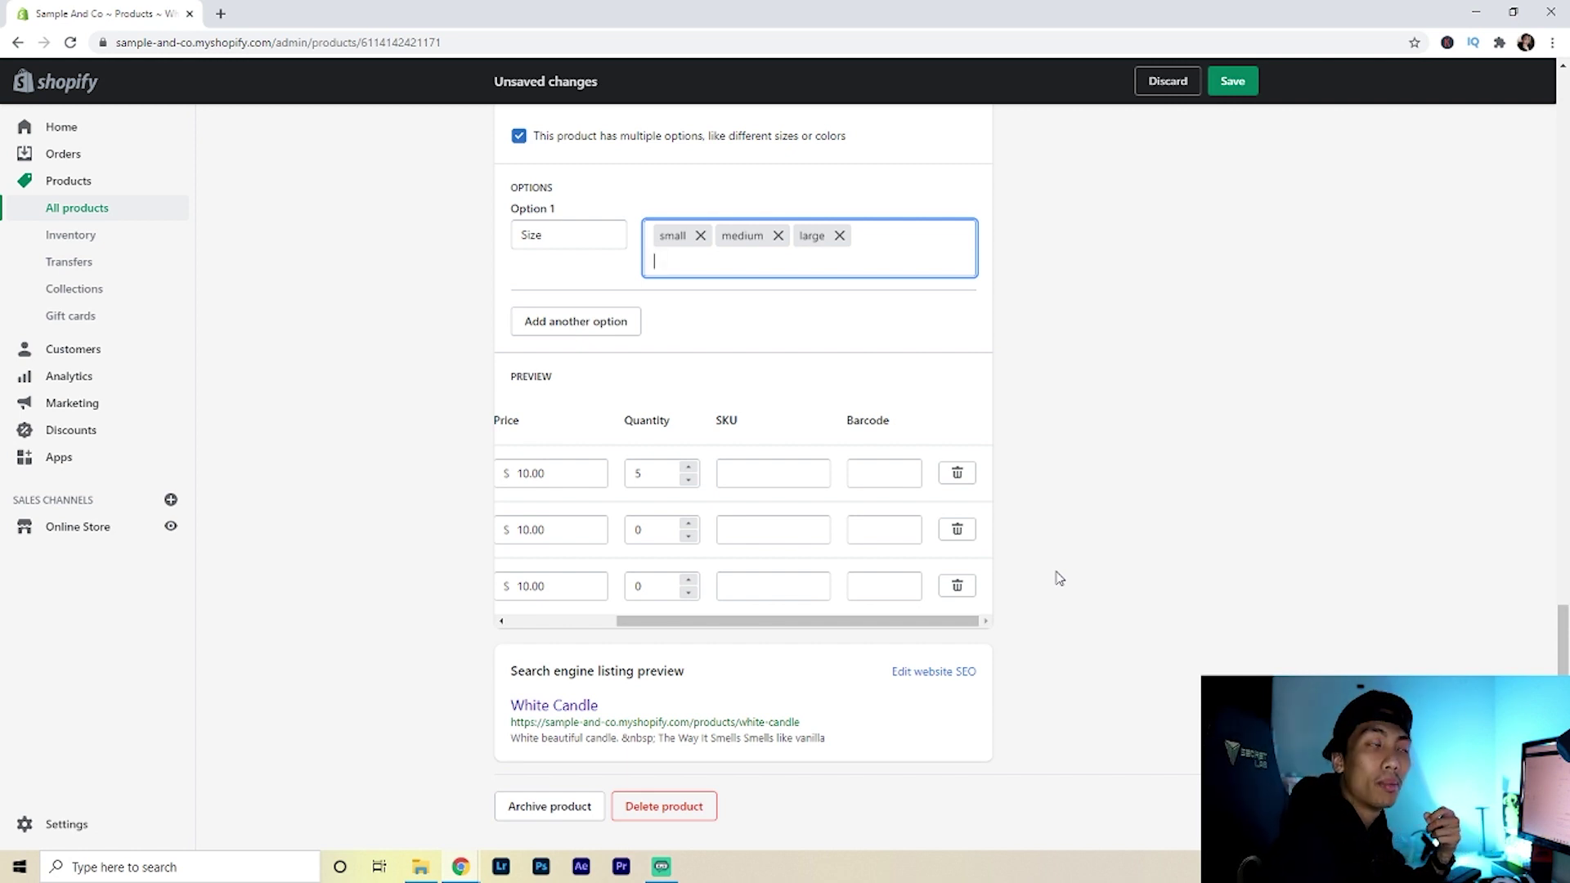
pyautogui.click(1125, 631)
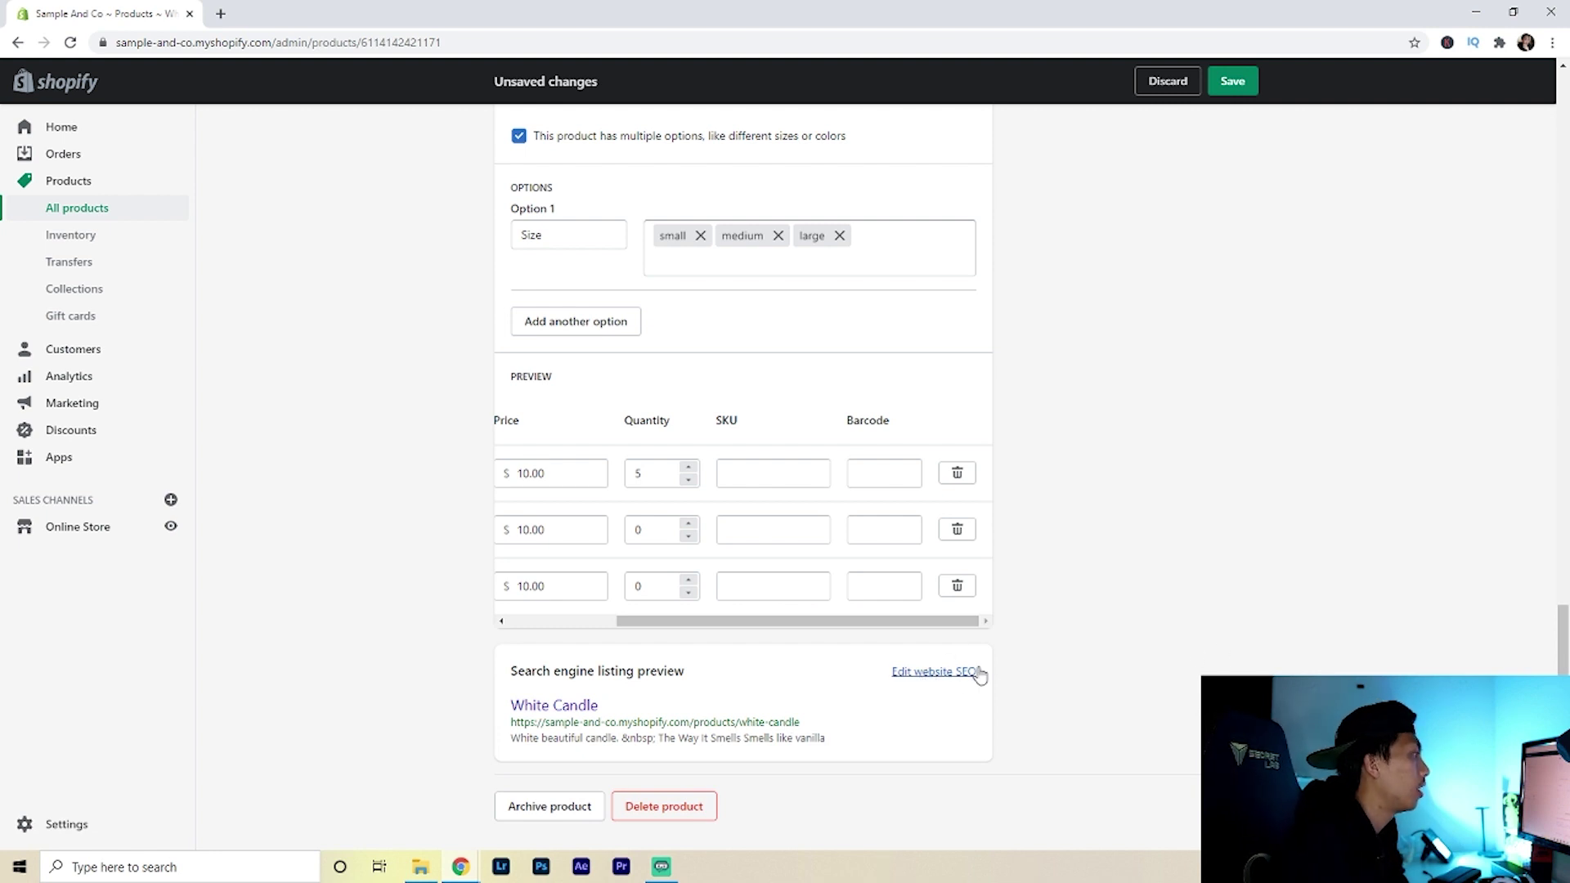
# Step: Edit the search engine listing and set its page title to "White Candle | Luxury Candles By Sample & Co"
pyautogui.click(952, 676)
pyautogui.scroll(-2, 809, 701)
pyautogui.write('|')
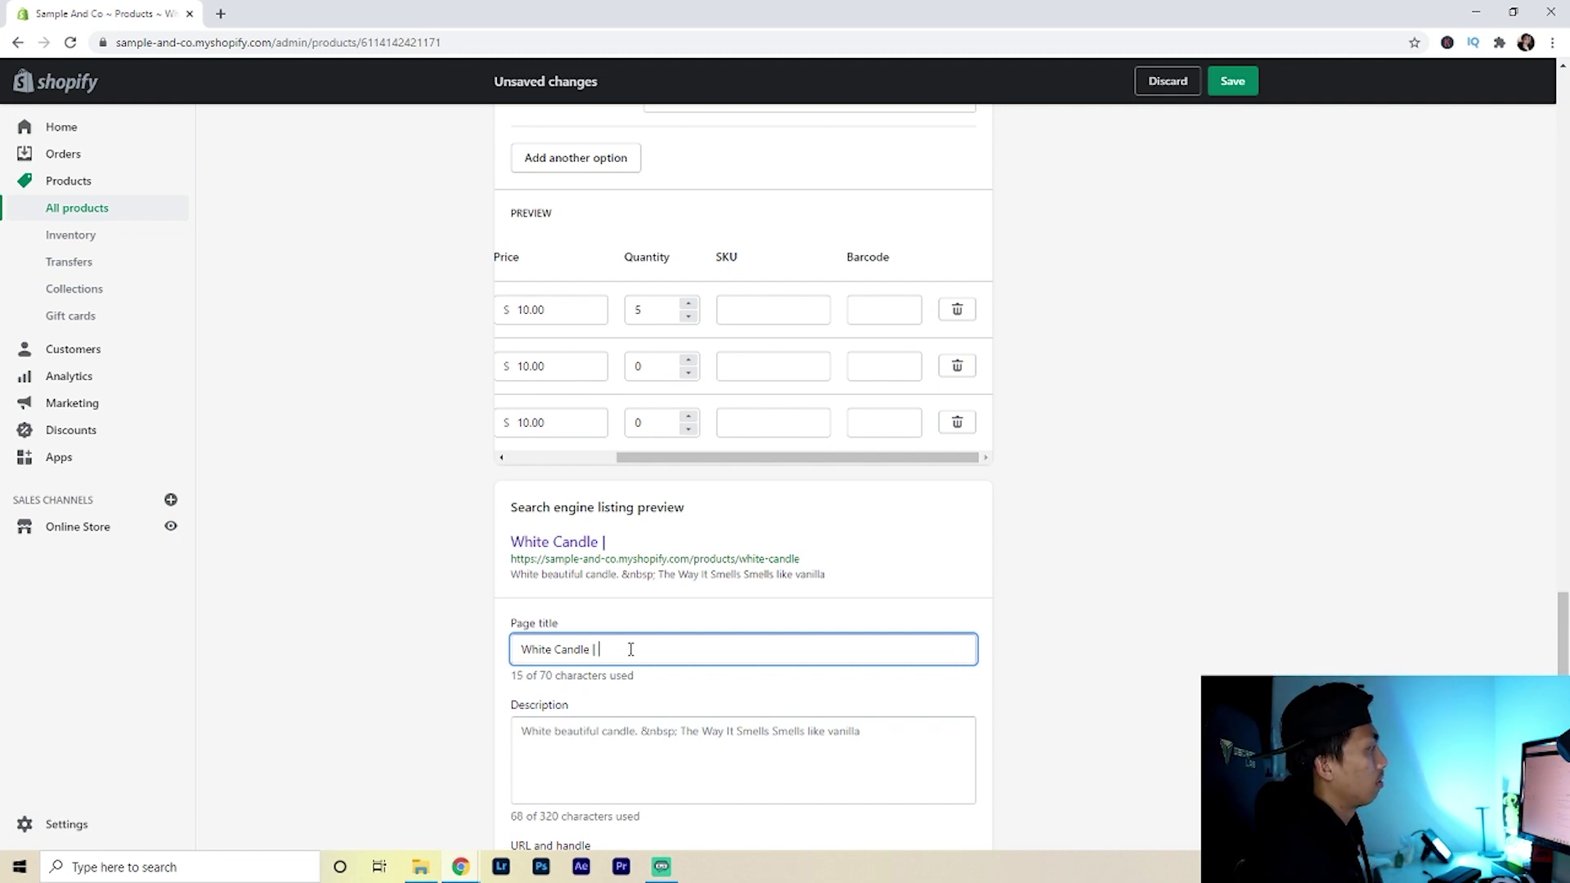
pyautogui.write(' Luxury C')
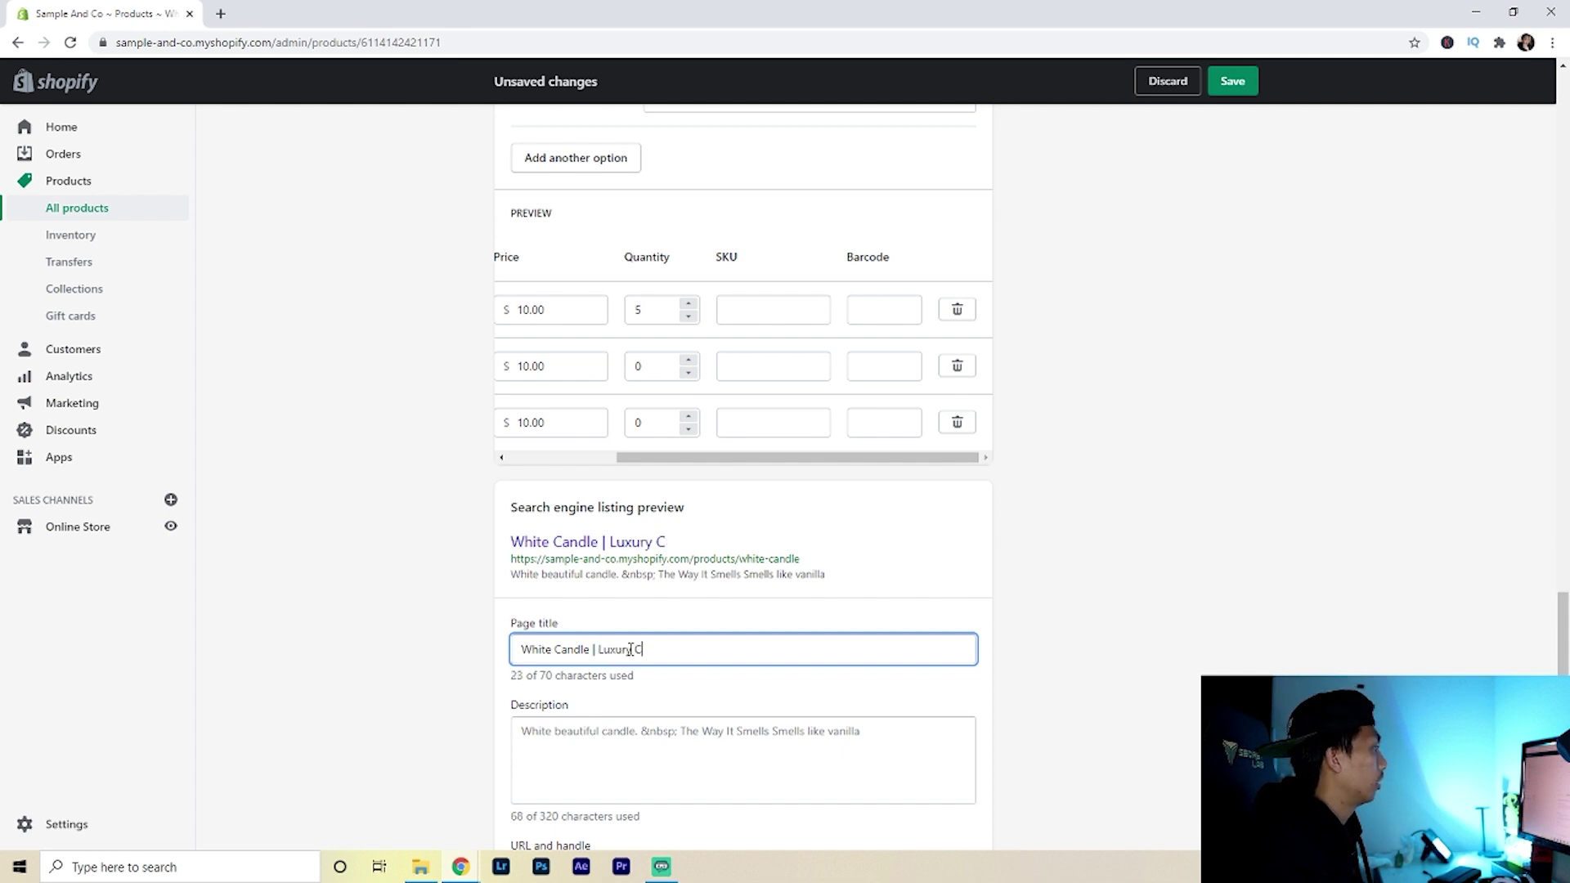
pyautogui.write('andles By ')
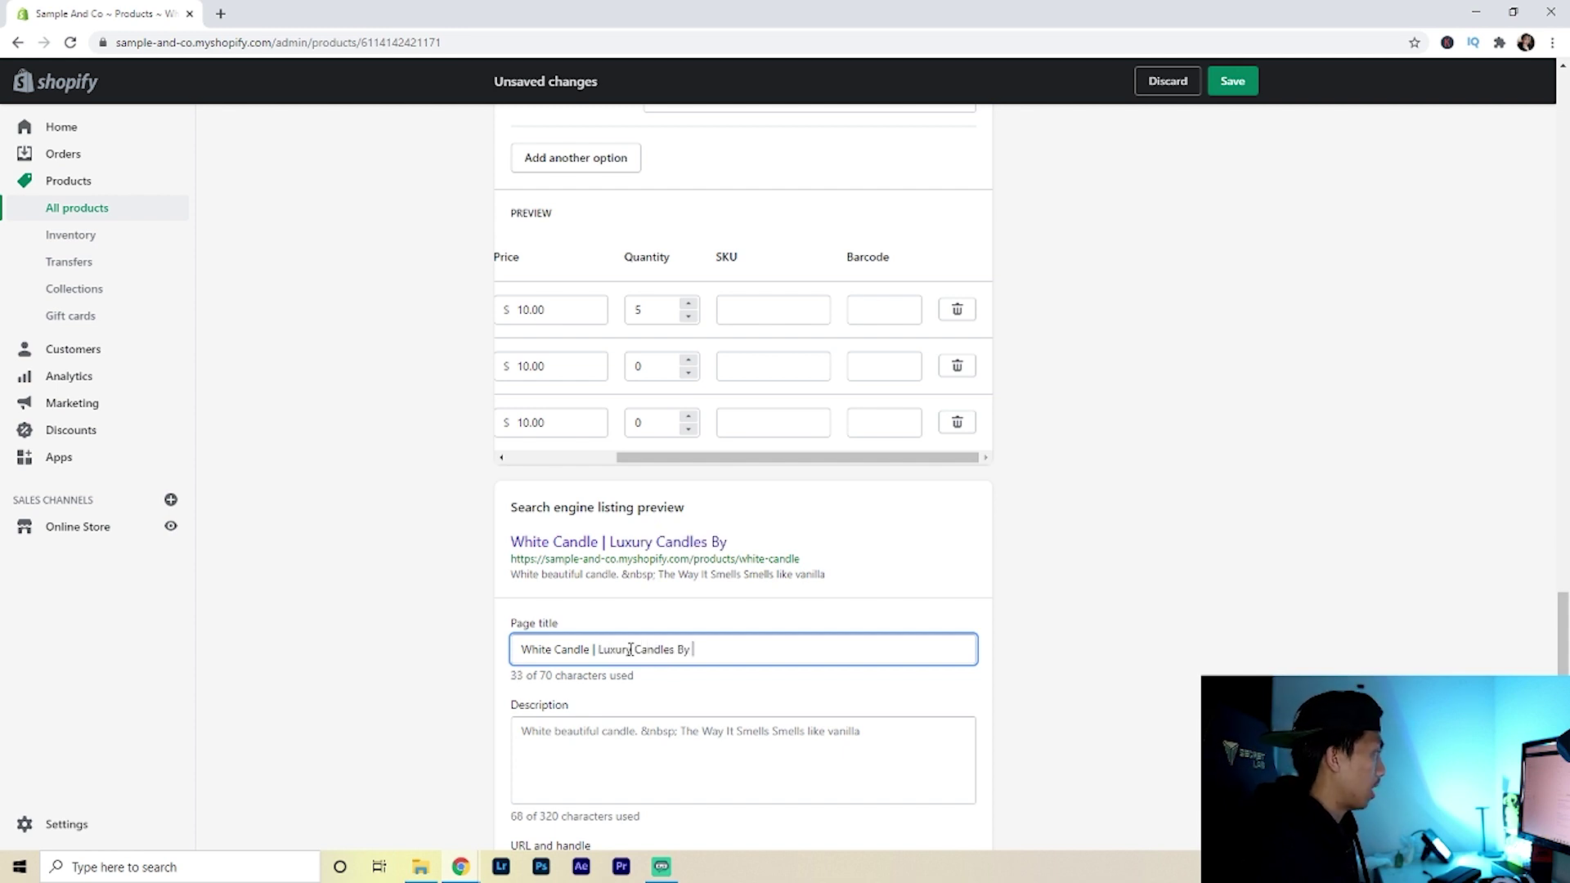
pyautogui.write('Samploe & Co')
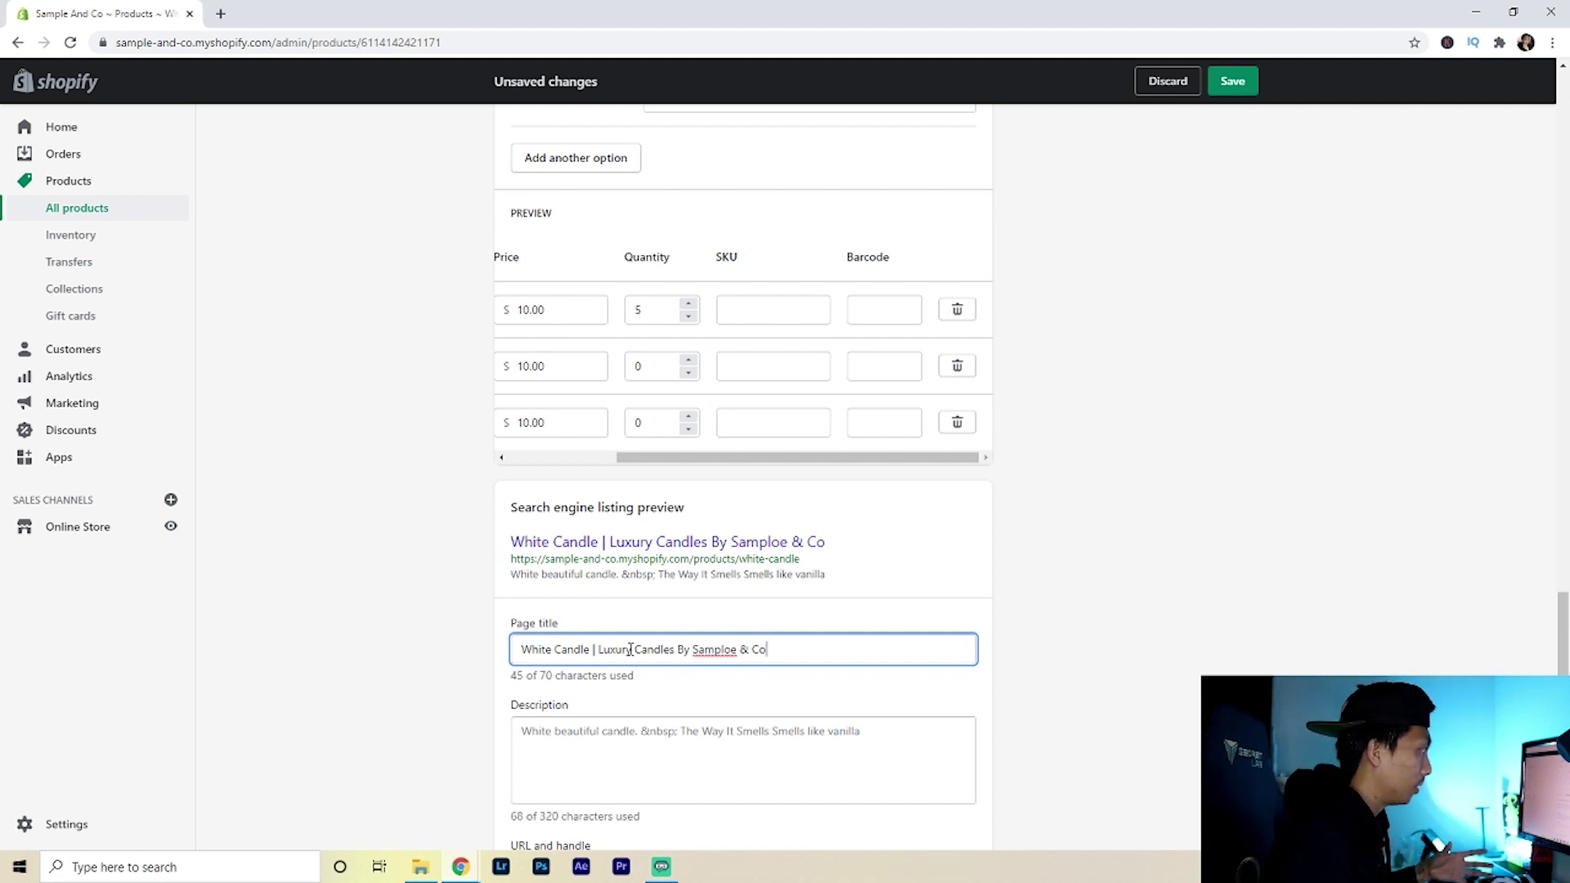
pyautogui.click(732, 648)
pyautogui.press('BackSpace')
pyautogui.scroll(-2, 1122, 567)
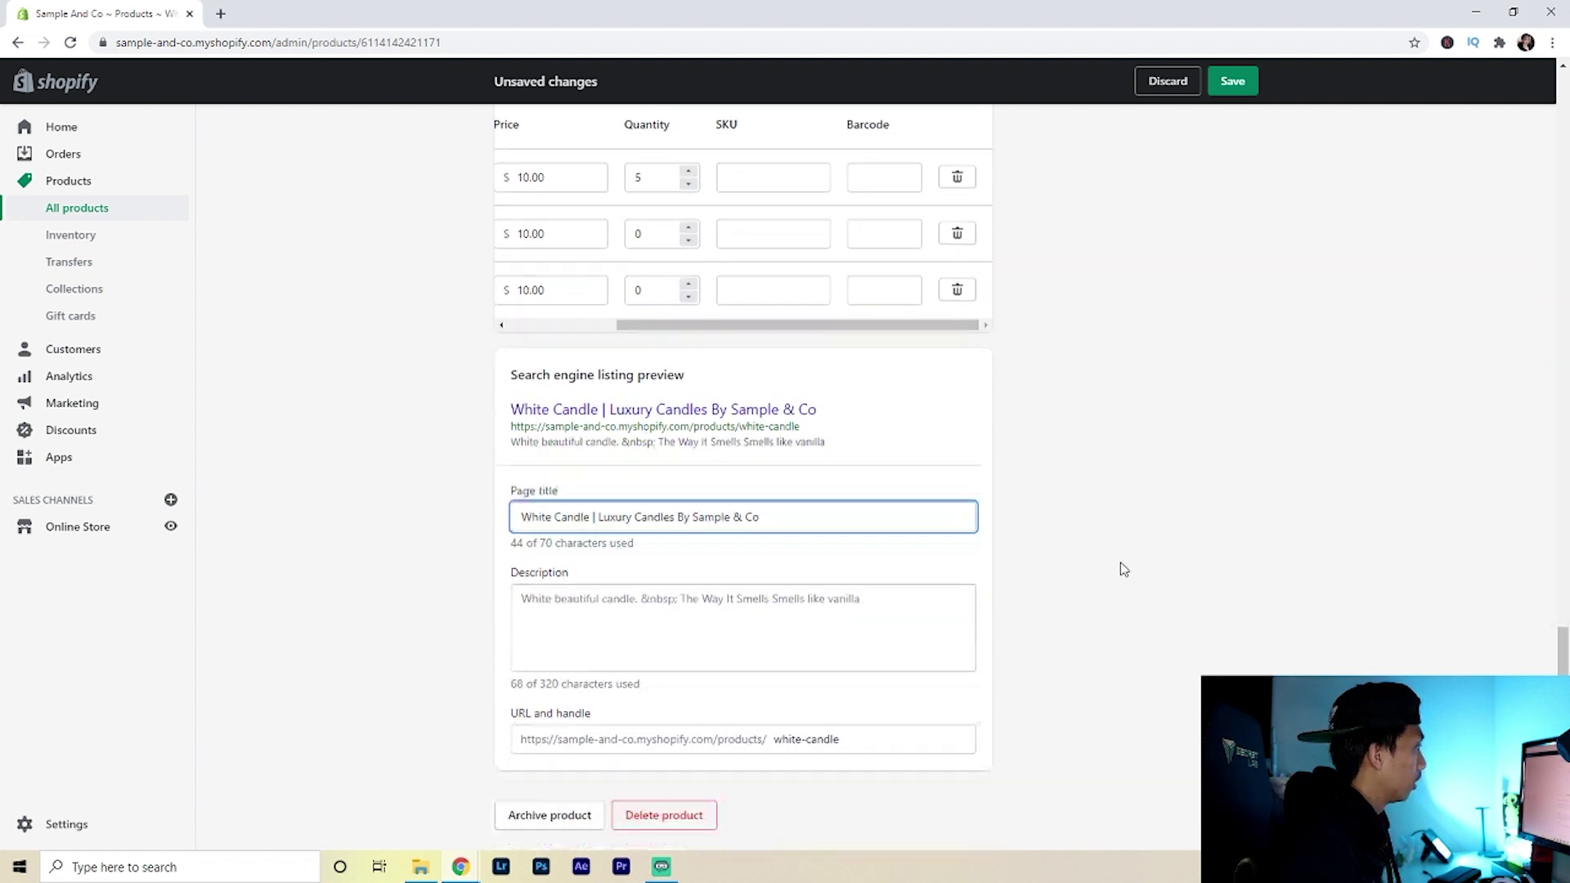
pyautogui.click(1170, 550)
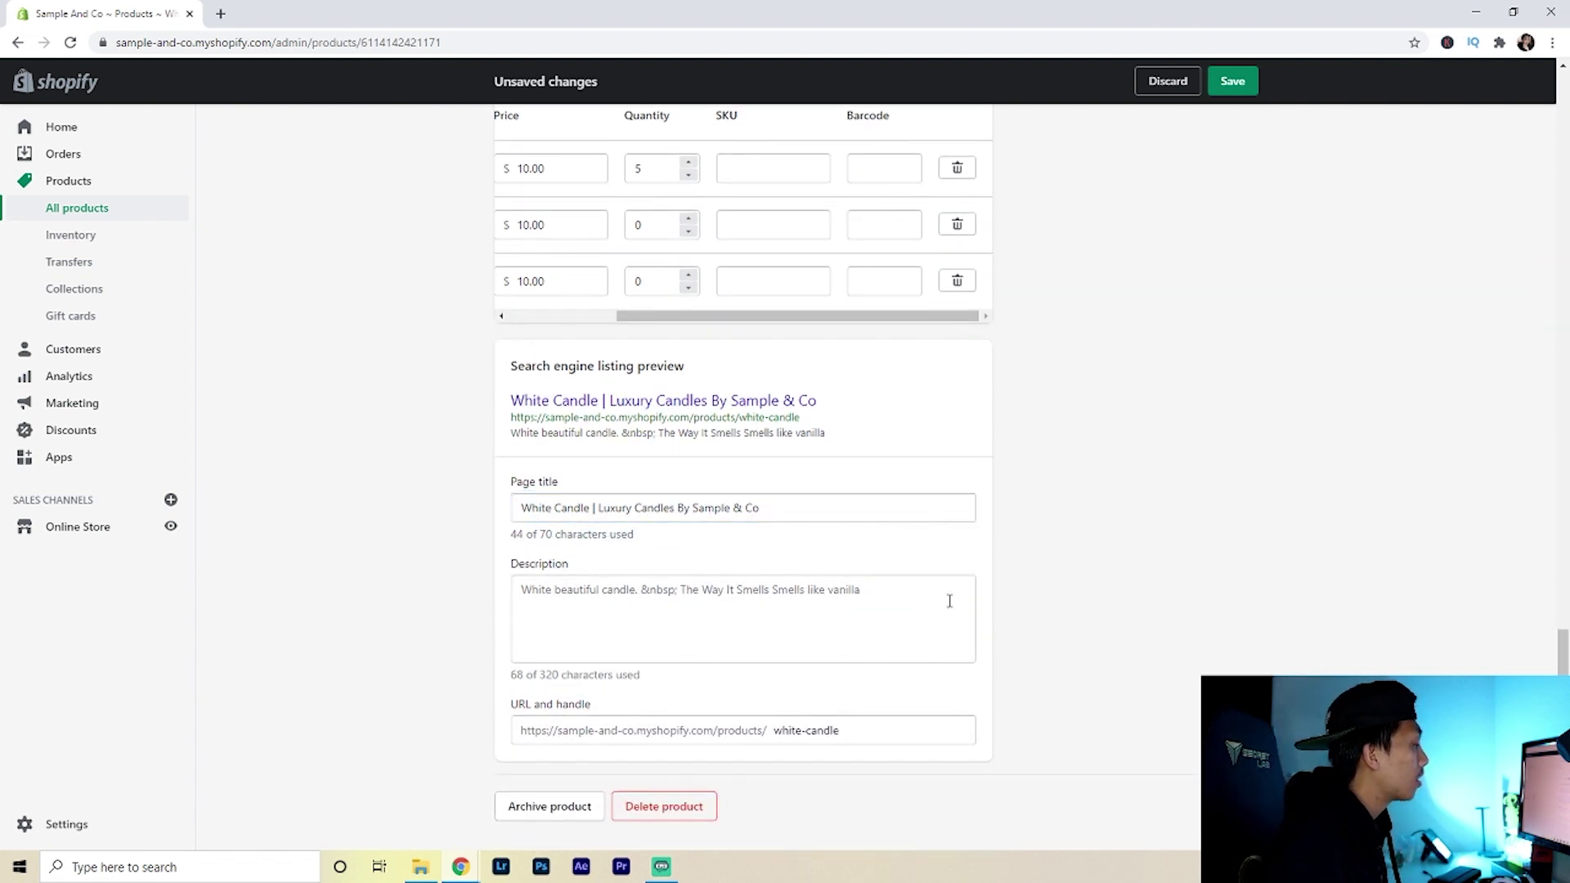
# Step: Replace the search engine listing description with "A beautiful hand crafted candle made in the United States."
pyautogui.moveTo(946, 599); pyautogui.dragTo(452, 610)
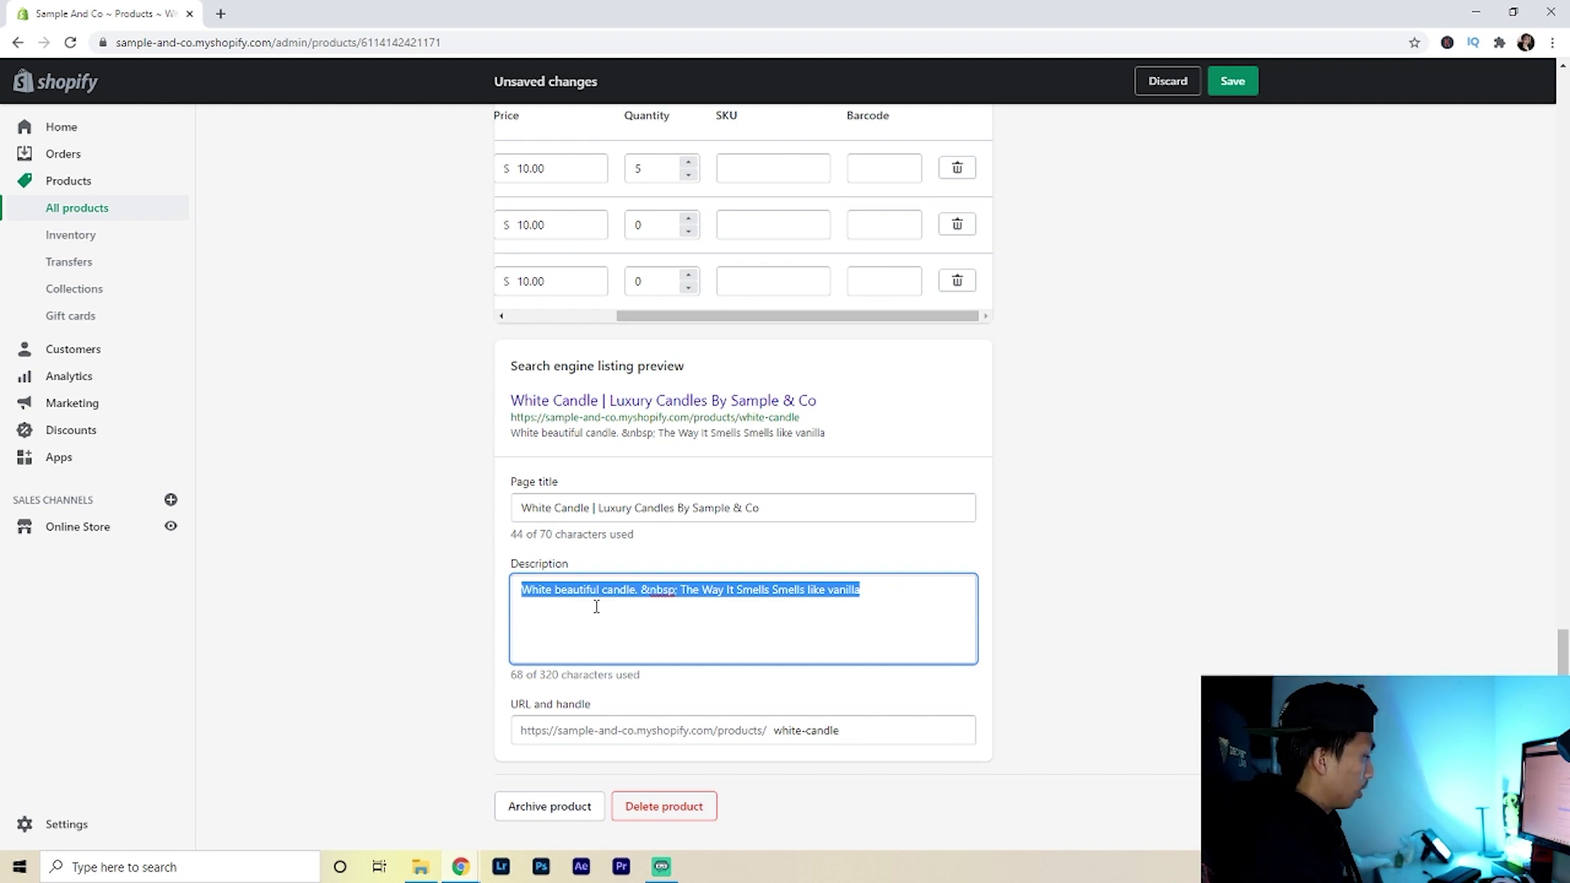
pyautogui.write('A beautif')
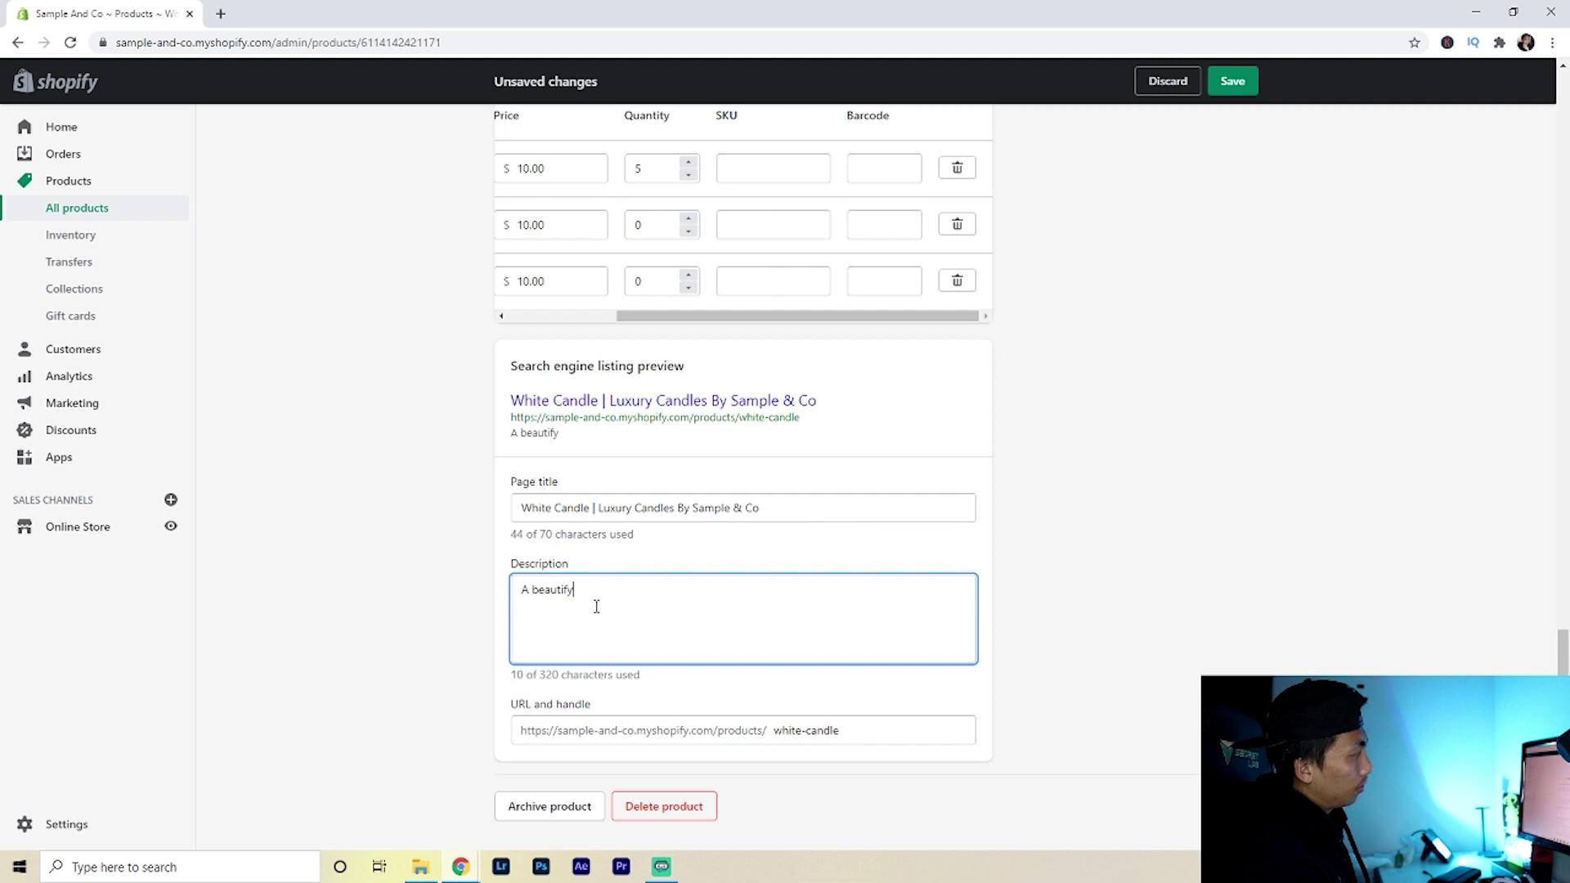
pyautogui.write('ul ha')
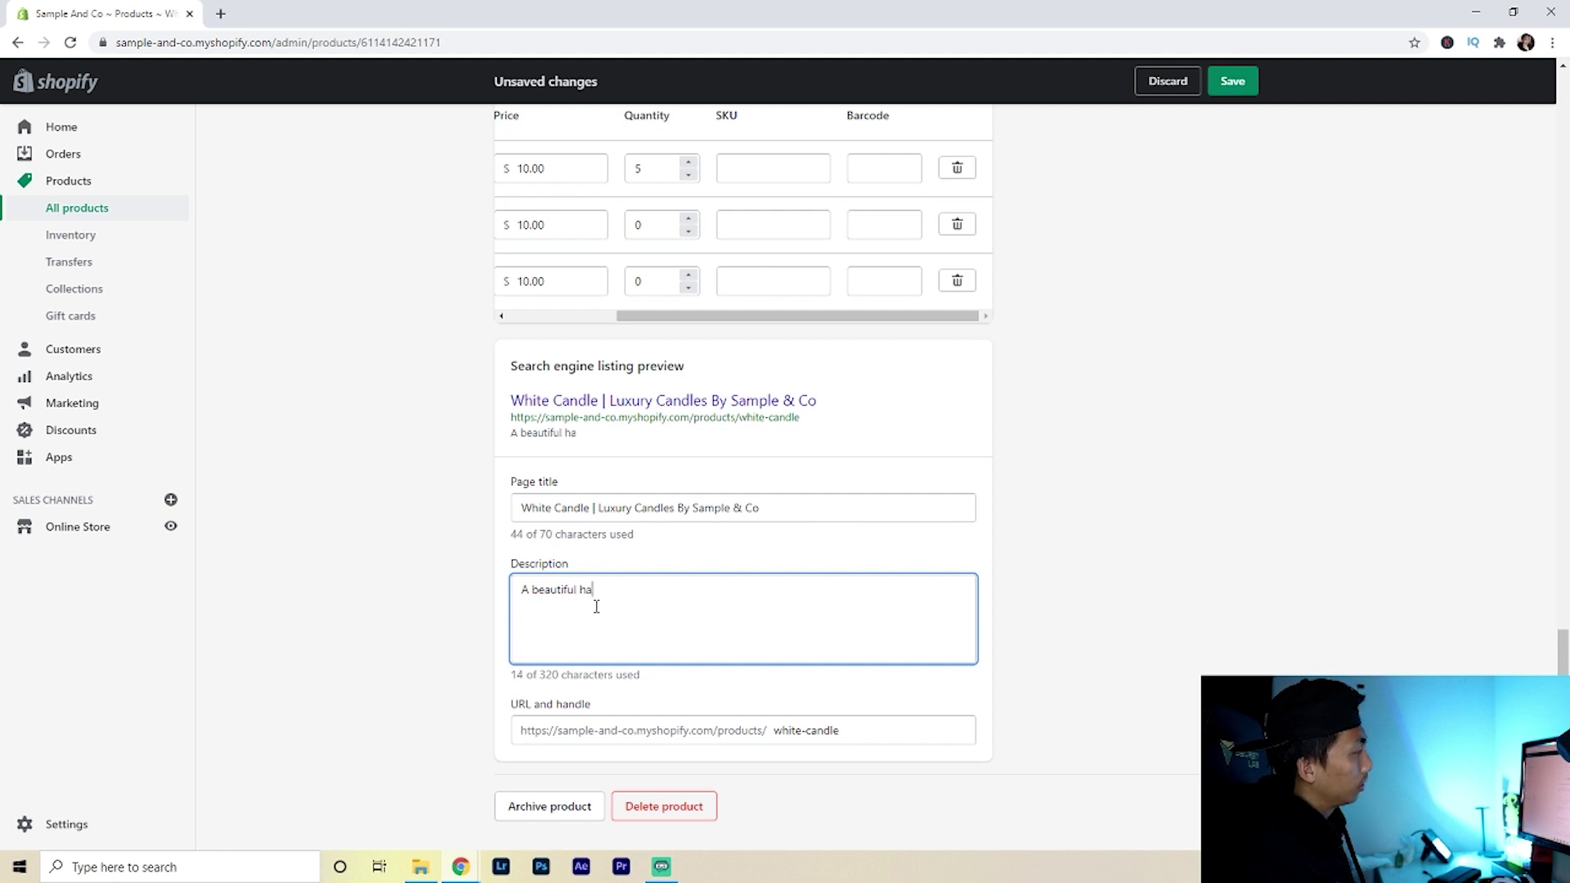
pyautogui.write('nd crafted ')
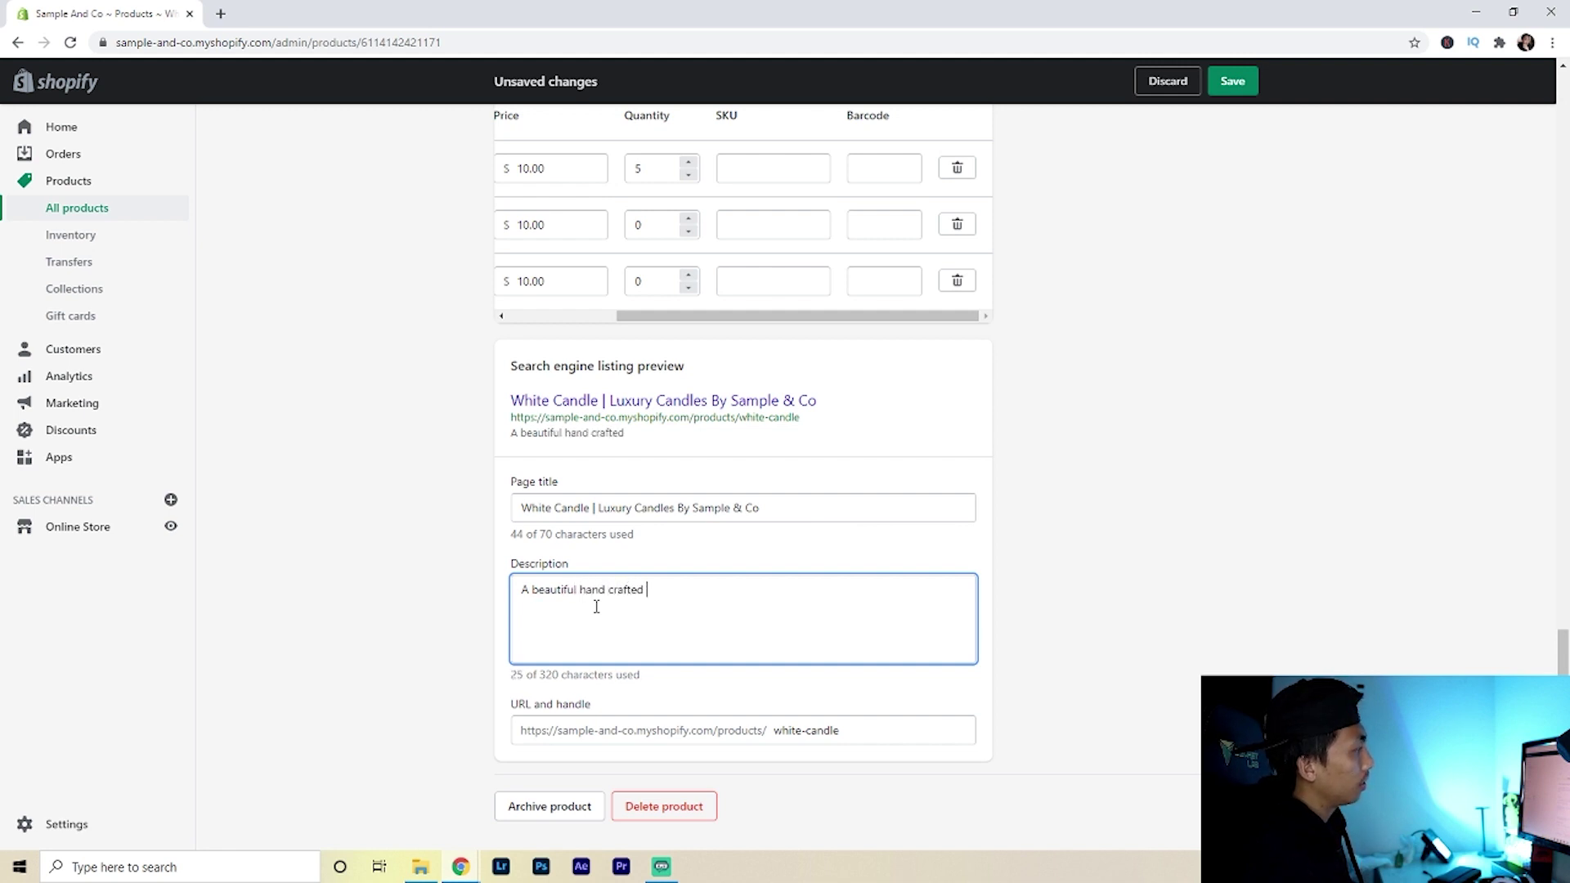
pyautogui.write('candle made i')
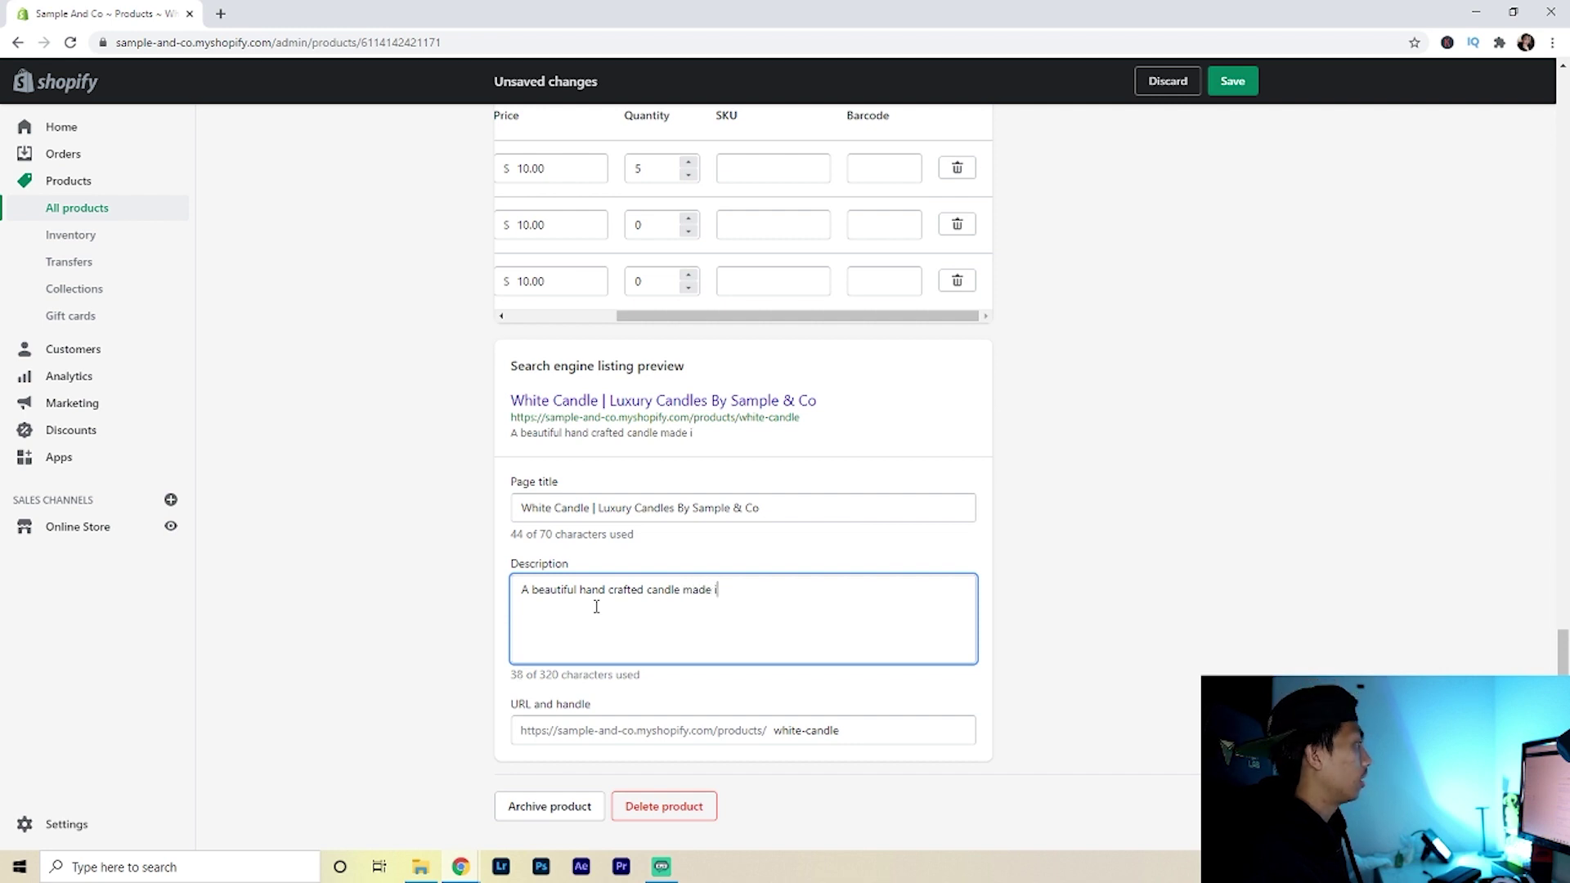
pyautogui.write('n the United States.')
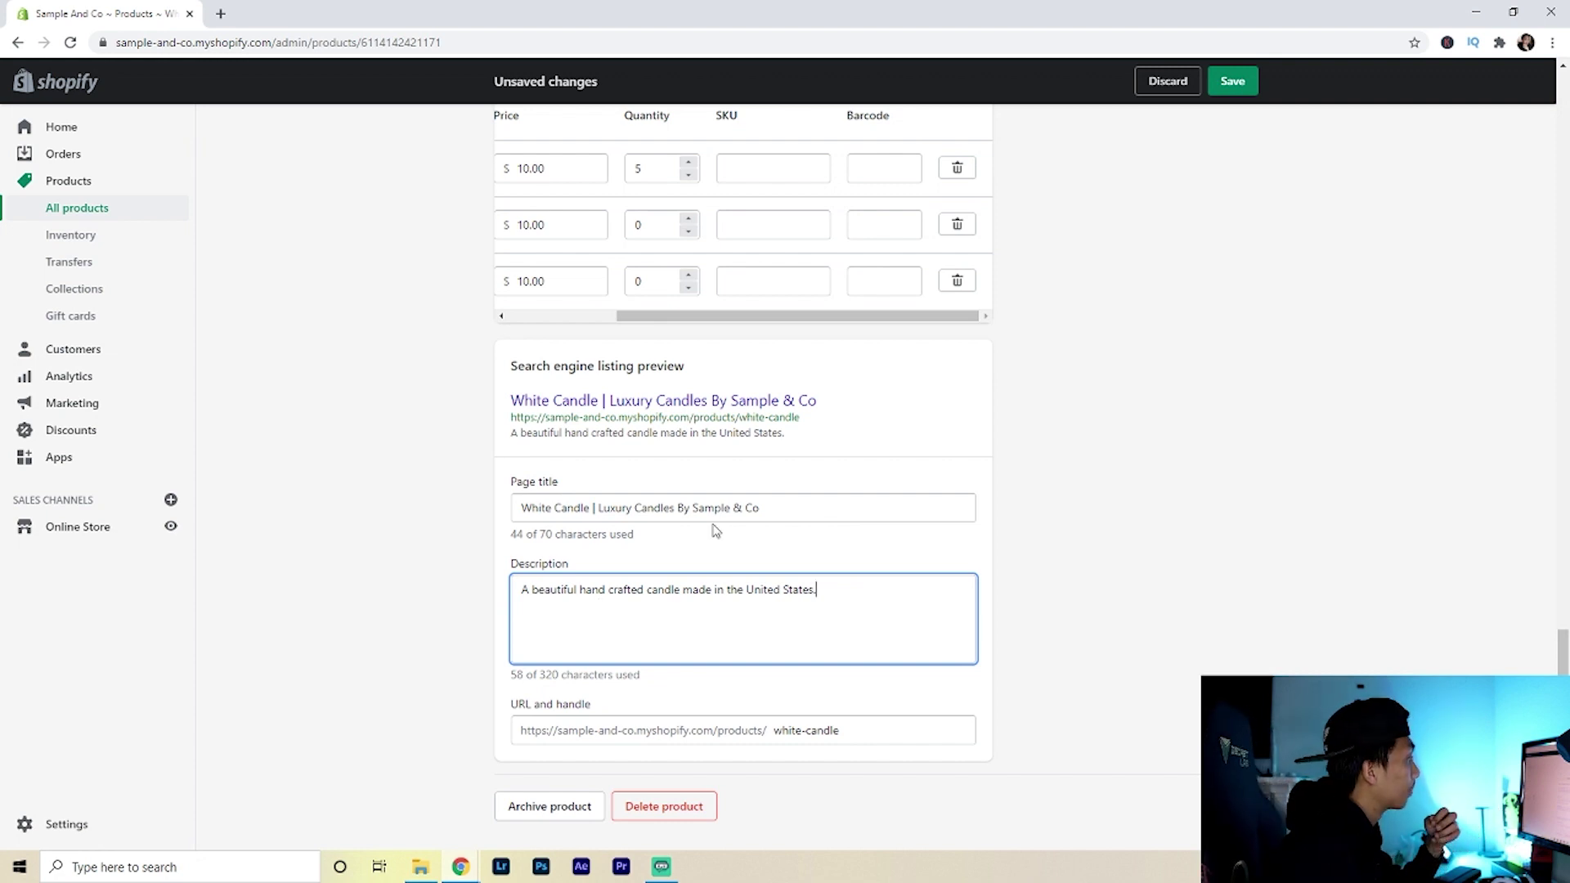
# Step: Set the White Candle product's status to Active
pyautogui.middleClick(1125, 666)
pyautogui.scroll(20, 1265, 400)
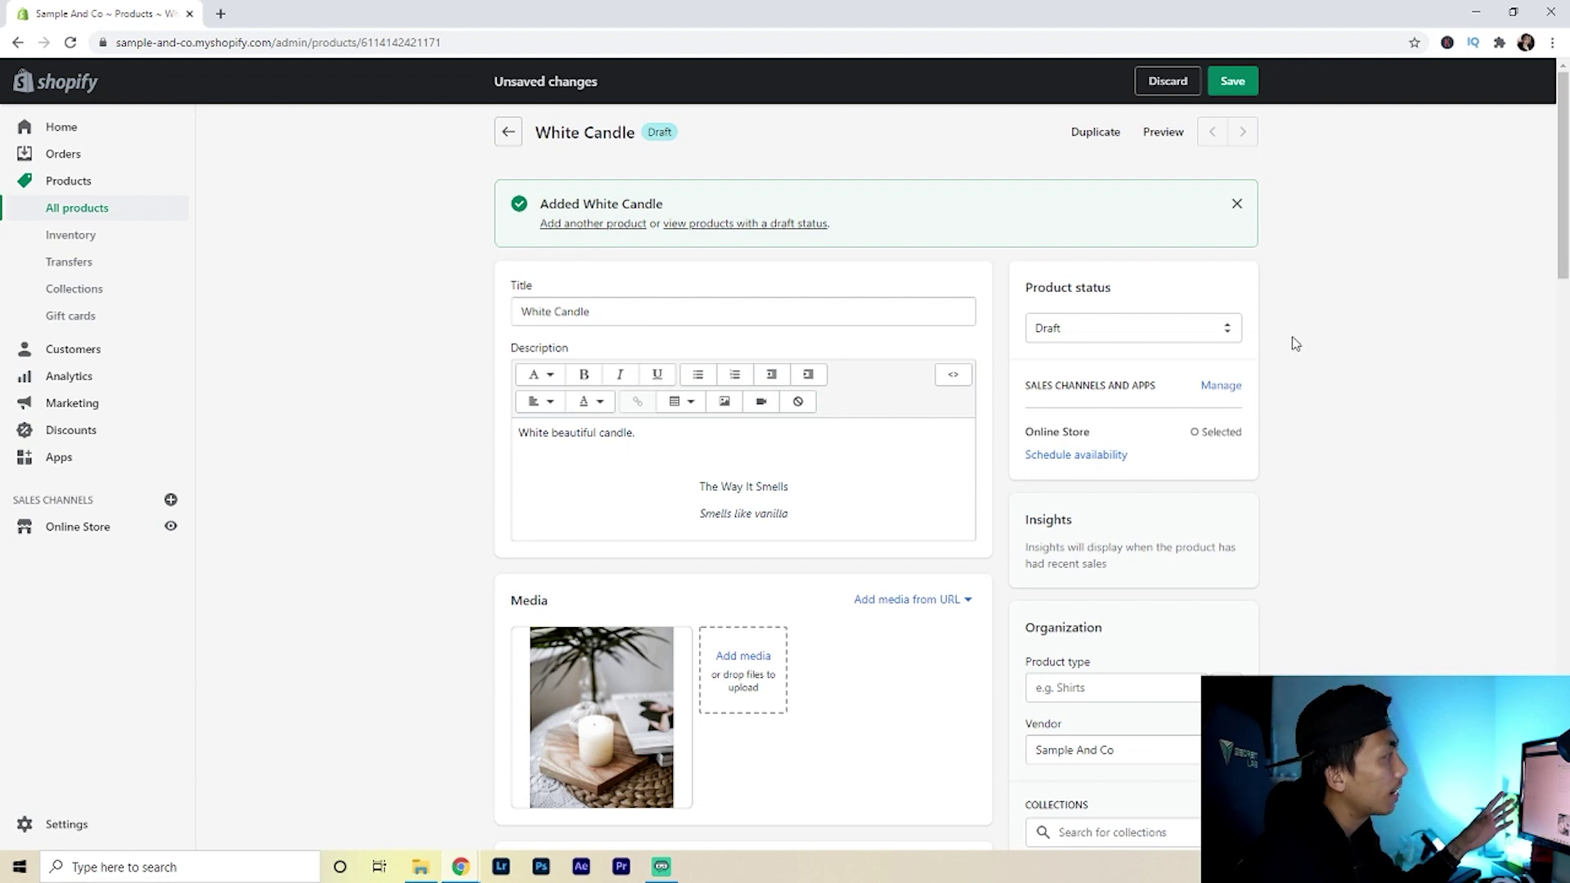
pyautogui.click(1207, 331)
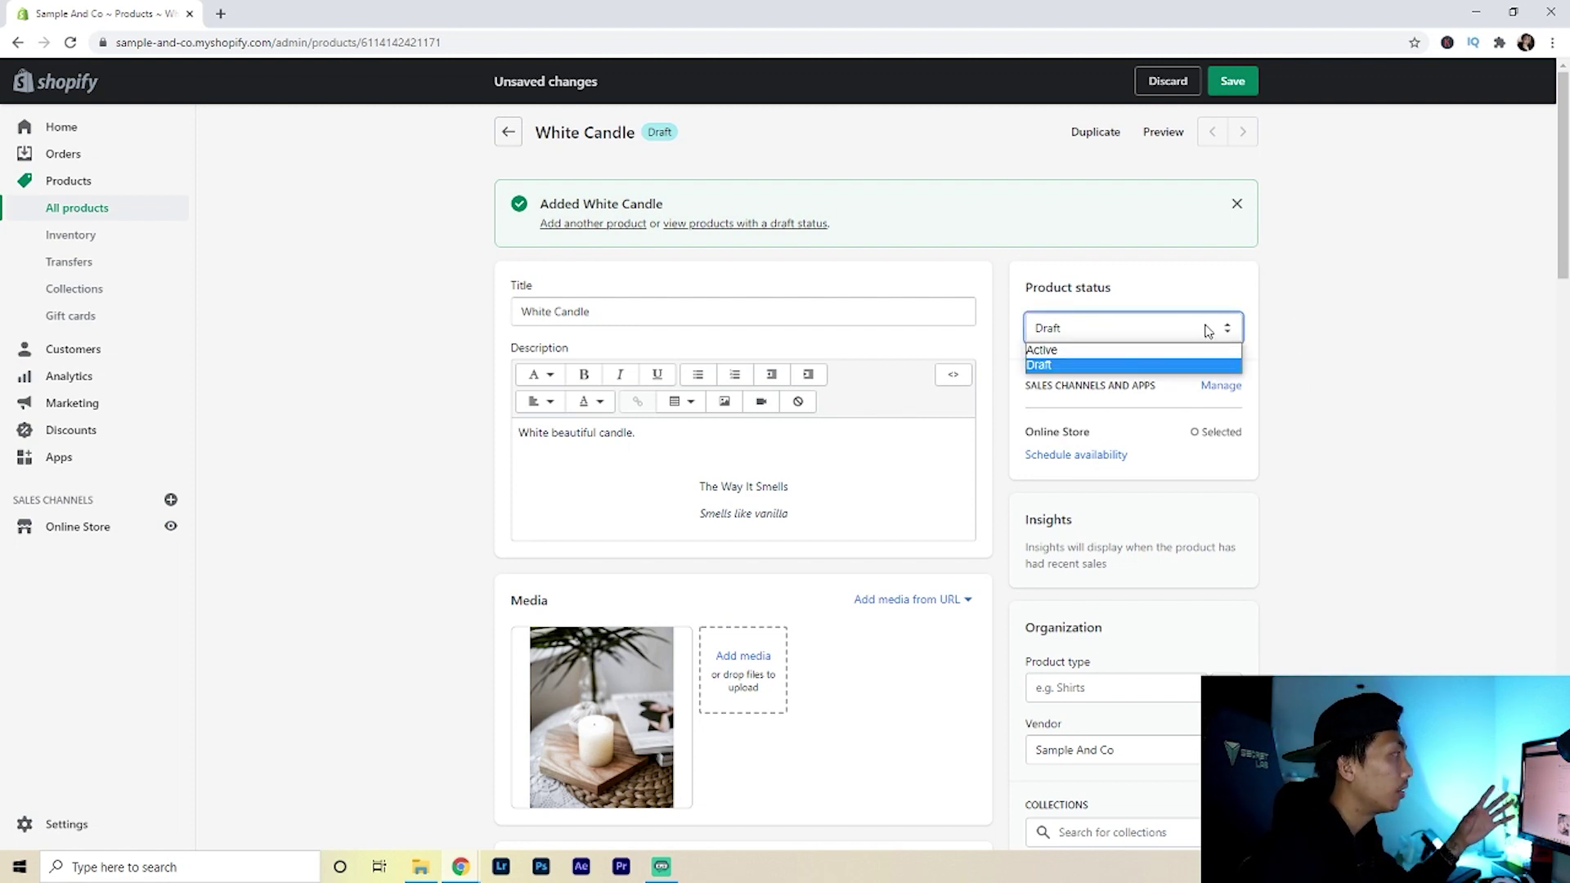
pyautogui.click(1076, 350)
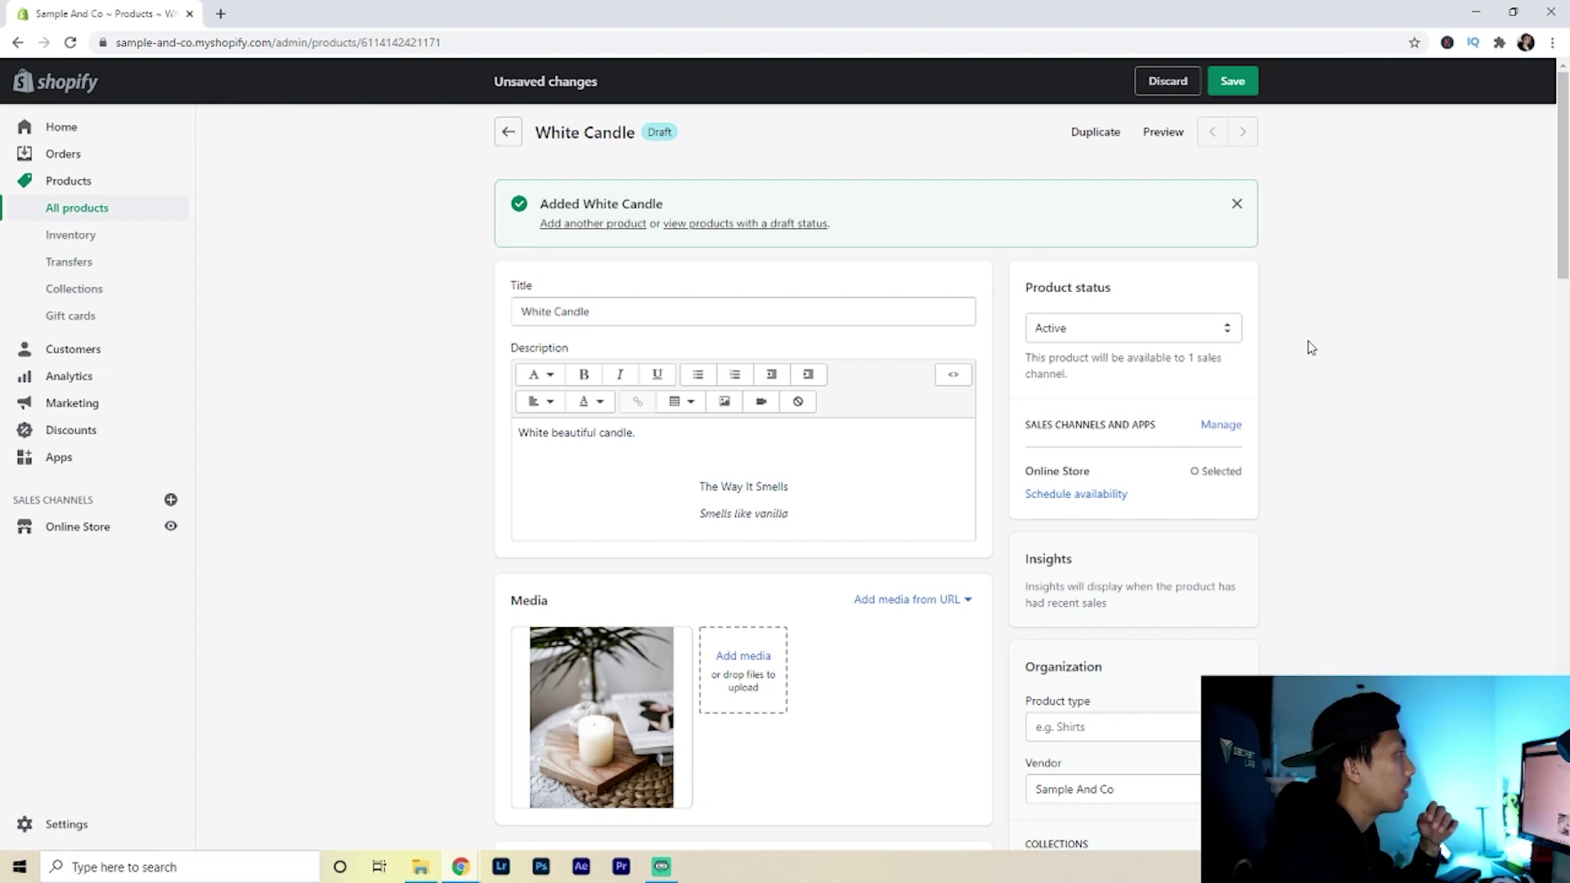
# Step: Add Candle as the product type in the product's organization details
pyautogui.scroll(-4, 1325, 336)
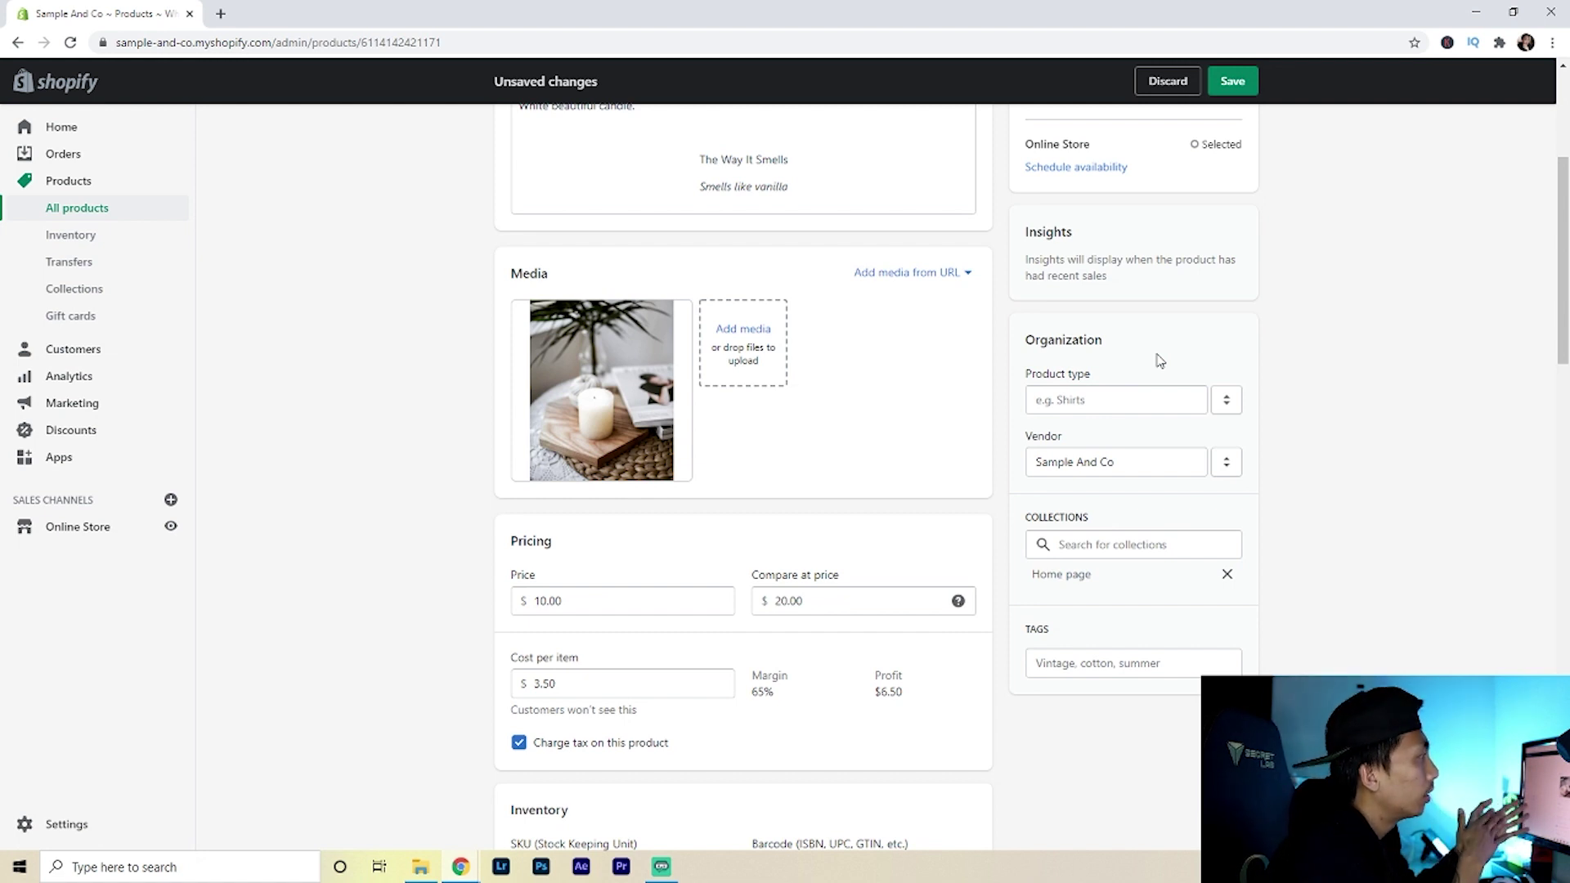
pyautogui.click(1098, 400)
pyautogui.write('Candle')
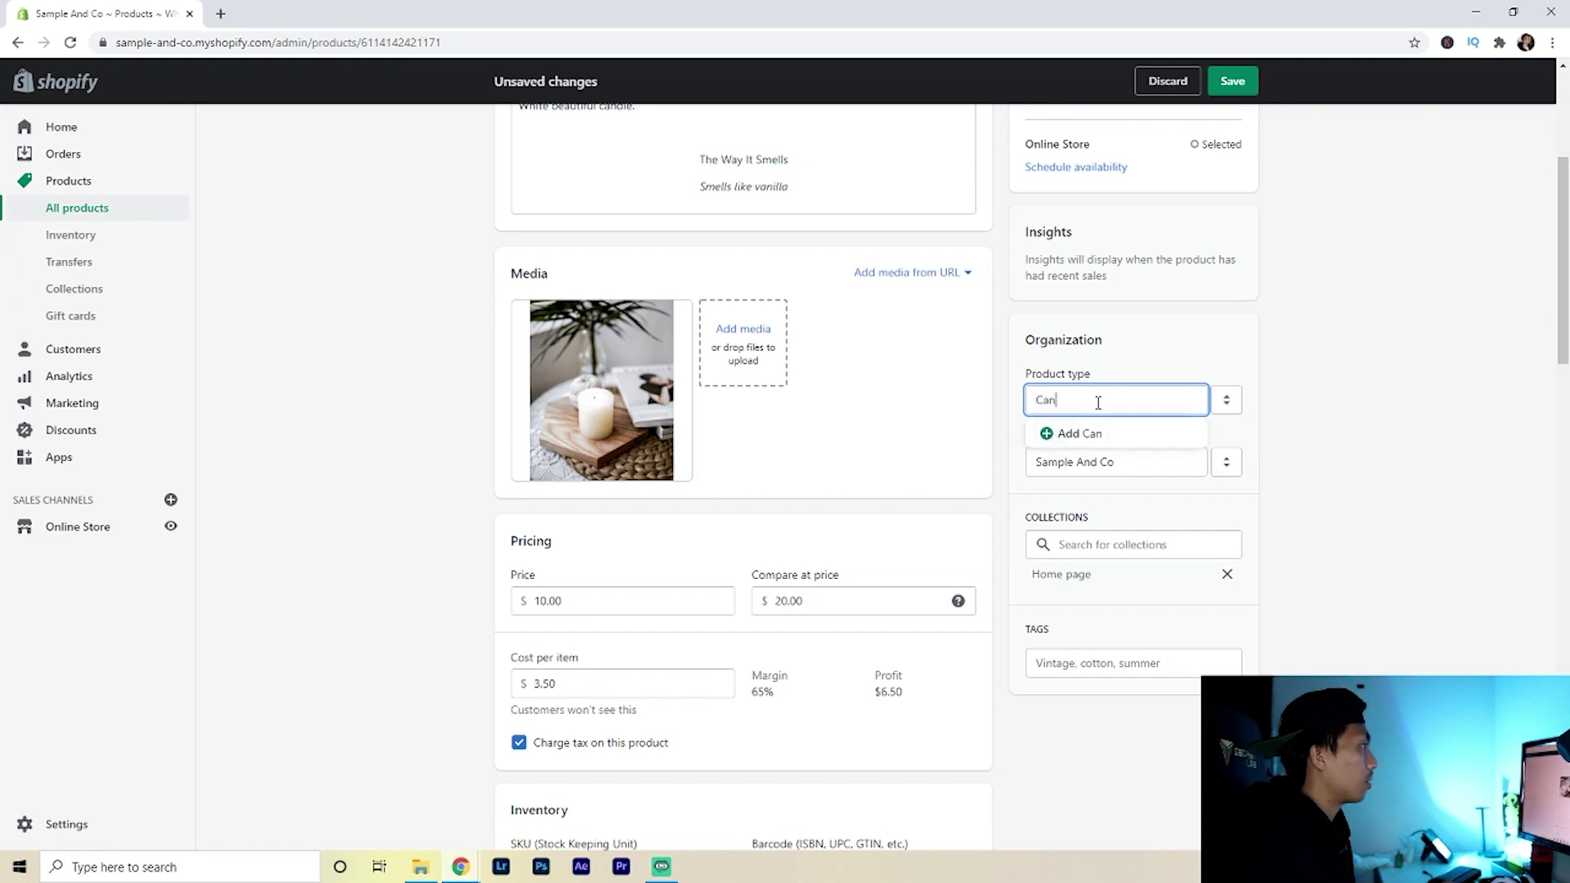
pyautogui.click(1100, 434)
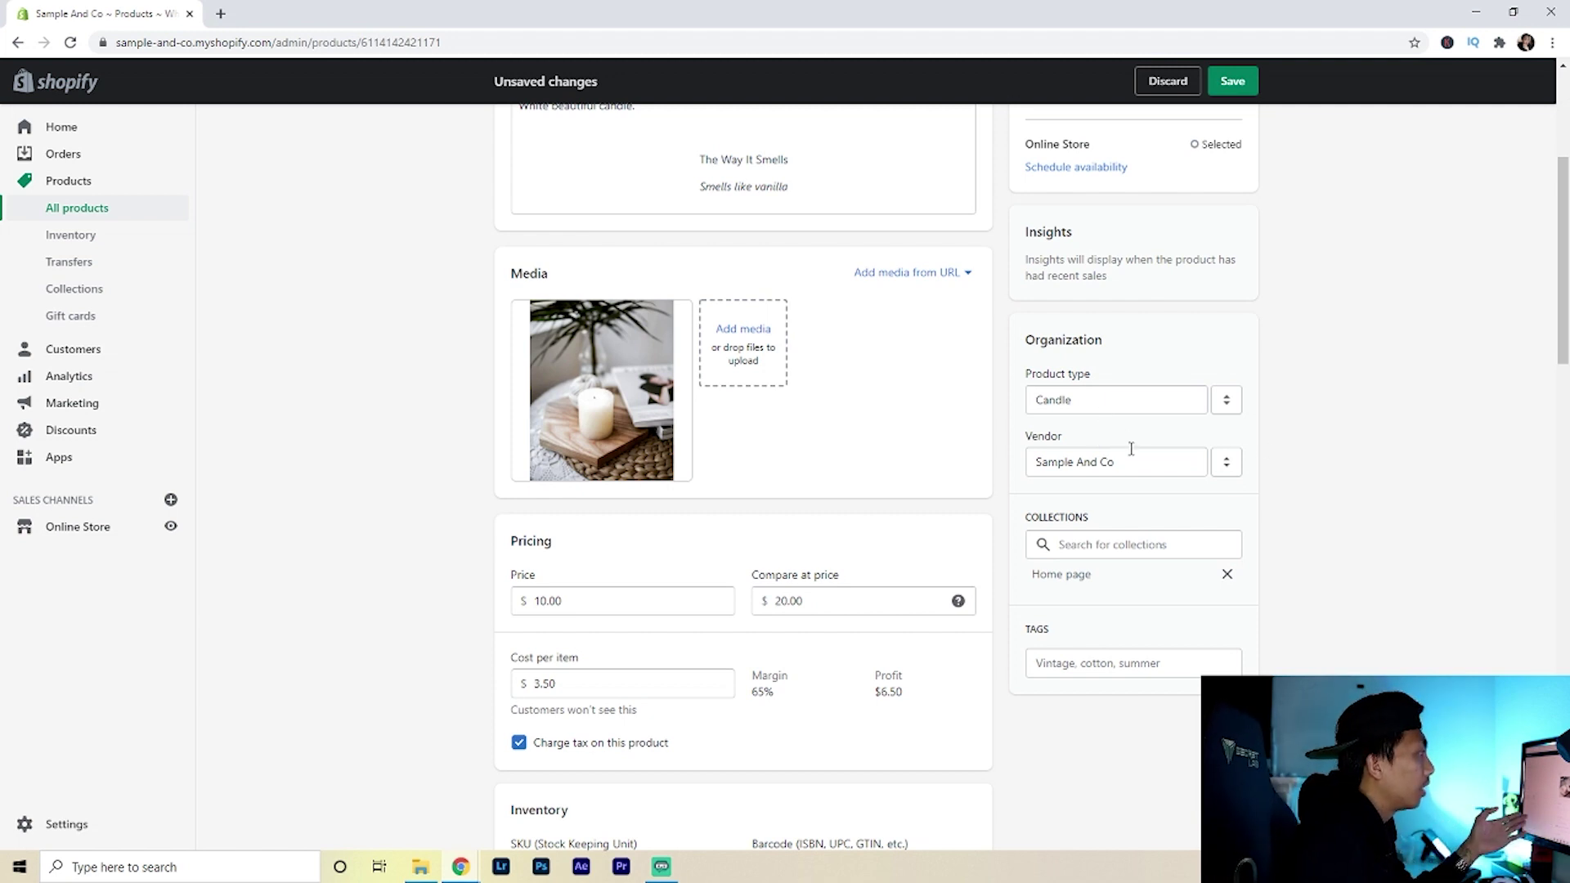
# Step: Check which collections are available for the product, leaving the Home page collection assigned
pyautogui.scroll(-2, 1186, 458)
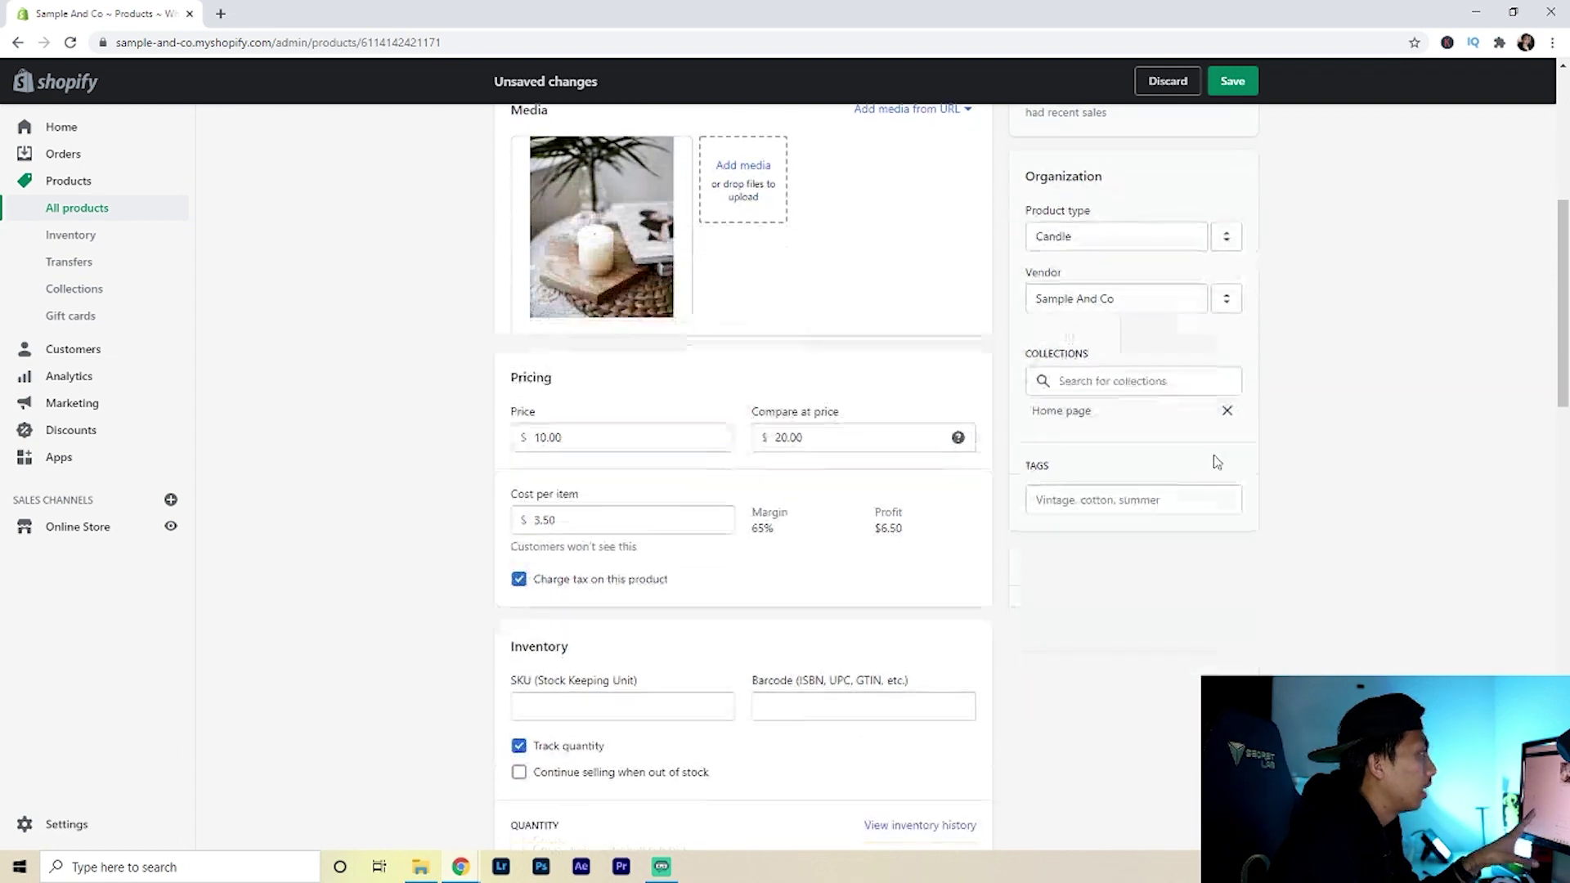
pyautogui.click(1147, 382)
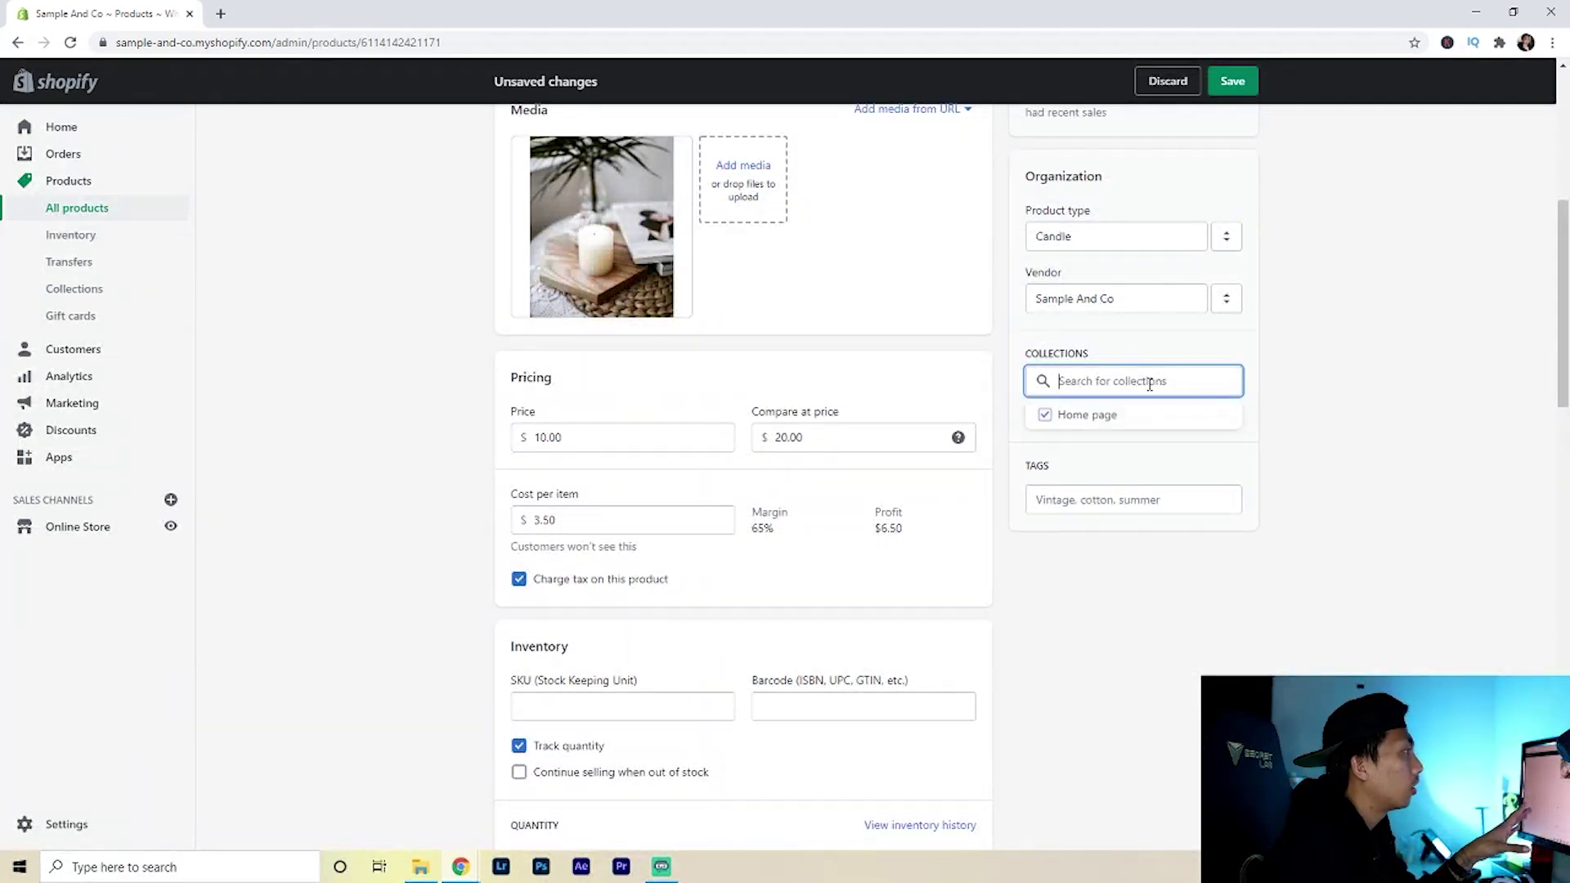
pyautogui.click(1313, 385)
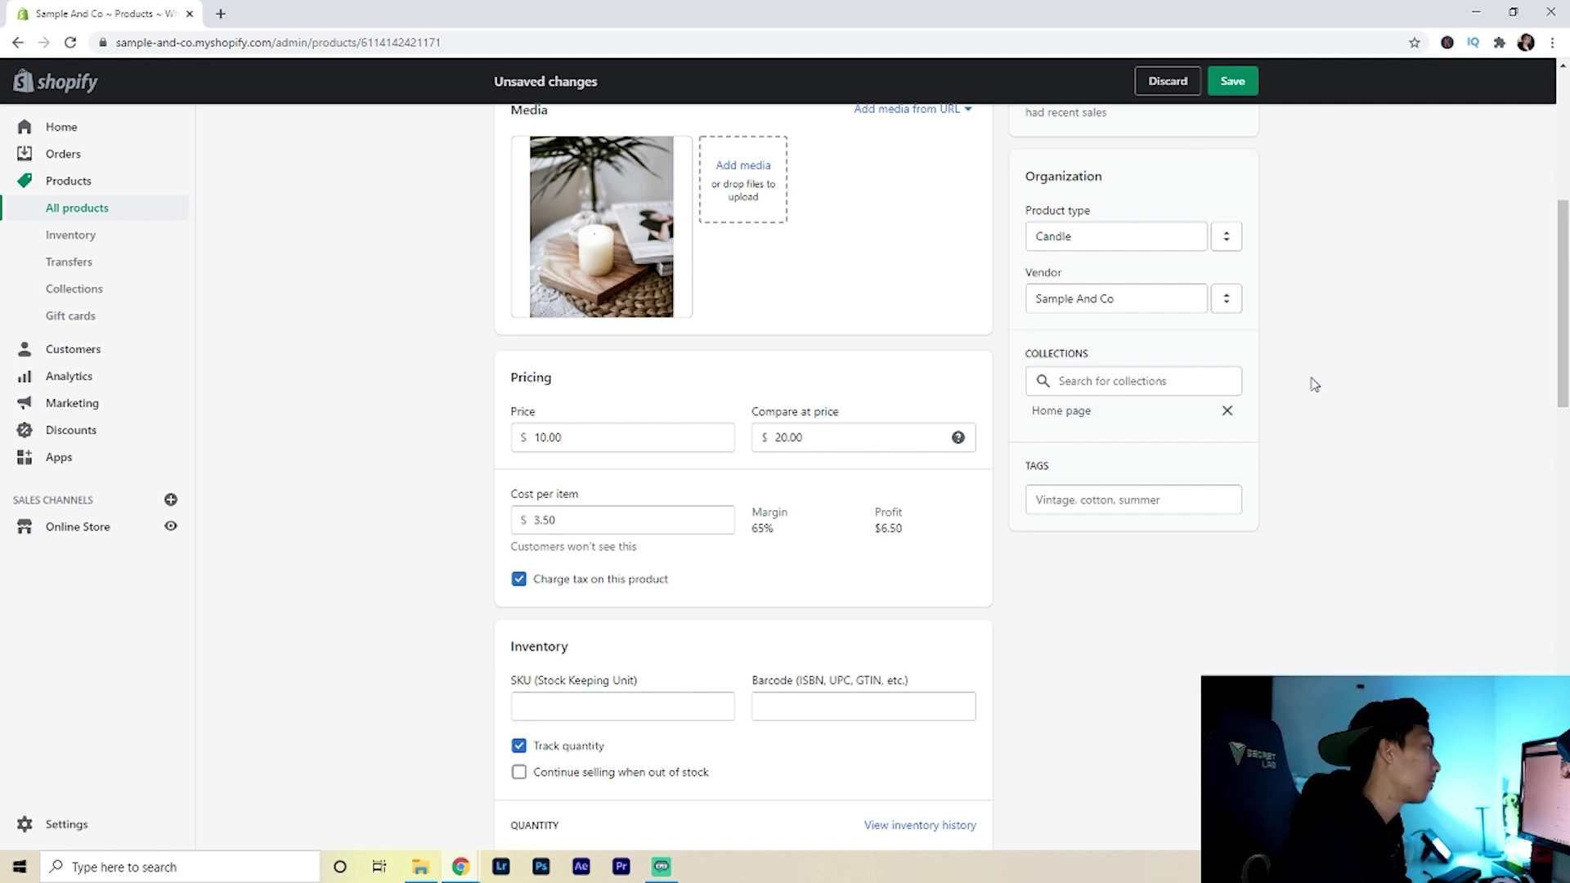
# Step: Add the tags "summer" and "black friday candle" to the product
pyautogui.scroll(-2, 1308, 356)
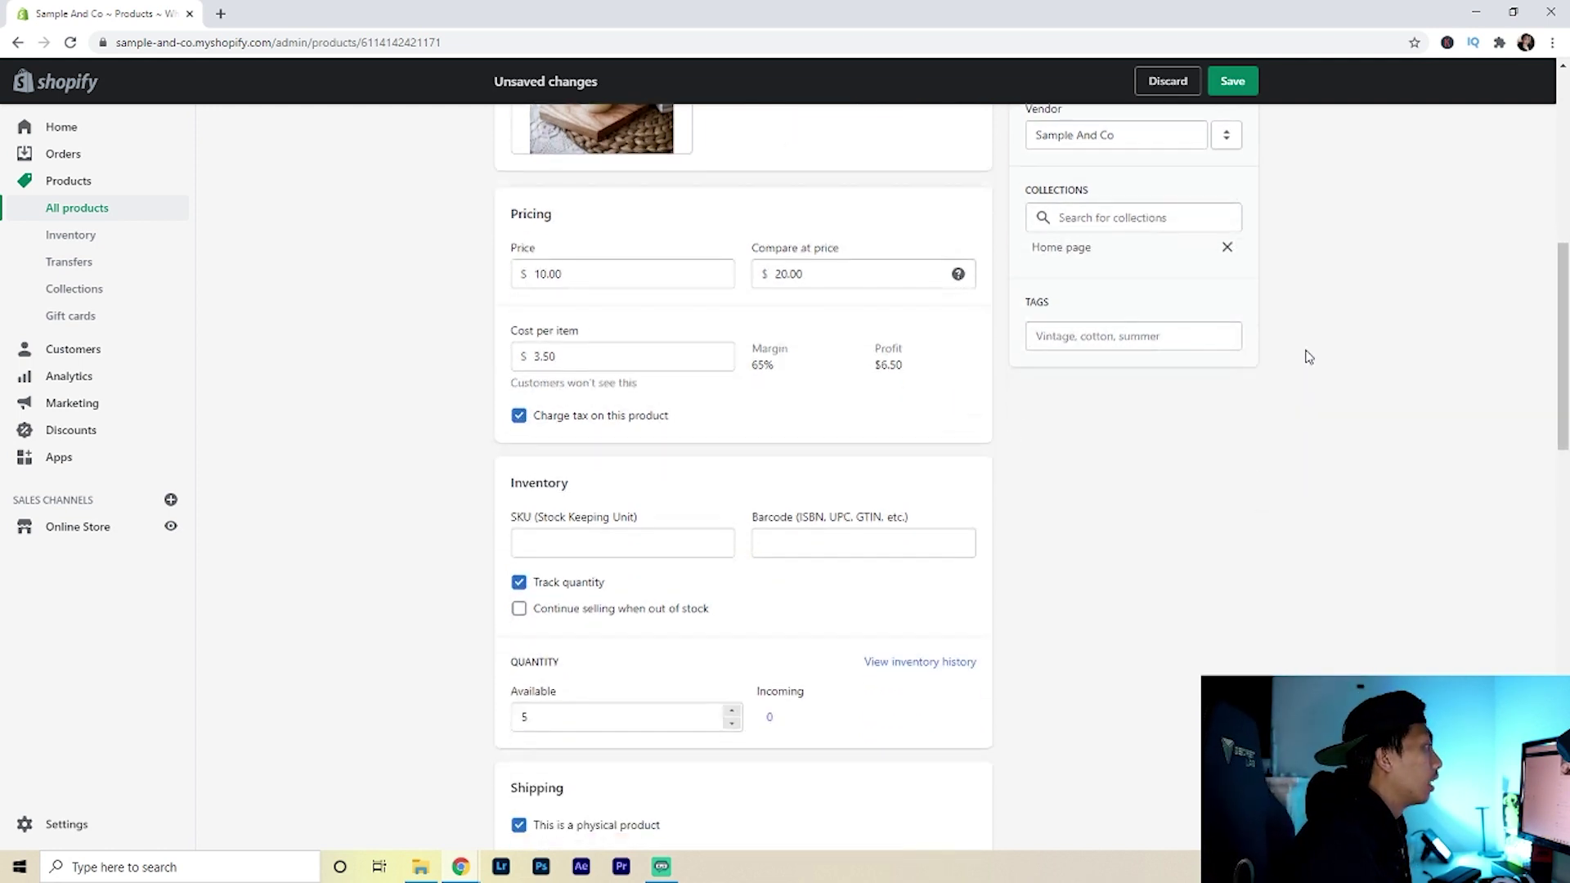
pyautogui.click(1132, 340)
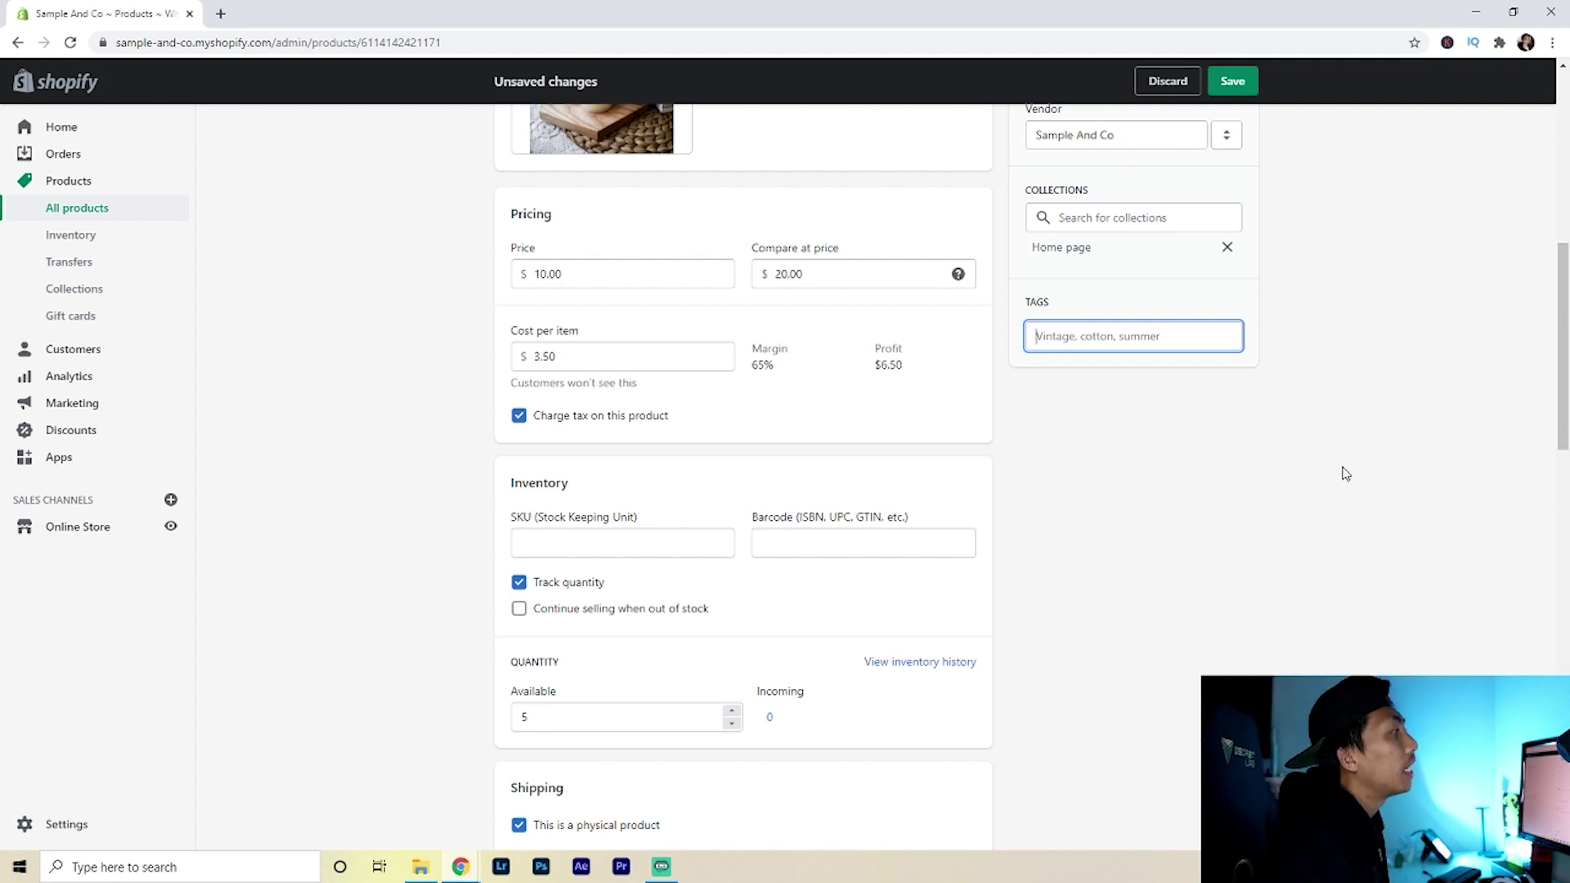
pyautogui.write('summer')
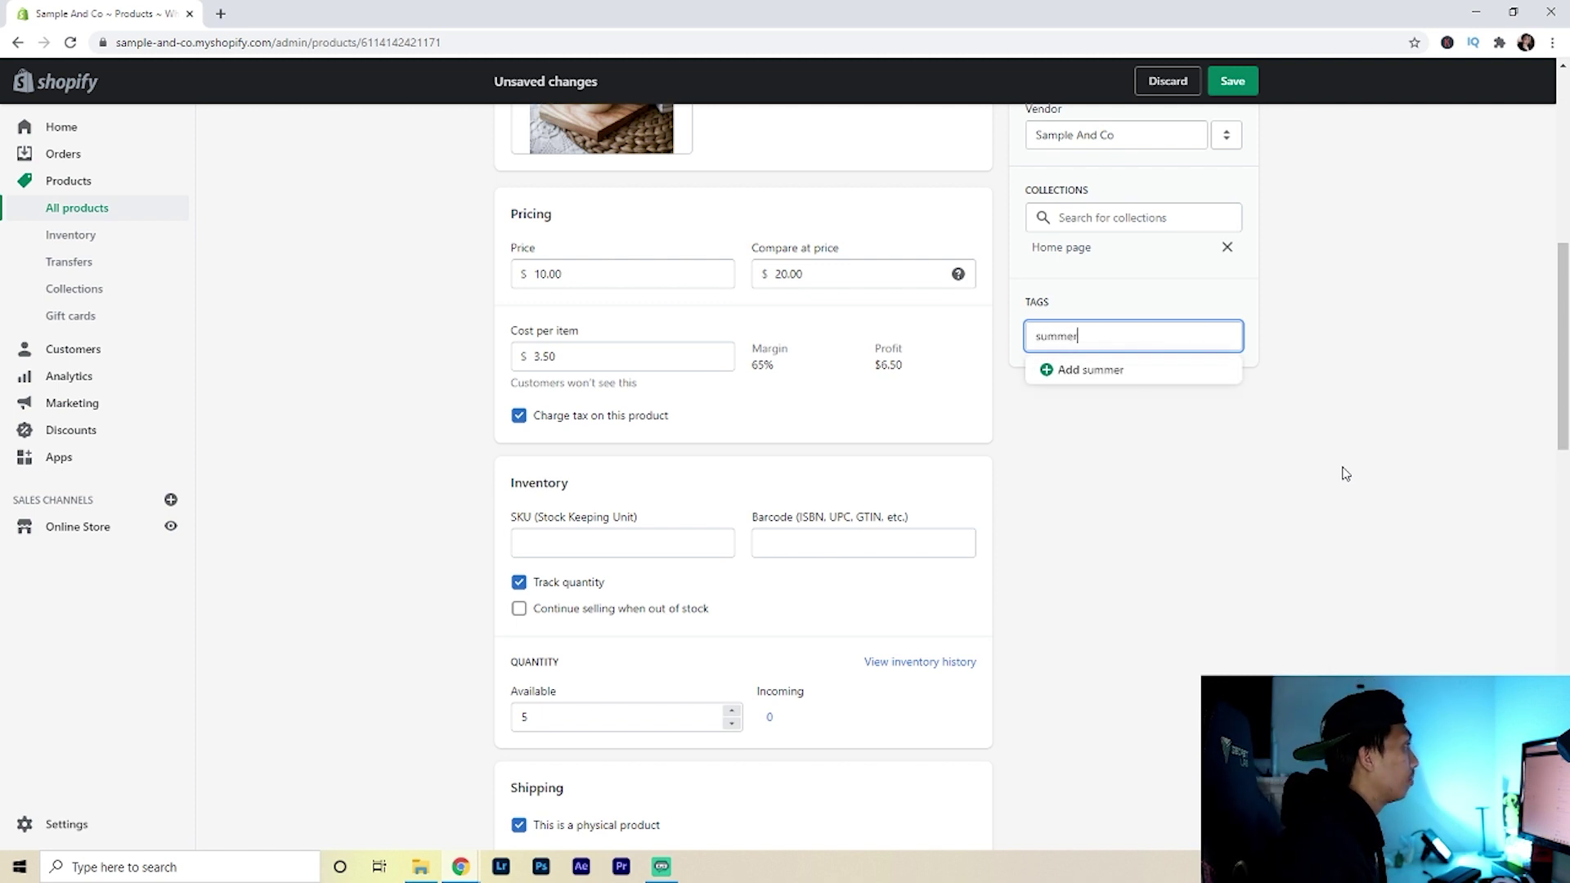
pyautogui.press('Return')
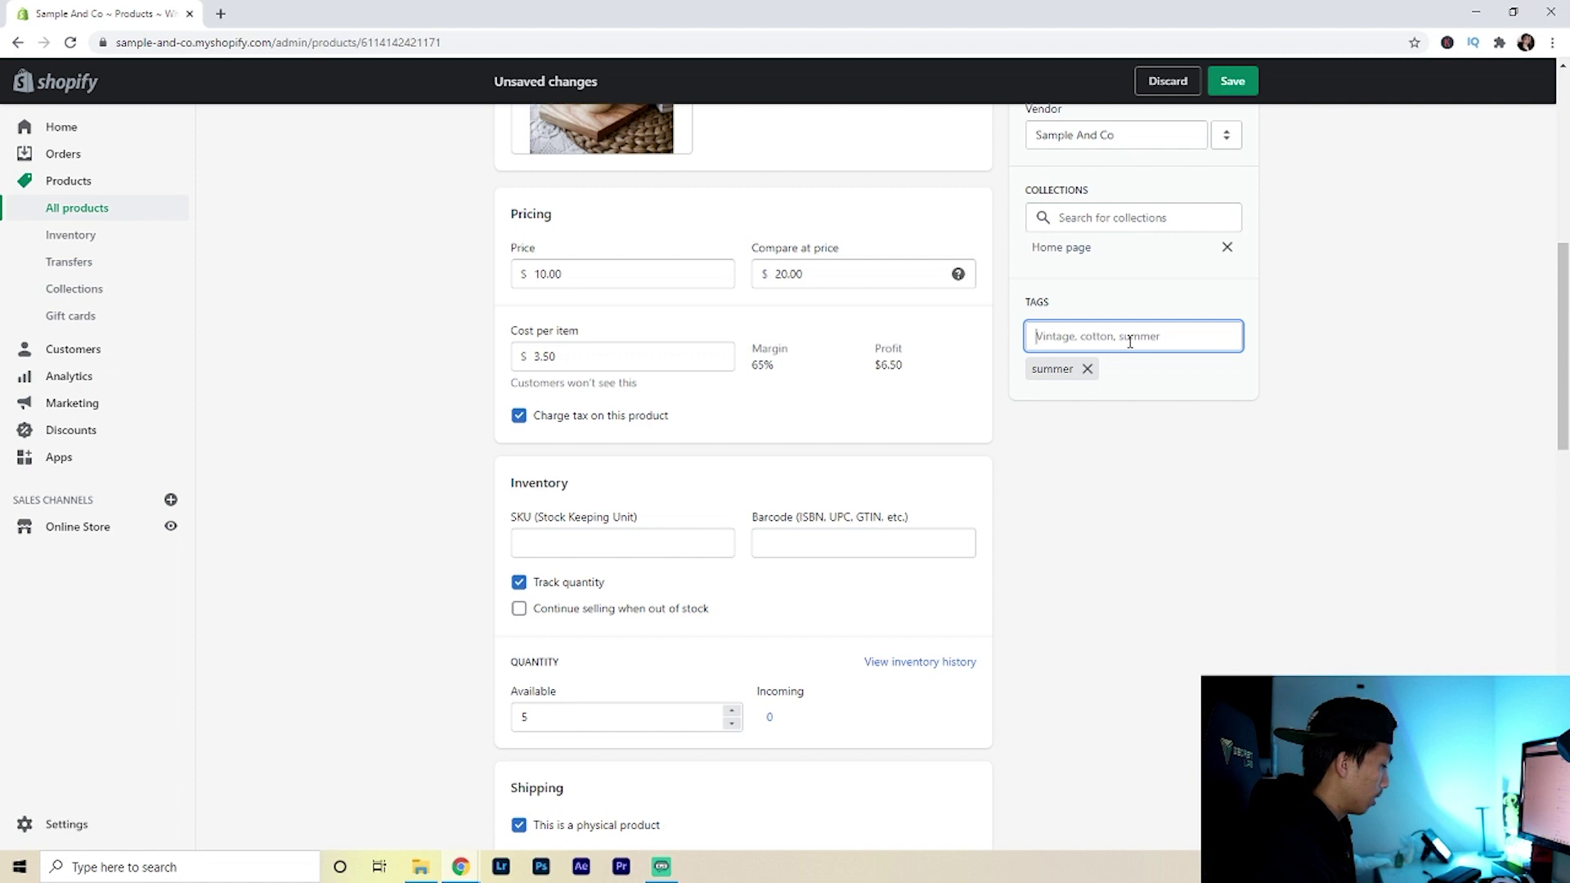
pyautogui.write('black friday')
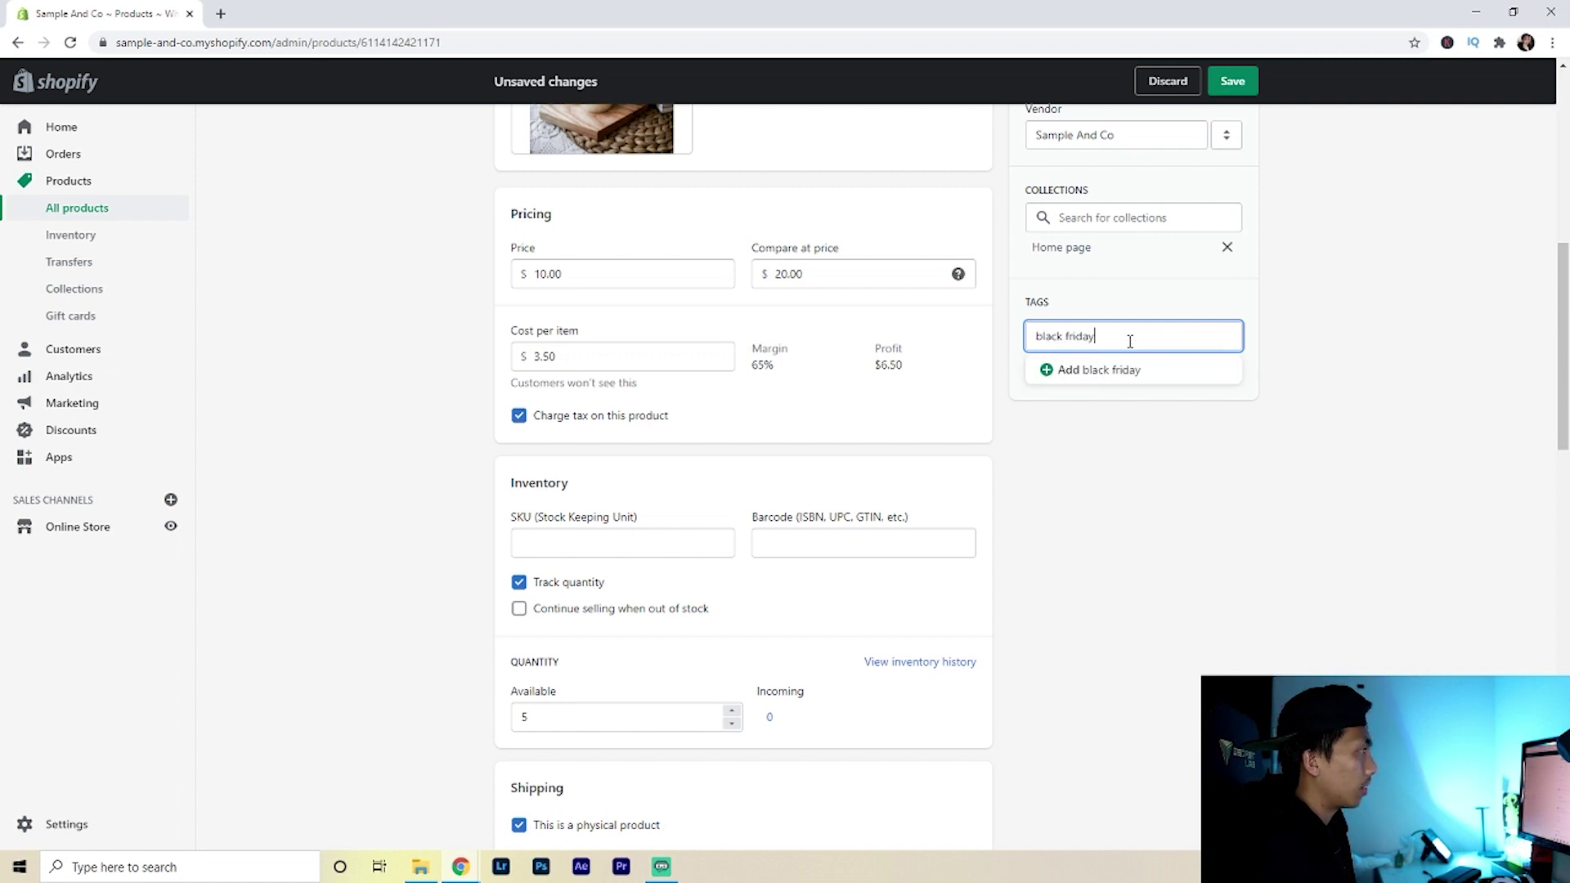
pyautogui.write(' candle')
pyautogui.press('Return')
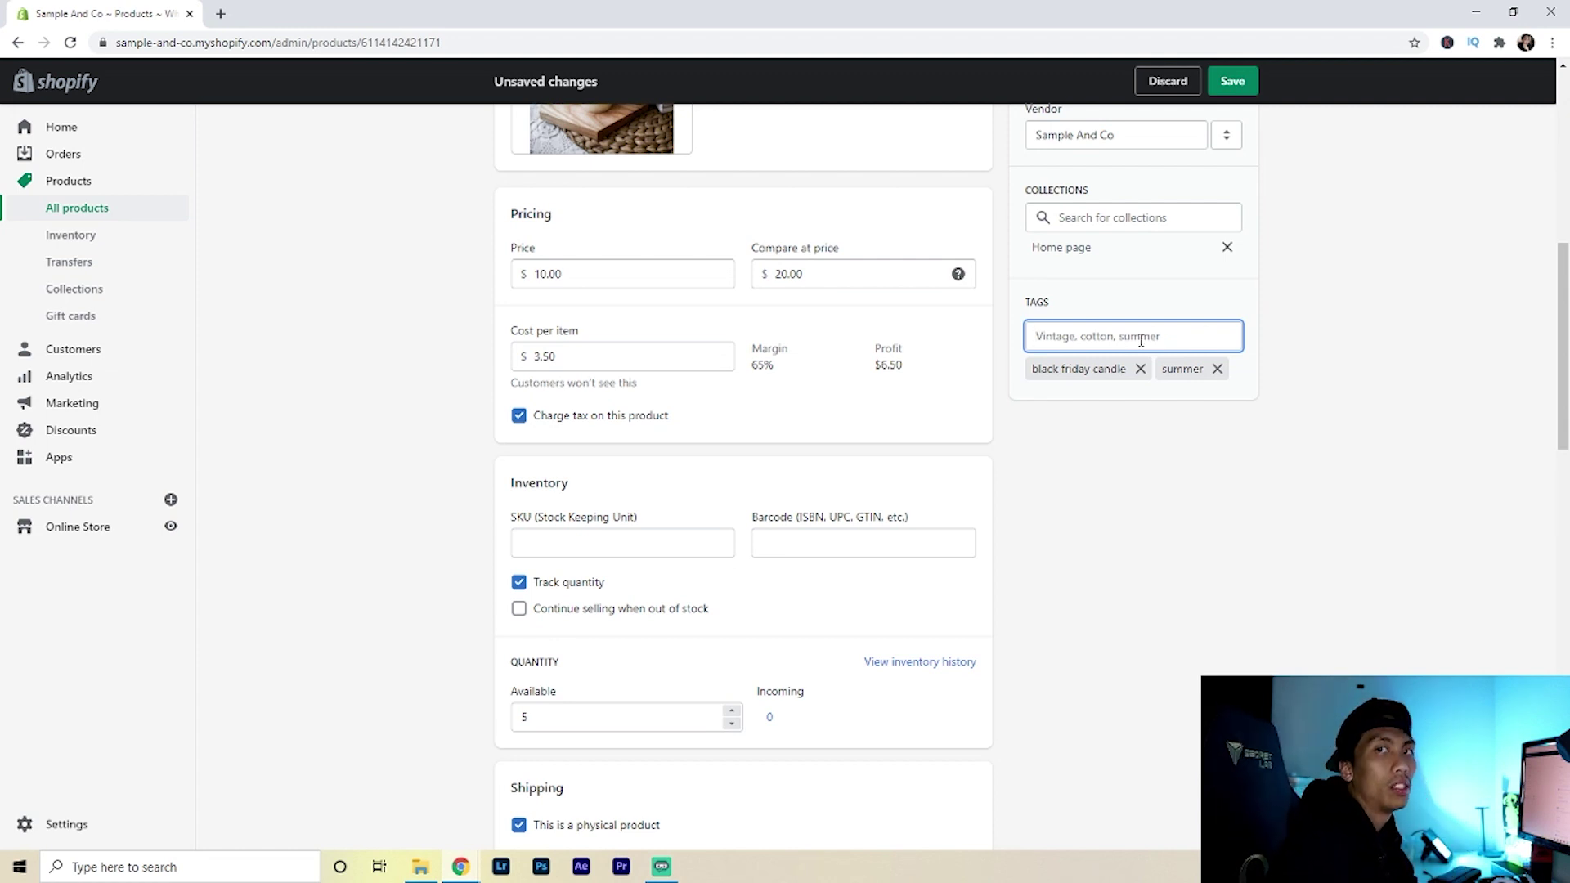
# Step: Save the White Candle product and open its storefront preview
pyautogui.scroll(8, 1357, 469)
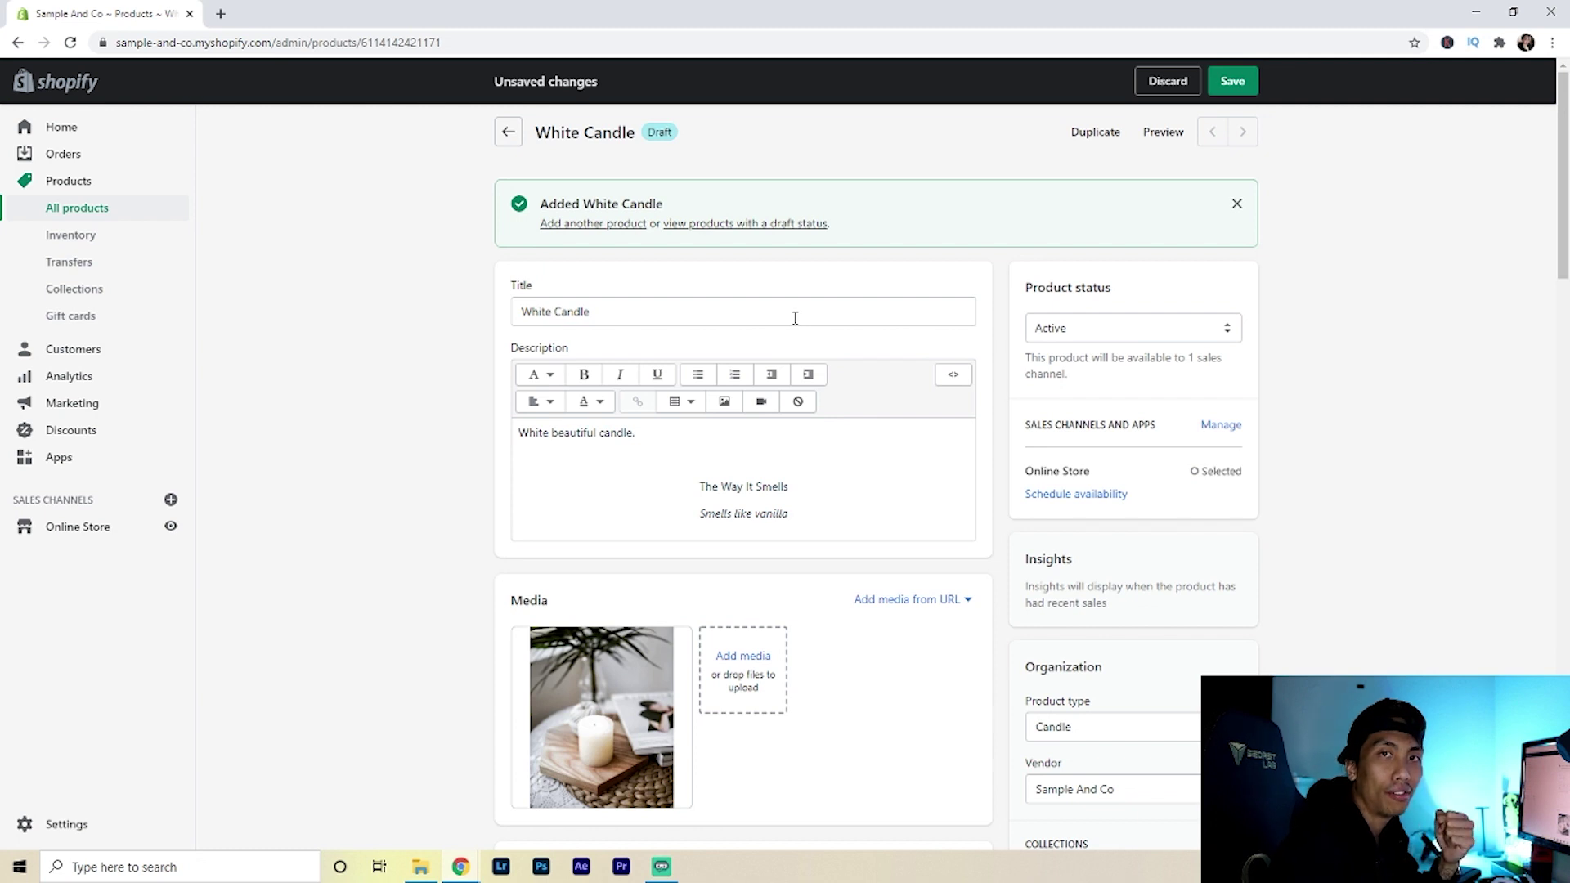
pyautogui.click(1240, 85)
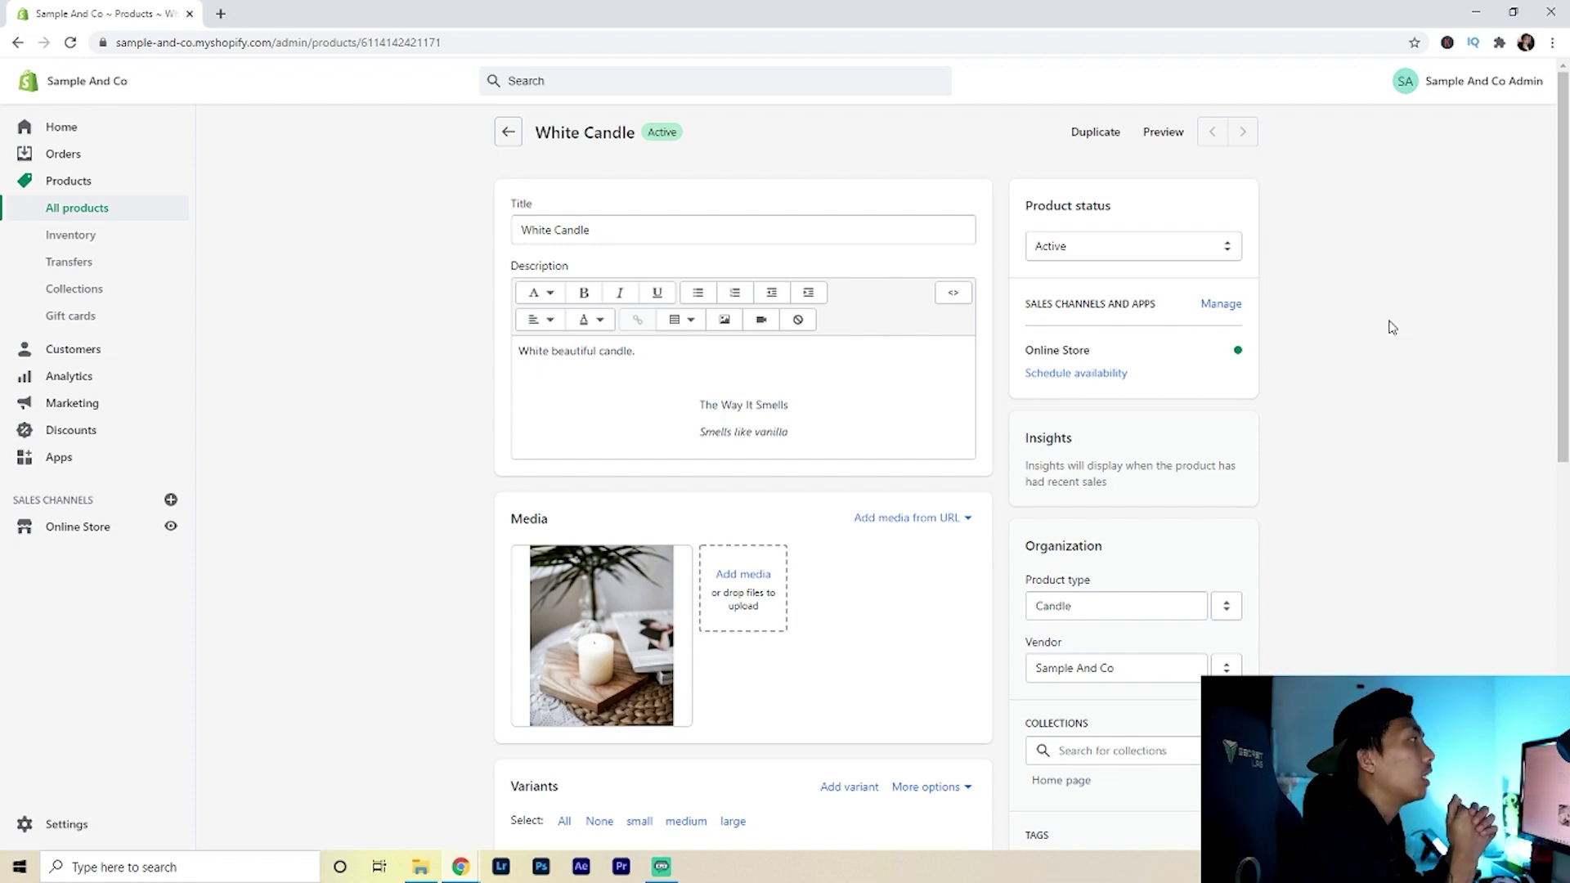
pyautogui.scroll(-5, 1407, 315)
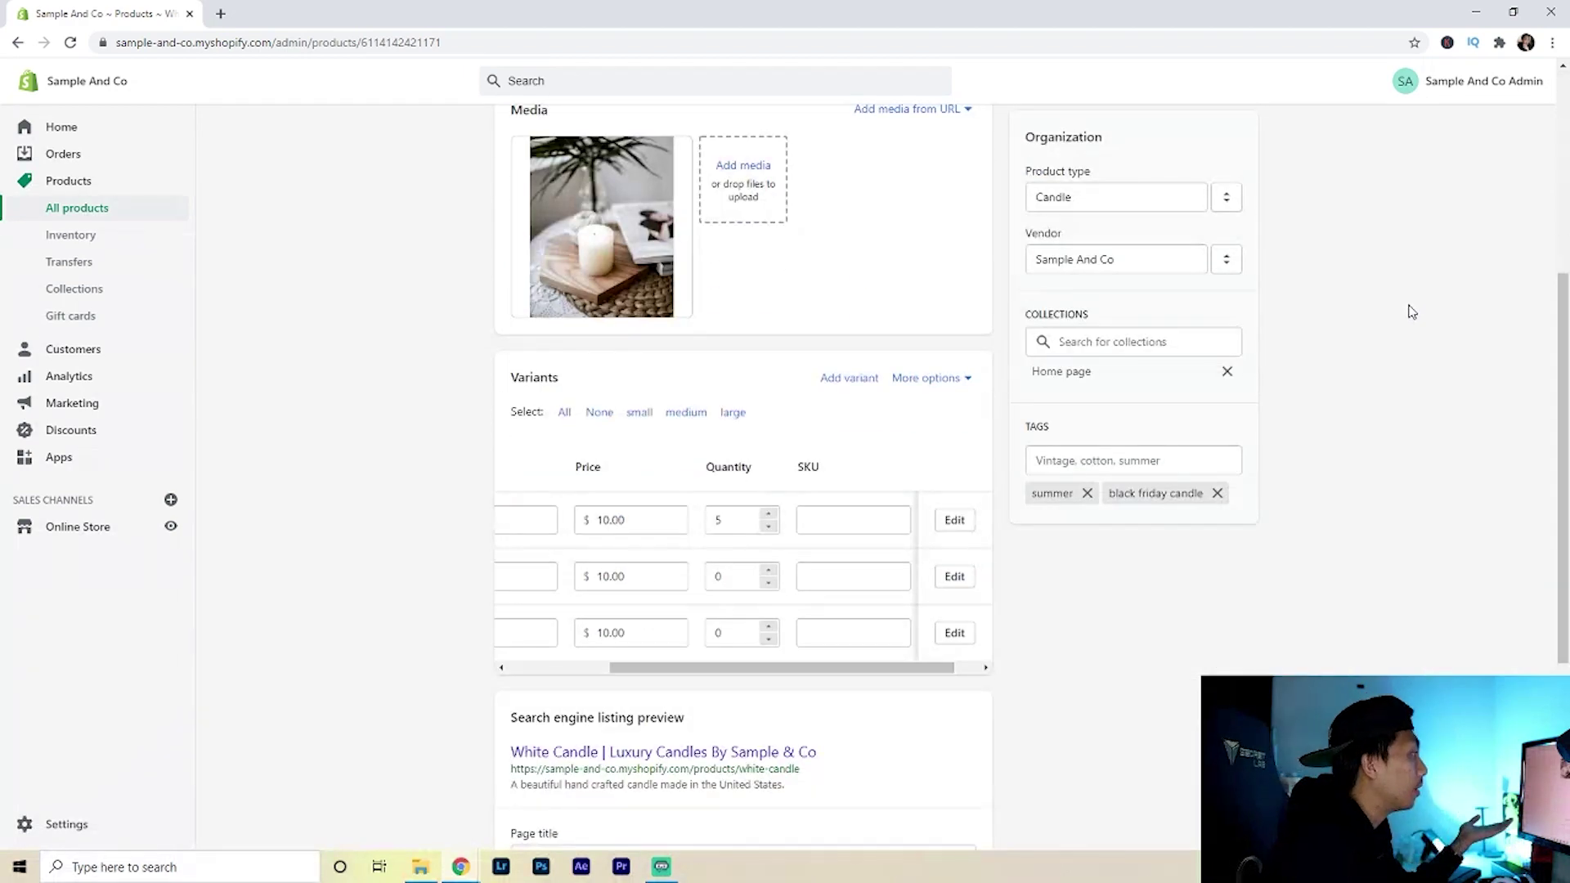
pyautogui.scroll(5, 1415, 434)
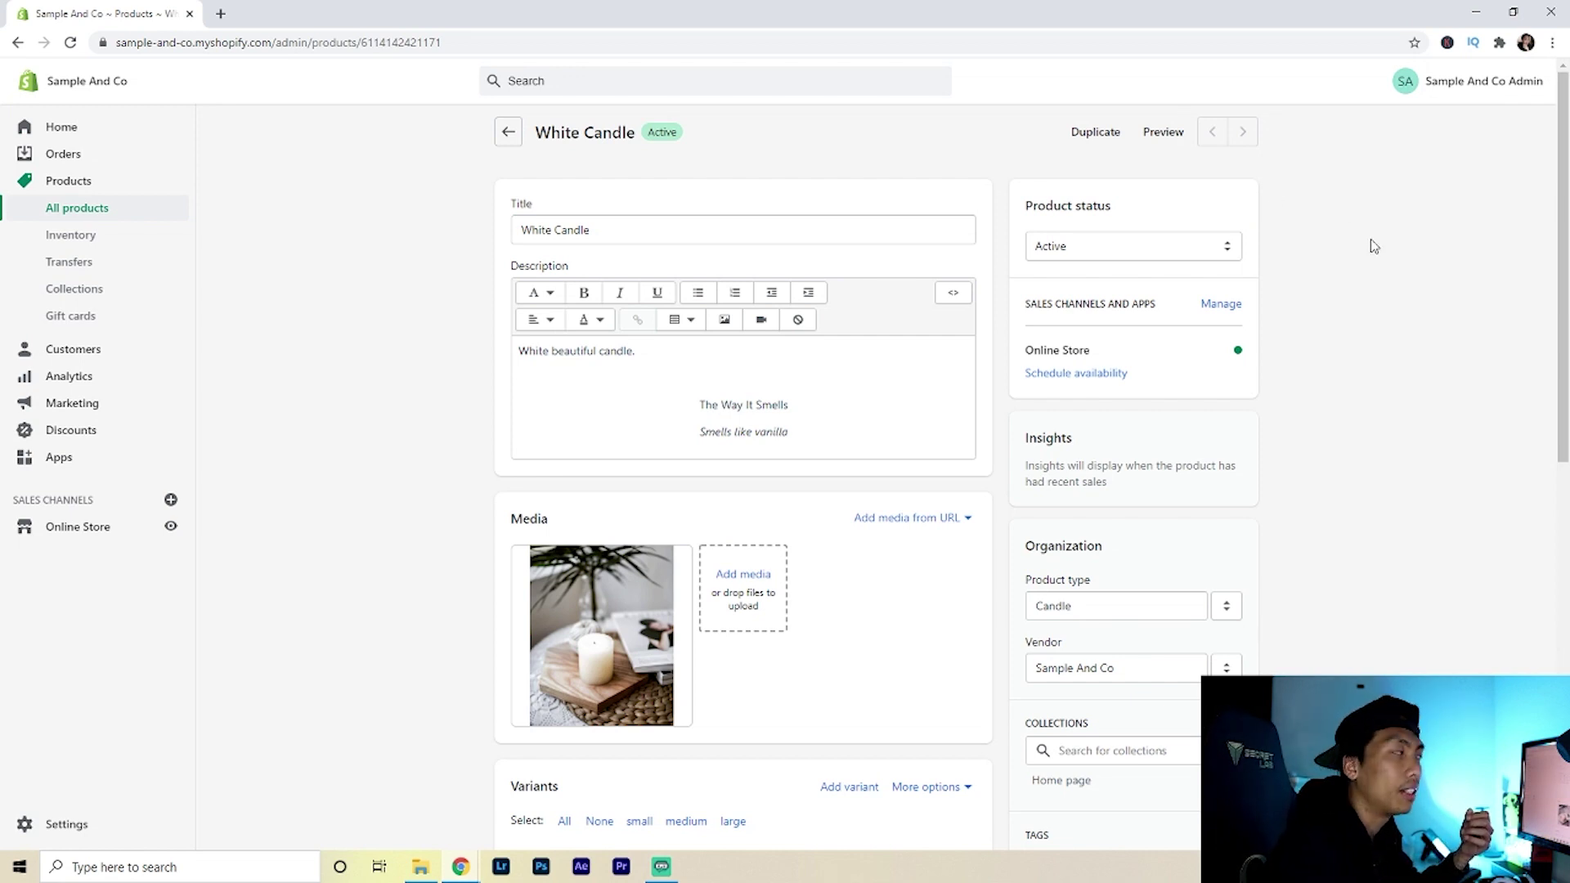
pyautogui.click(1161, 132)
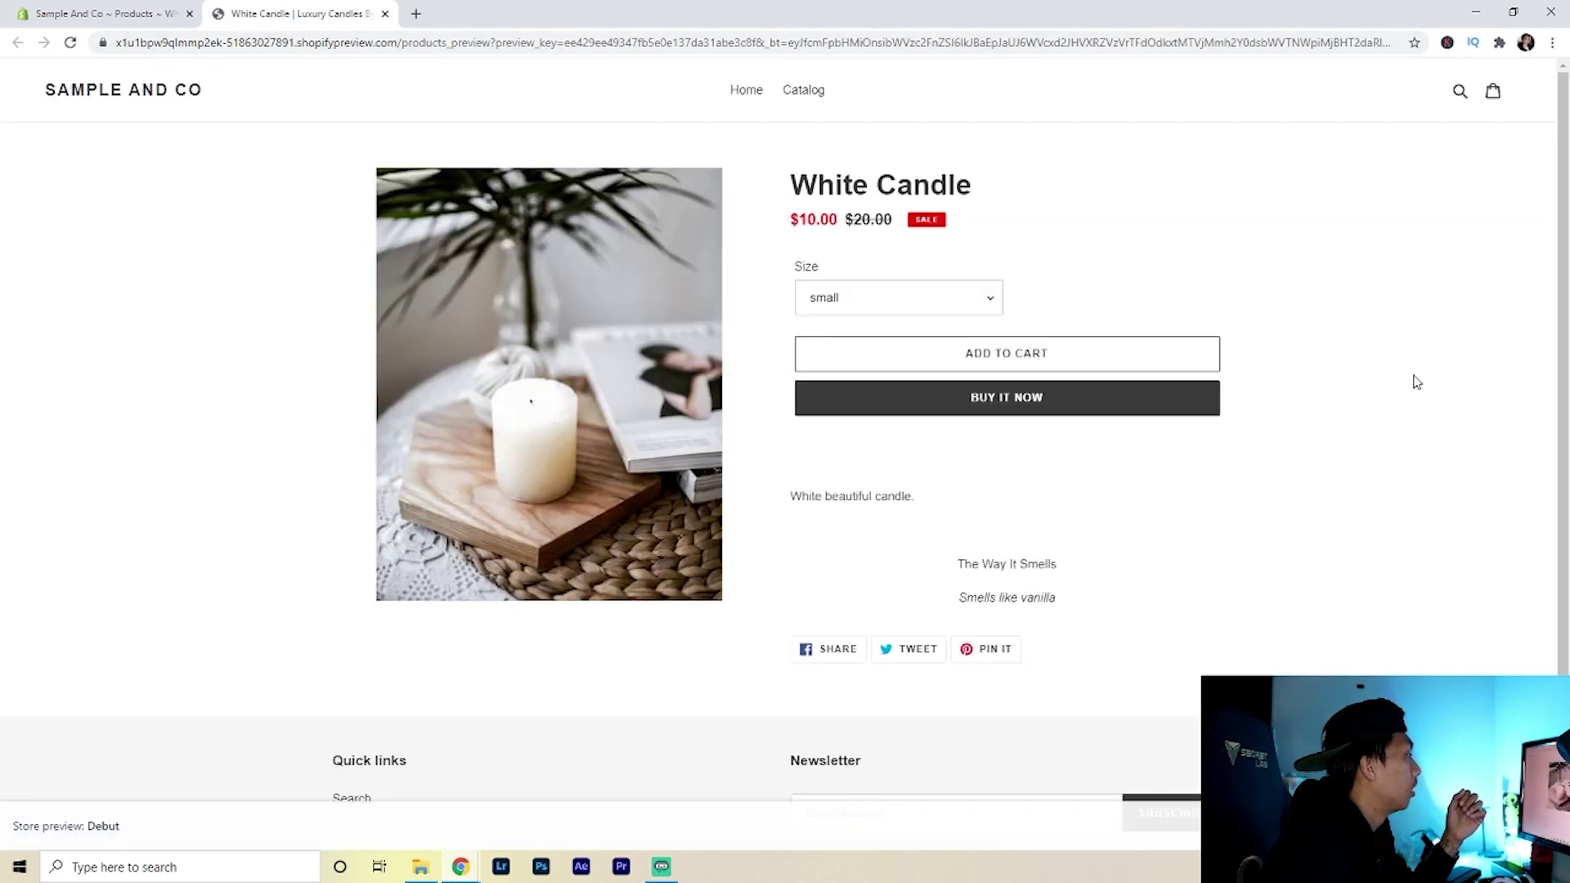
# Step: Review the White Candle preview page's title, sale and compare-at prices, and available size options, keeping small selected
pyautogui.scroll(-3, 1230, 358)
pyautogui.scroll(3, 1367, 396)
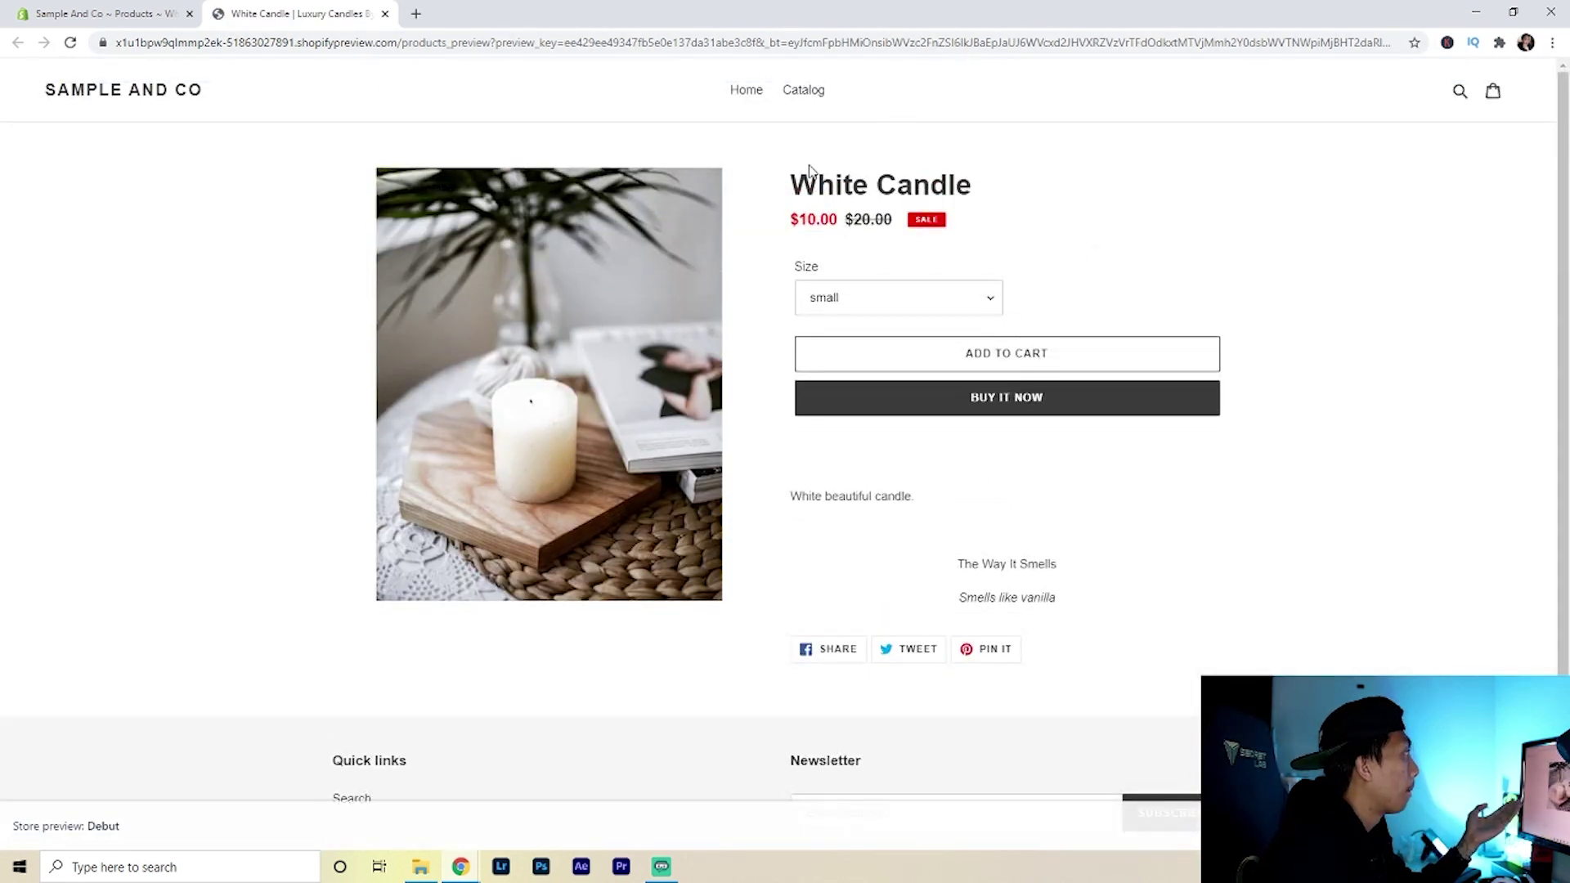
pyautogui.moveTo(785, 193); pyautogui.dragTo(1008, 196)
pyautogui.click(1229, 214)
pyautogui.moveTo(799, 219); pyautogui.dragTo(900, 220)
pyautogui.moveTo(1117, 232); pyautogui.dragTo(1133, 237)
pyautogui.click(1136, 238)
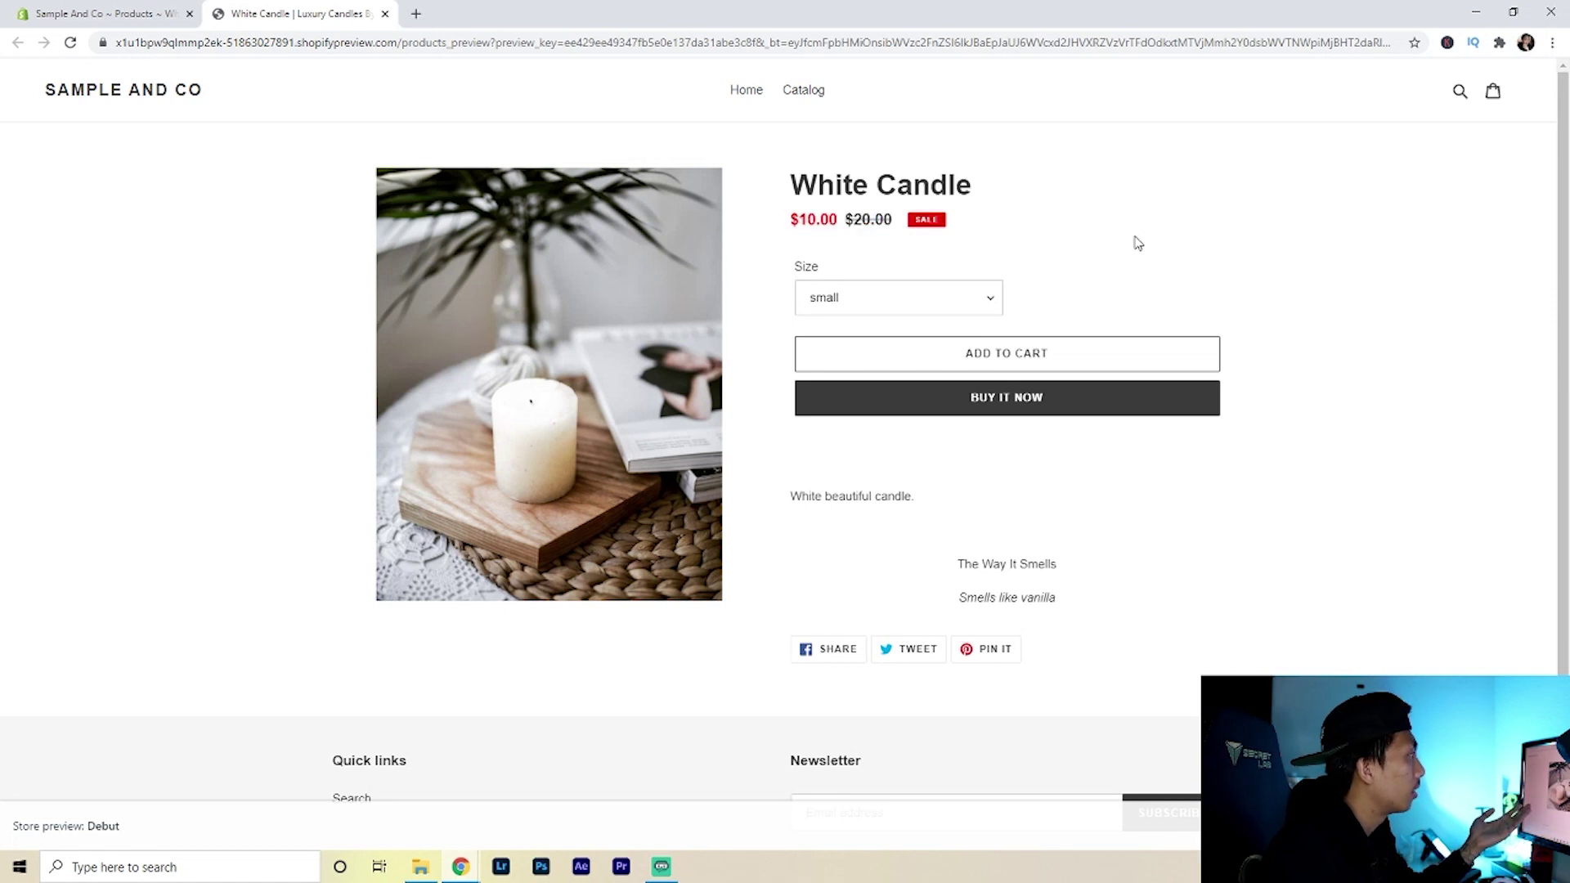
pyautogui.click(870, 298)
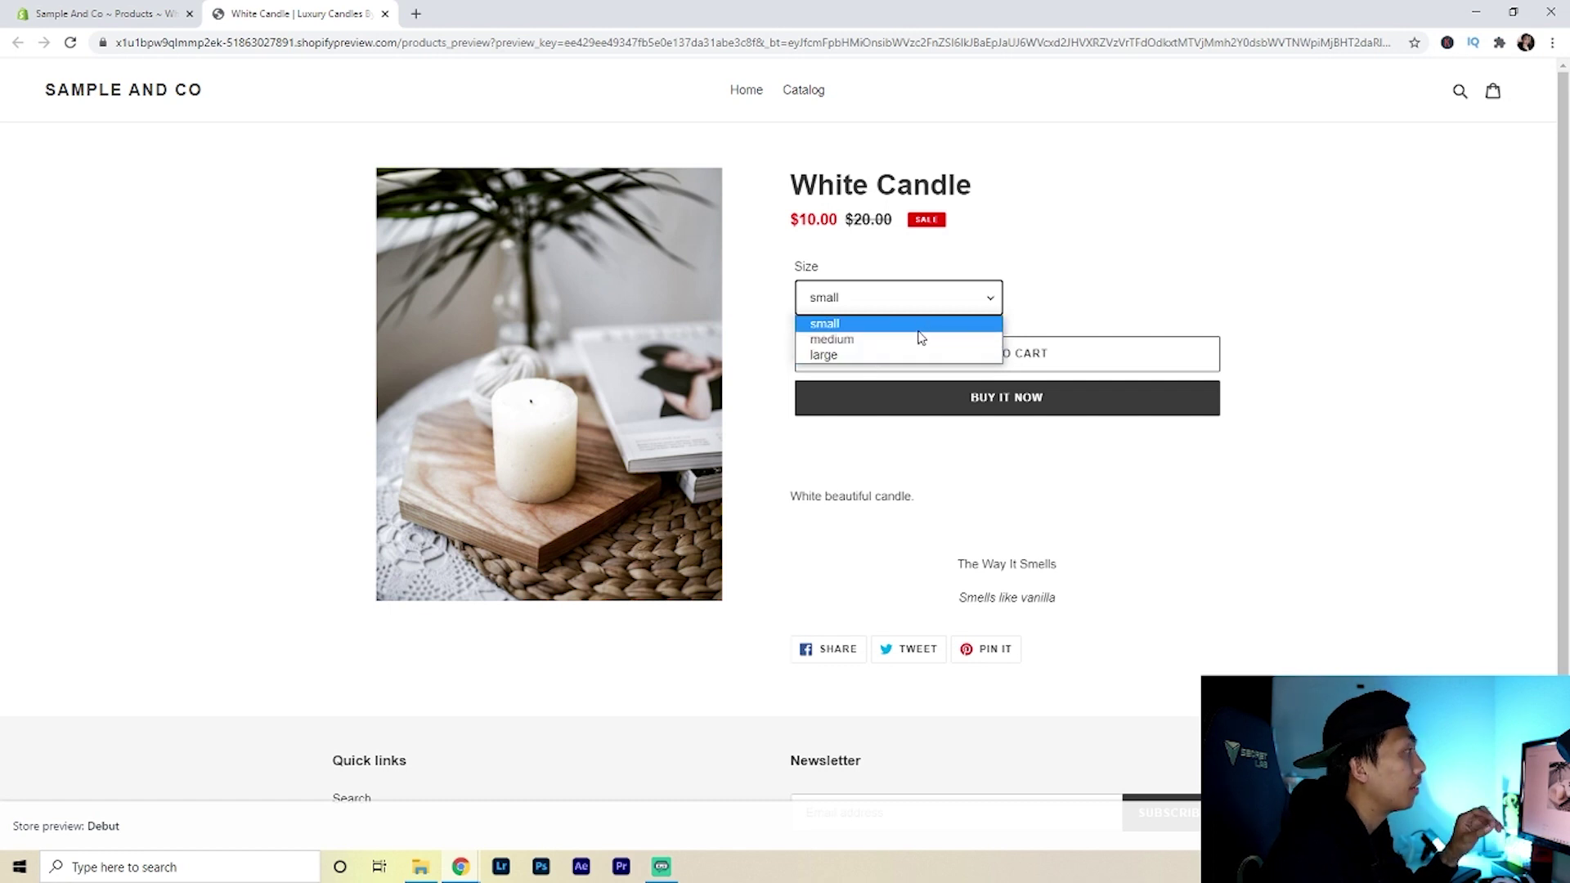
pyautogui.click(1132, 260)
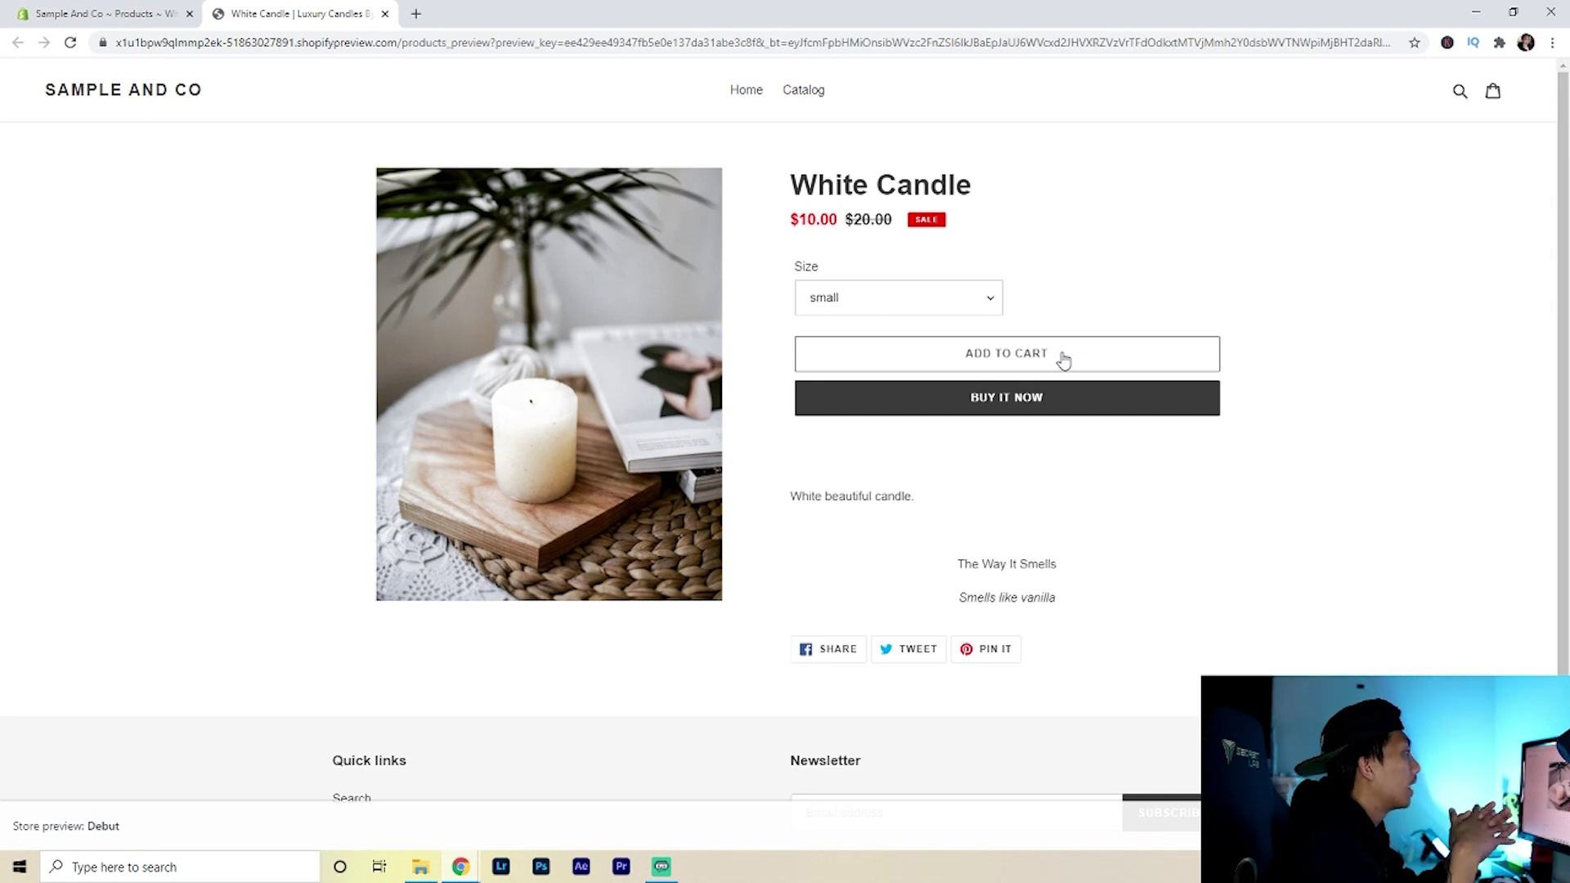
# Step: Check the product description, share links and footer further down the White Candle preview page
pyautogui.scroll(-2, 1107, 354)
pyautogui.moveTo(1083, 398); pyautogui.dragTo(1023, 294)
pyautogui.click(1063, 288)
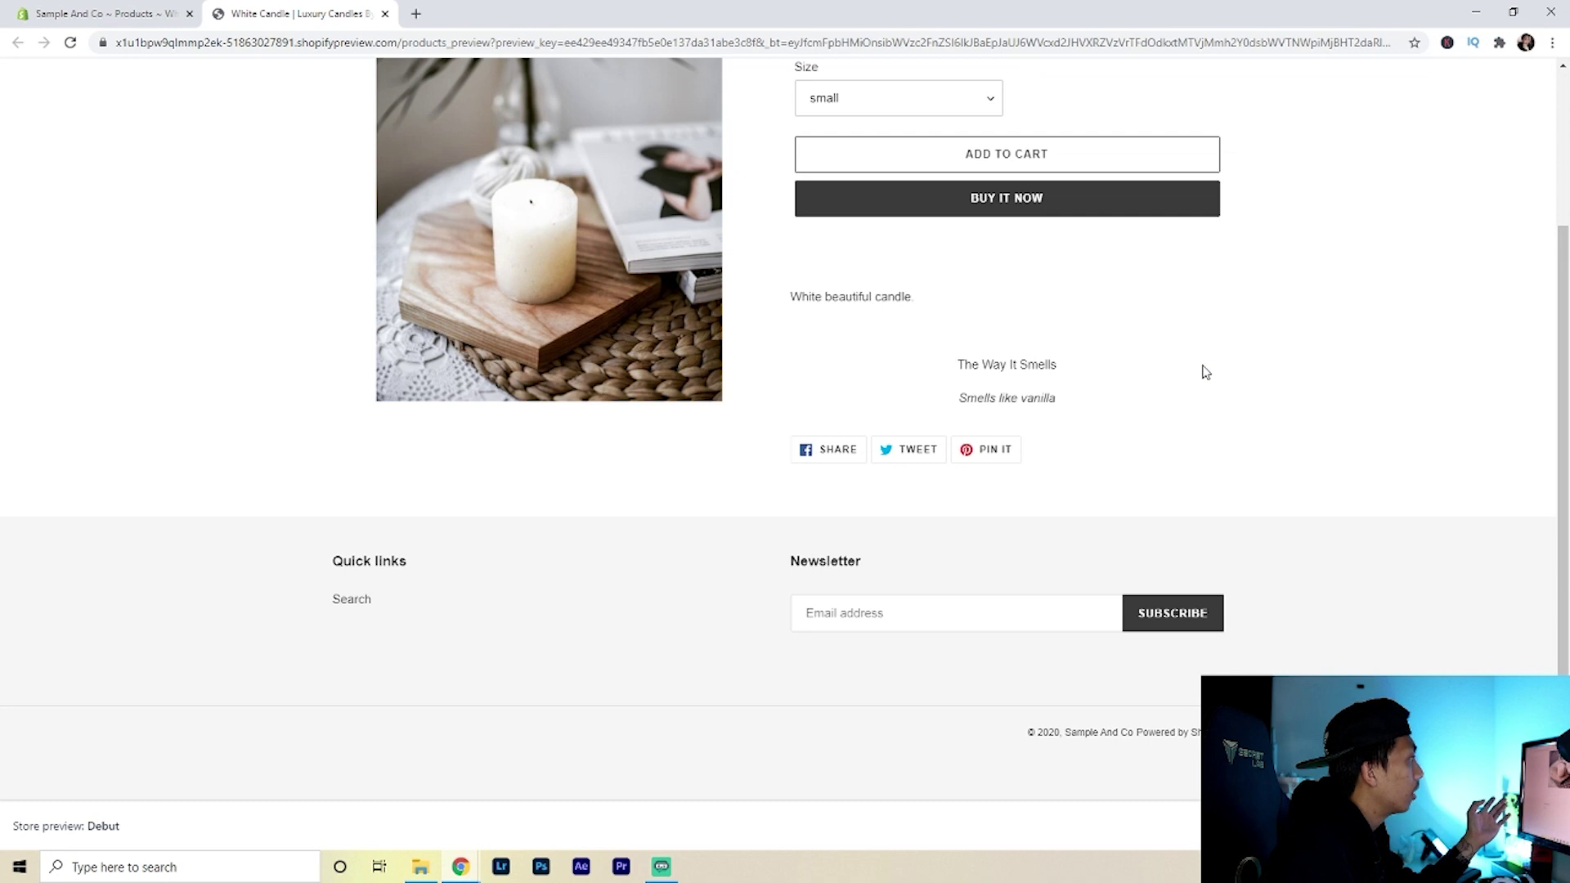
pyautogui.scroll(2, 1321, 425)
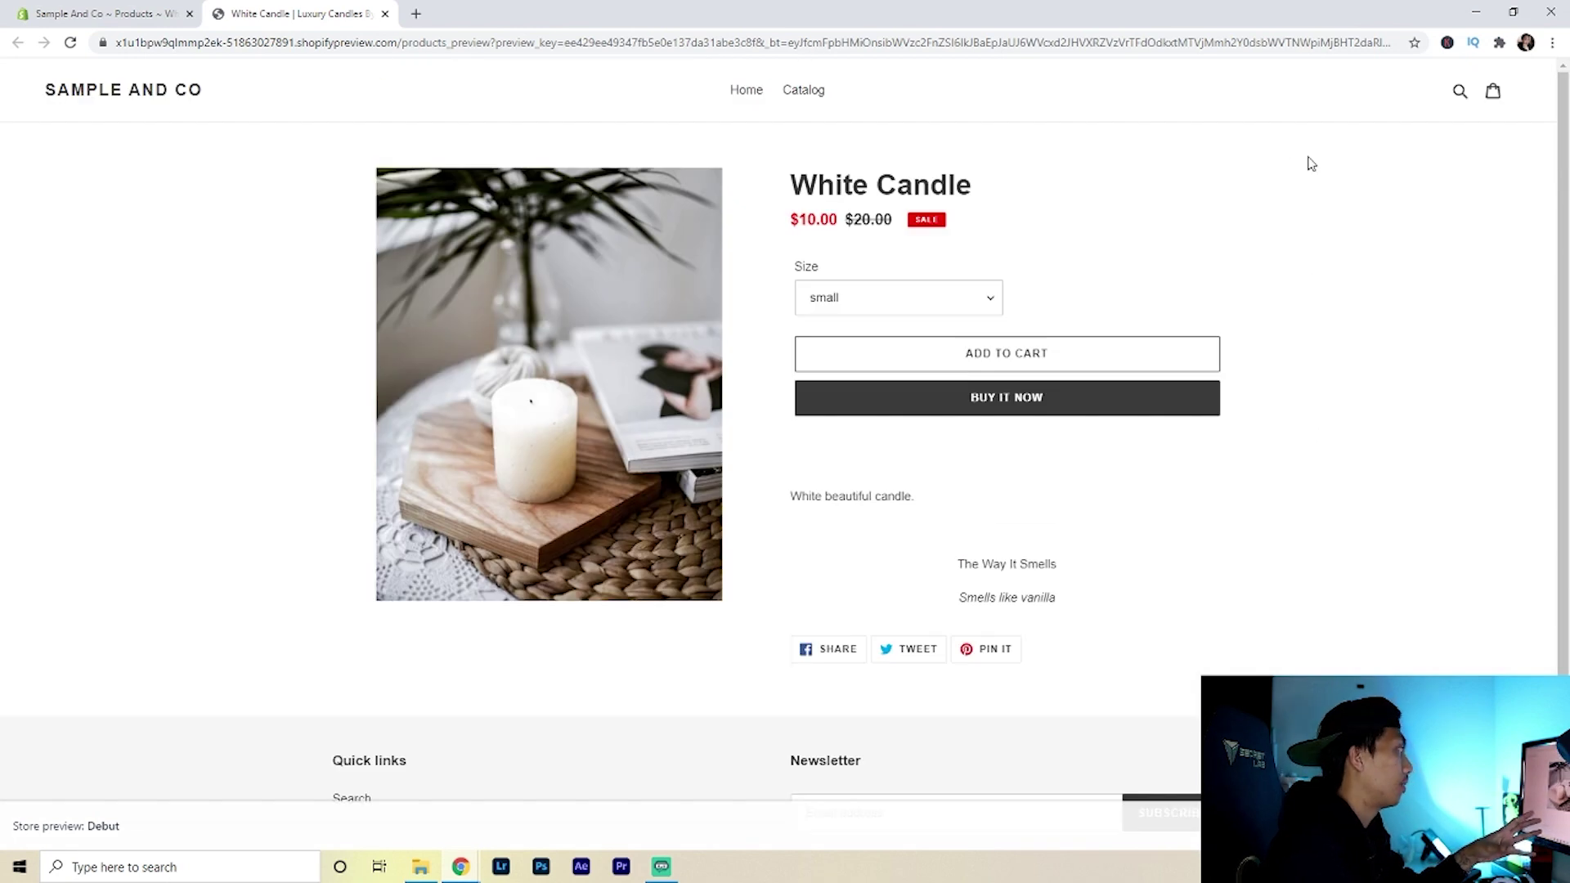
pyautogui.scroll(-1, 1336, 308)
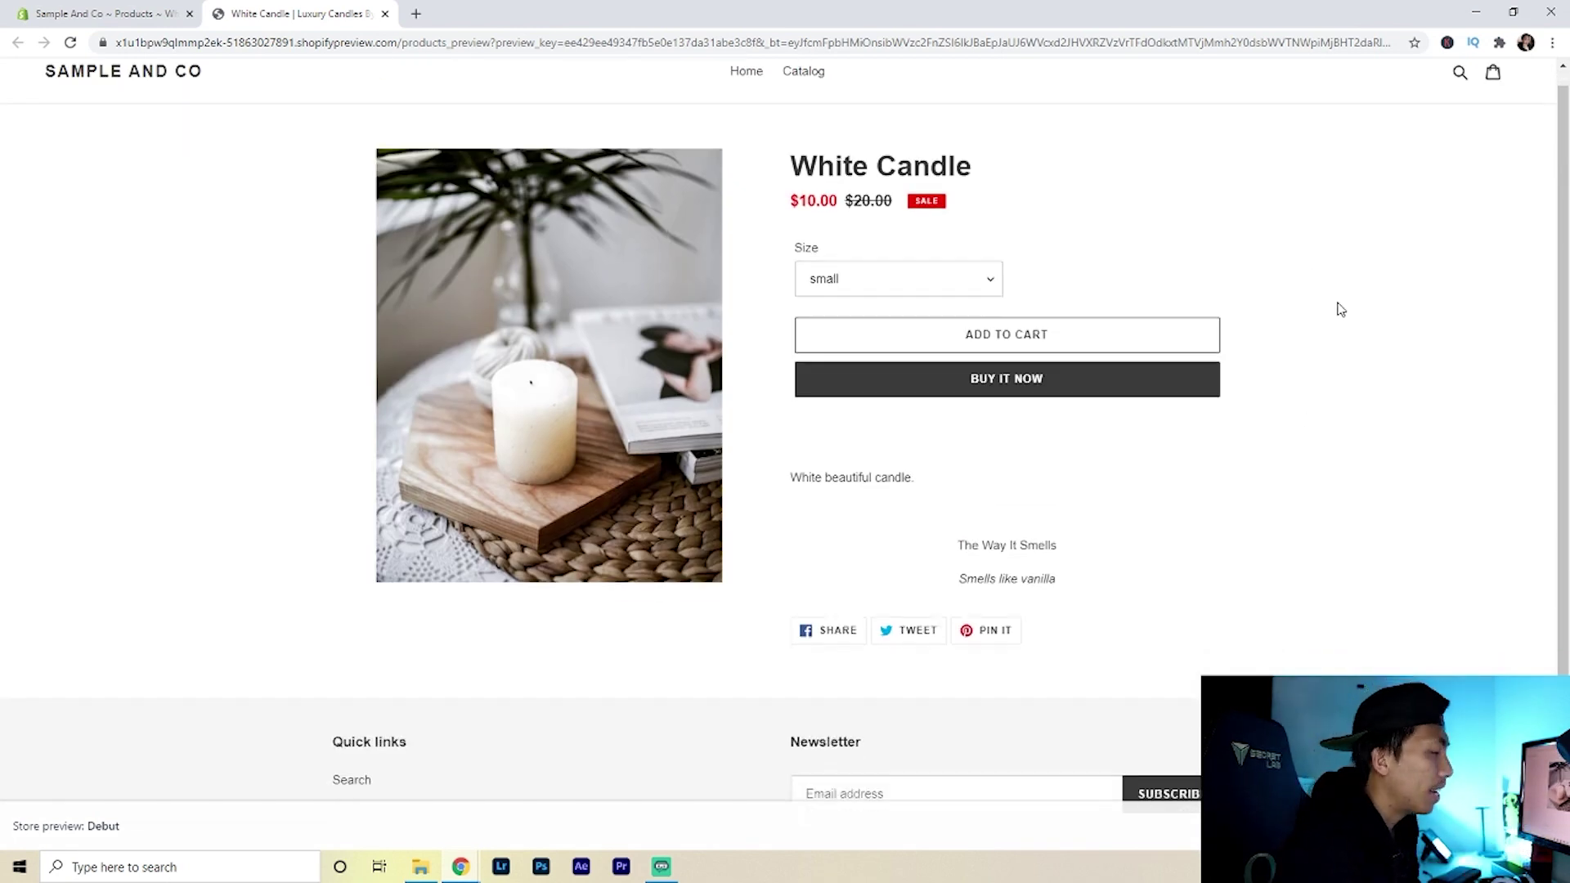